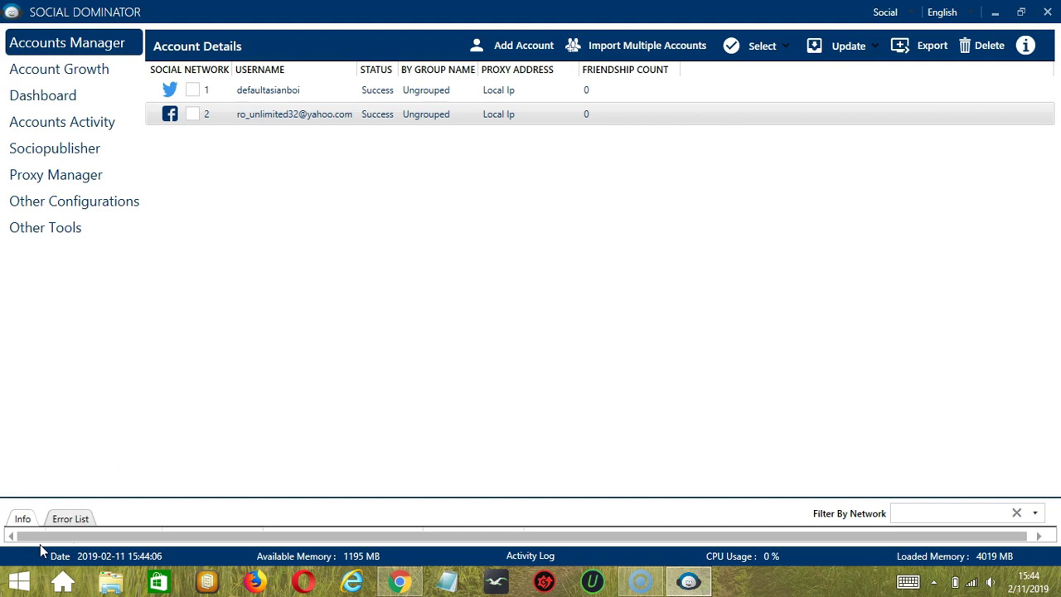
Bring up the action menu for the Facebook account in Accounts Manager.
click(50, 548)
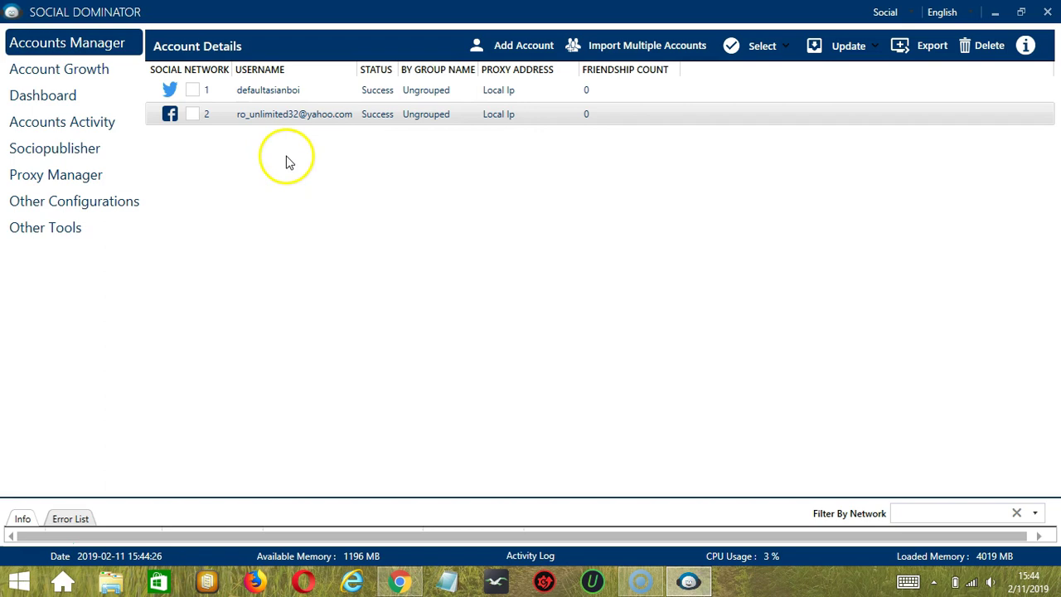
right_click(274, 117)
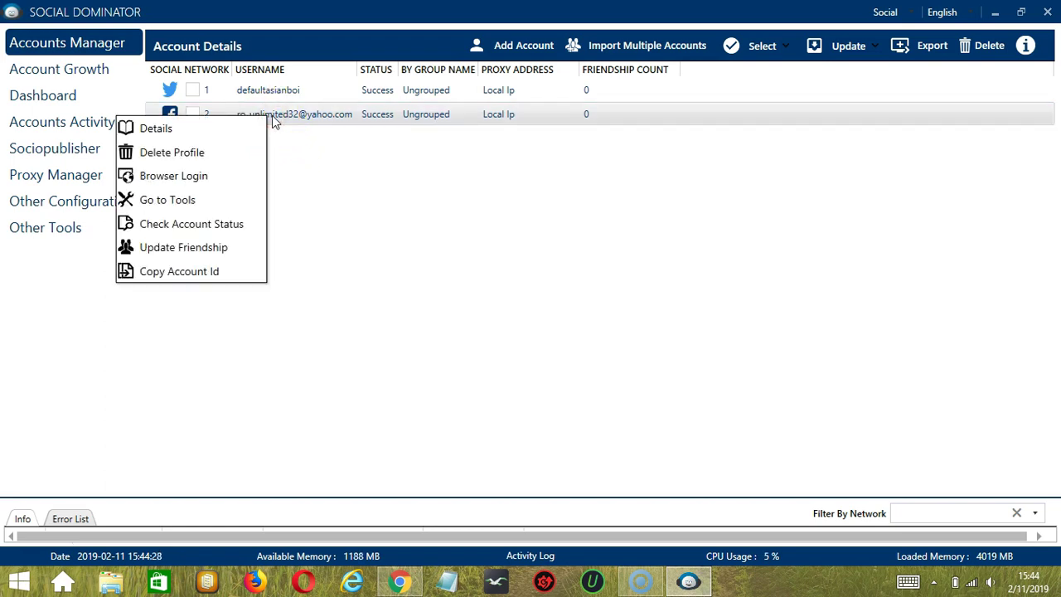
Open the Facebook account's Send Friend Request tool with Keywords query type, cancelling the file import.
click(186, 205)
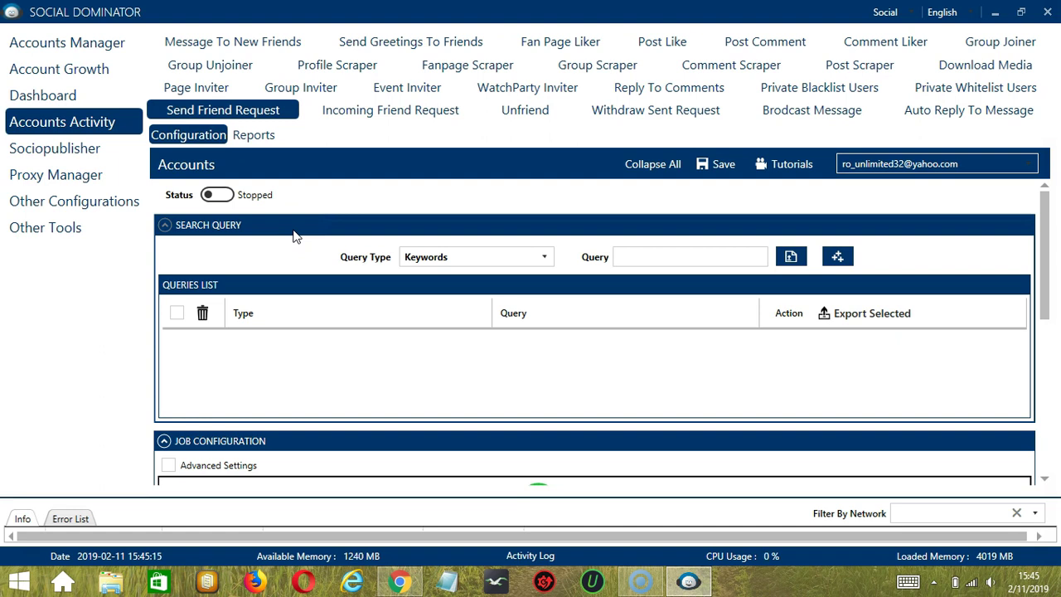
click(275, 254)
click(546, 258)
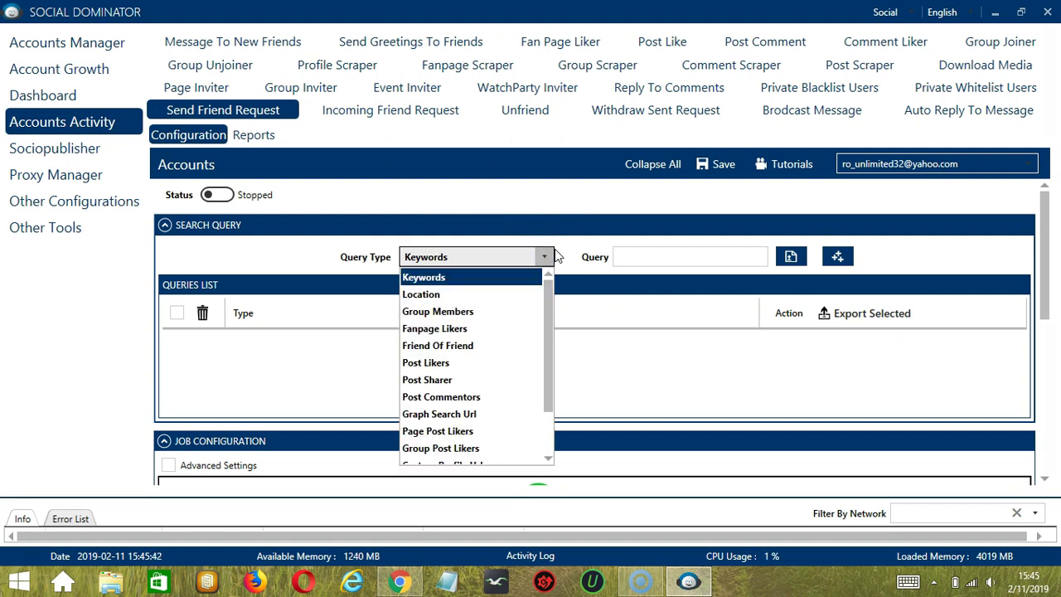
click(614, 257)
click(640, 257)
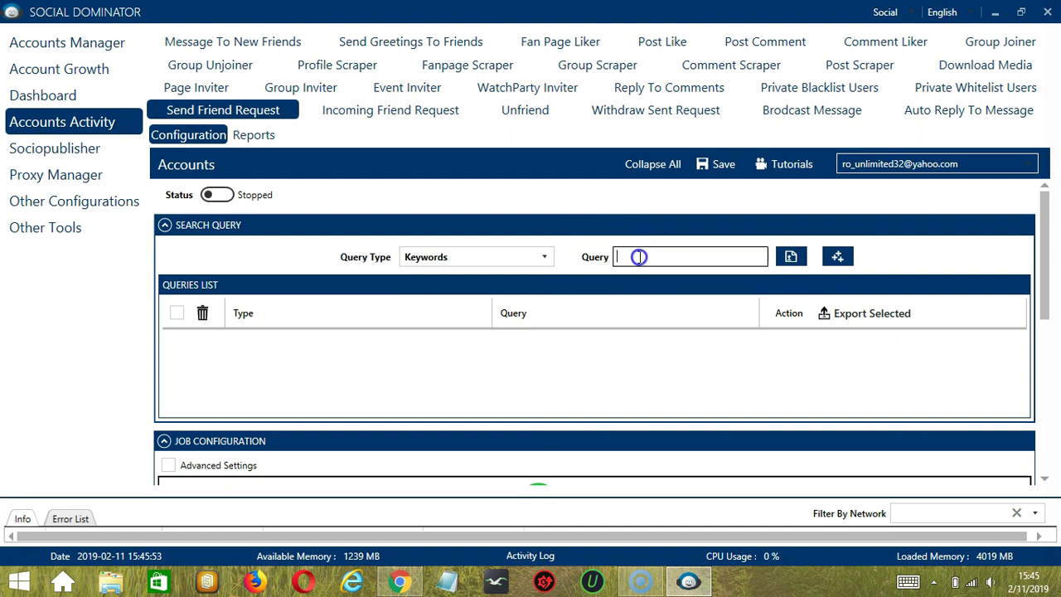
click(791, 259)
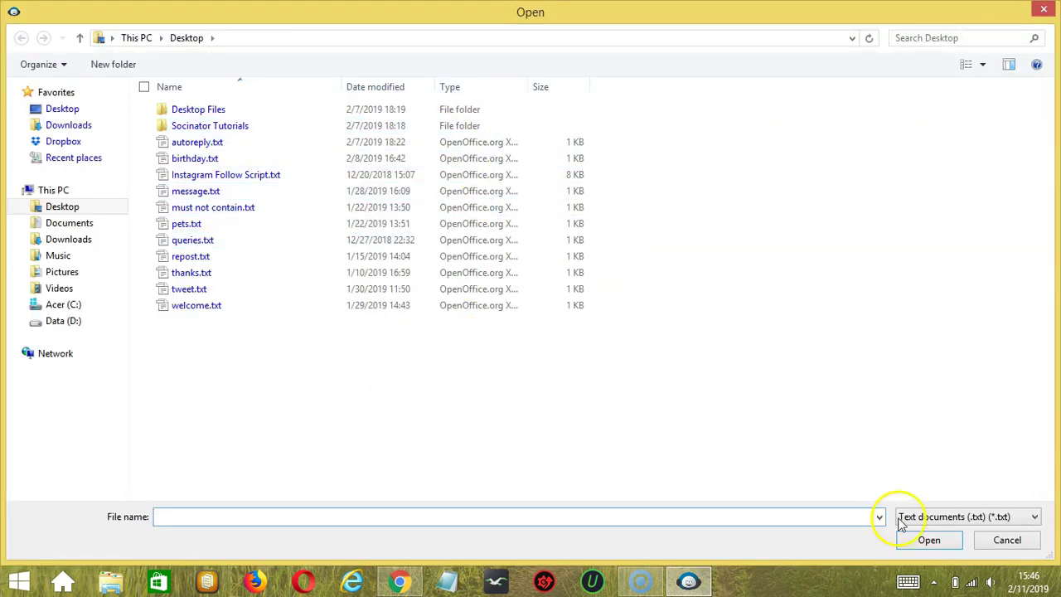
click(1006, 540)
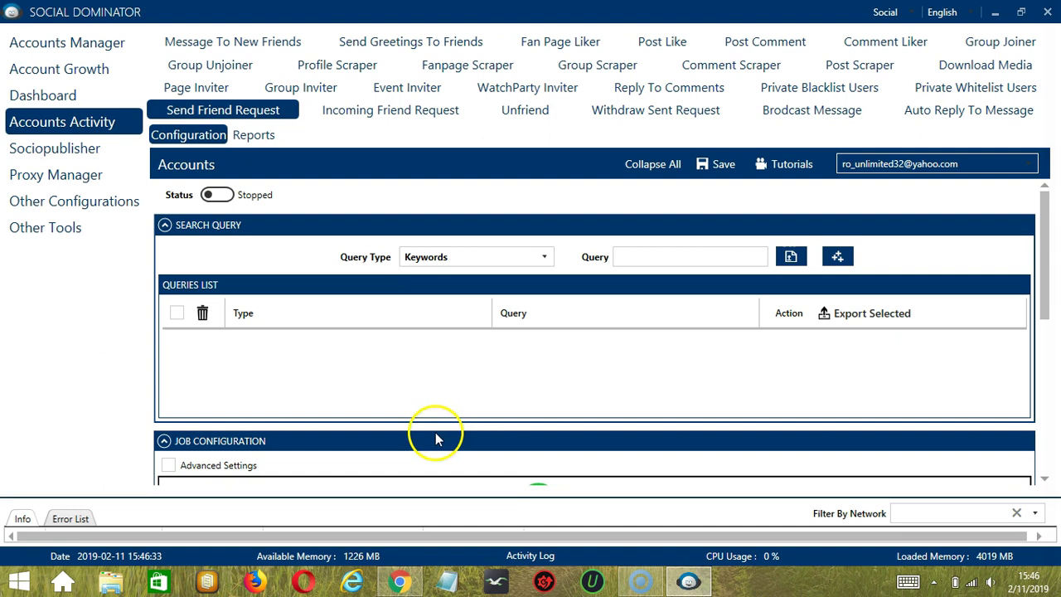
Add 'James Bond' as a Keywords query, then switch to Facebook in Chrome.
click(673, 257)
text(James Bond)
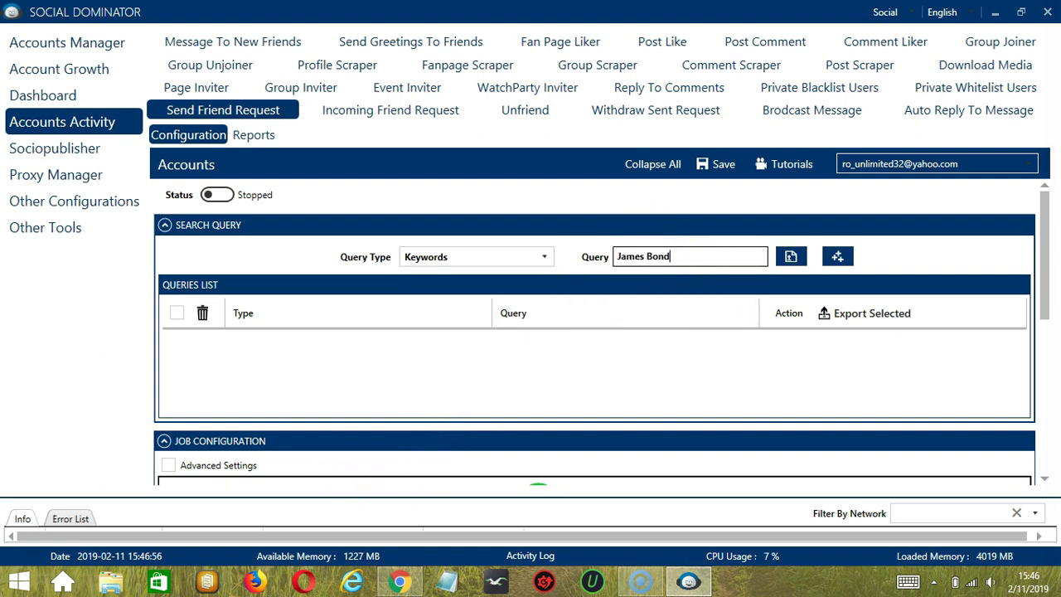
click(839, 256)
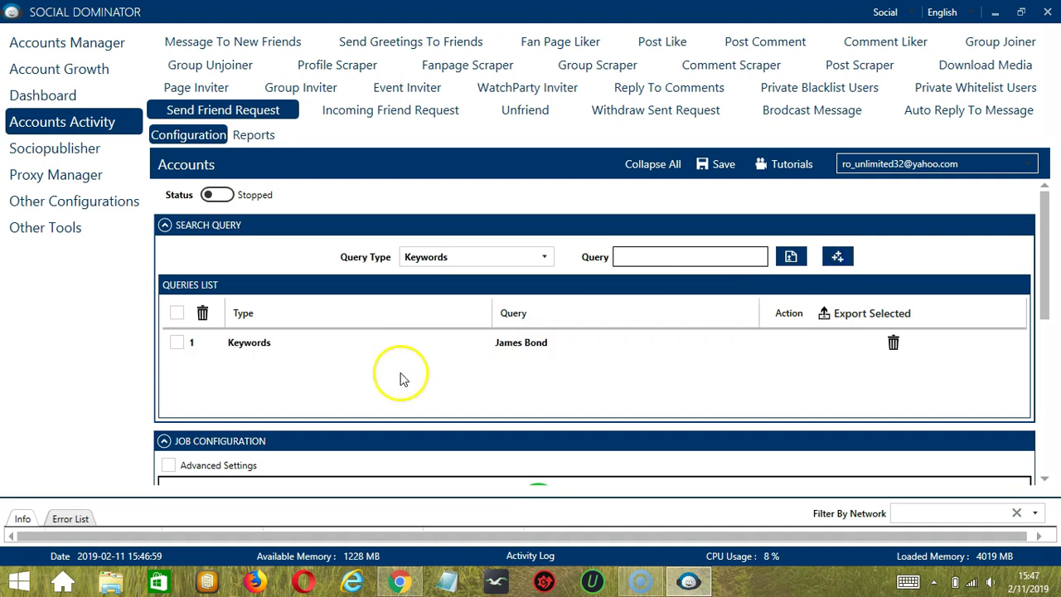
click(502, 351)
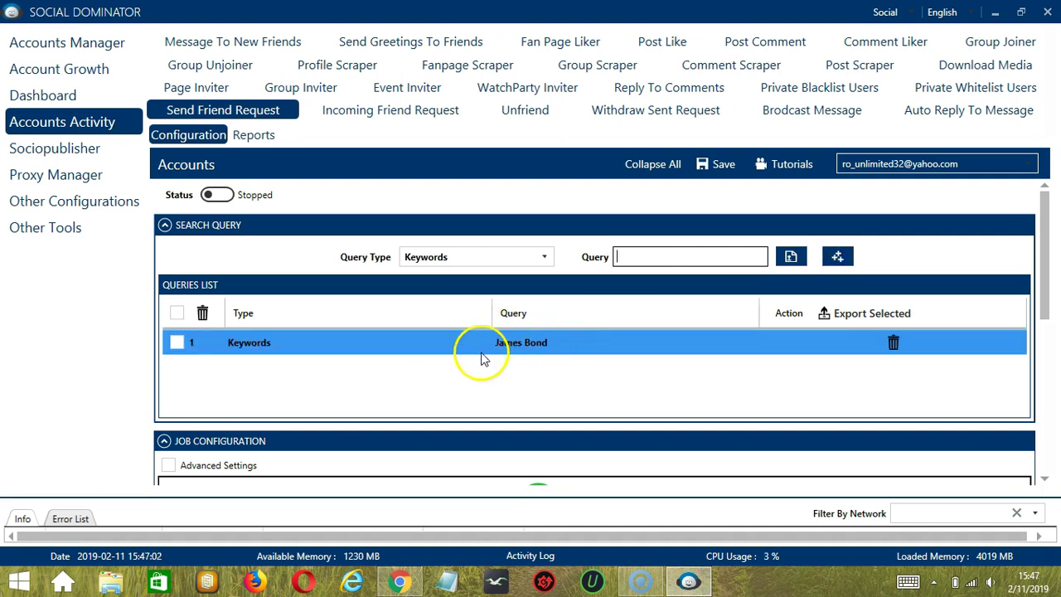
click(400, 582)
Search Facebook for 'James Bond' showing People results, then return to Social Dominator's query types.
text(ame Bond)
key(Return)
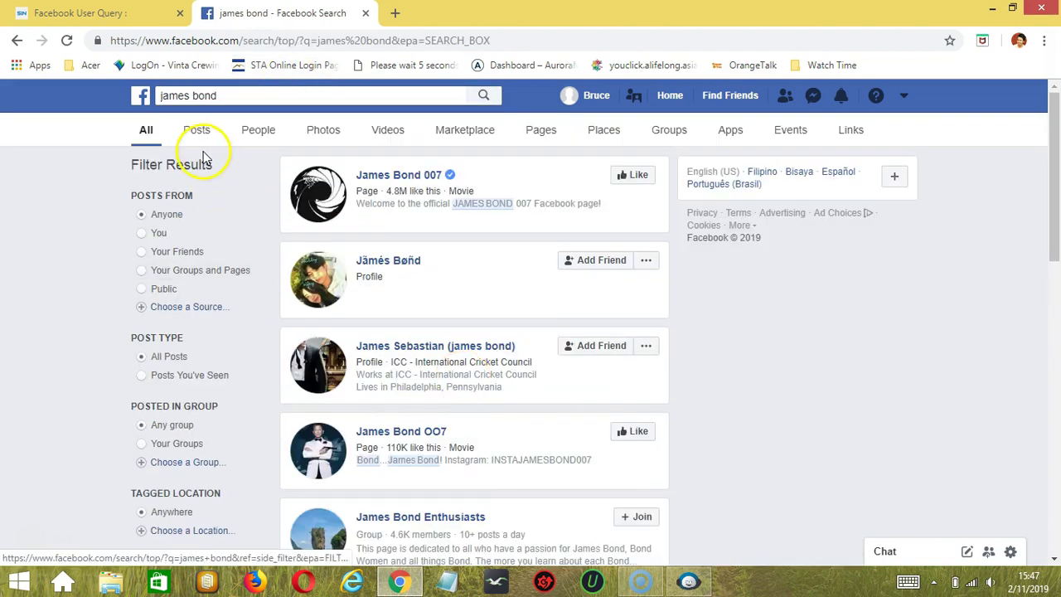
click(245, 136)
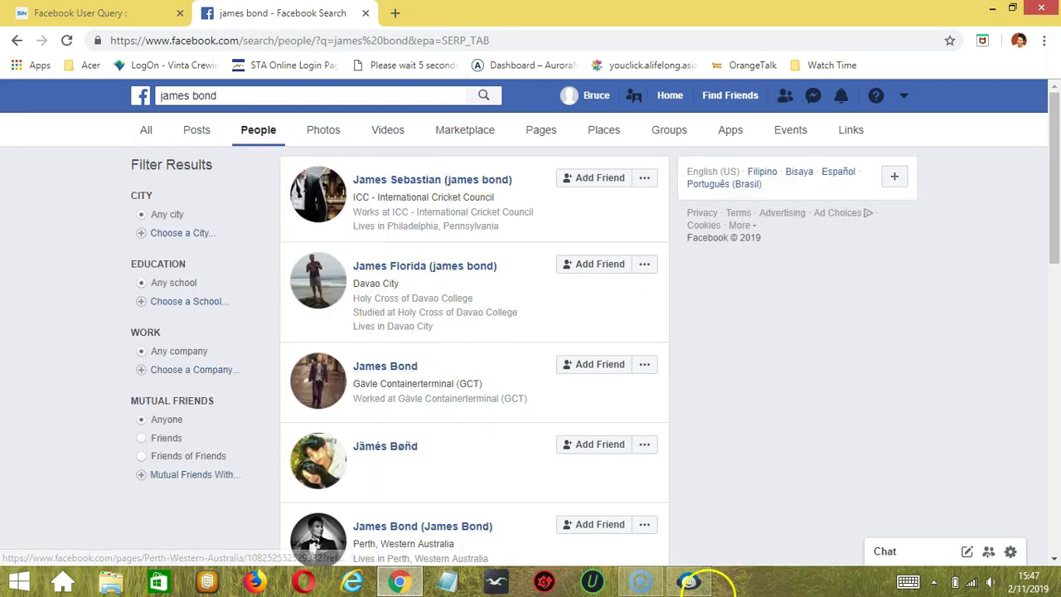
key(alt+Tab)
click(545, 256)
Add 'London' as a Location query.
click(432, 295)
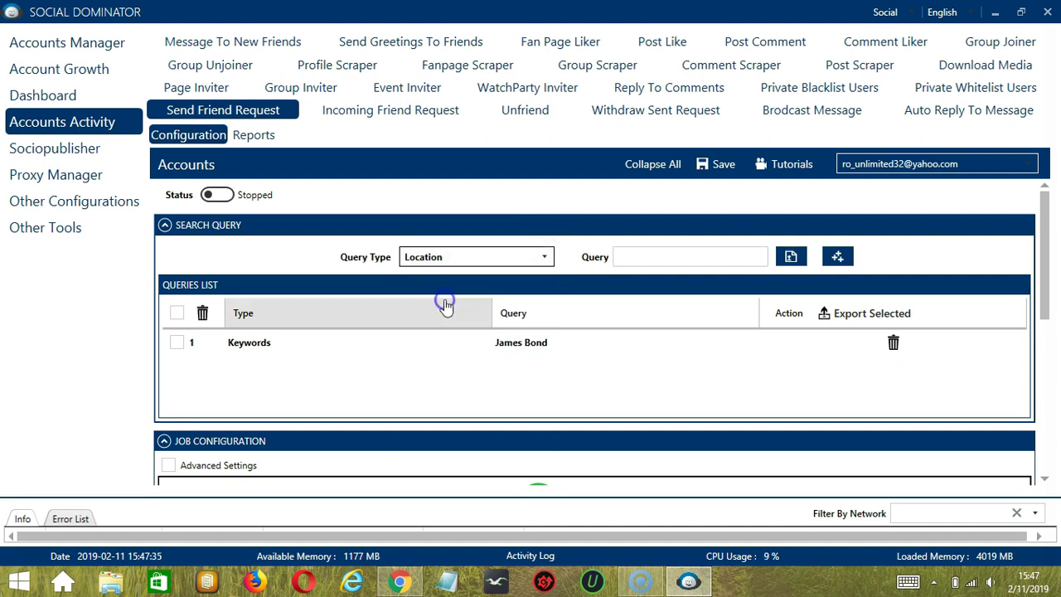
click(661, 254)
text(Londo)
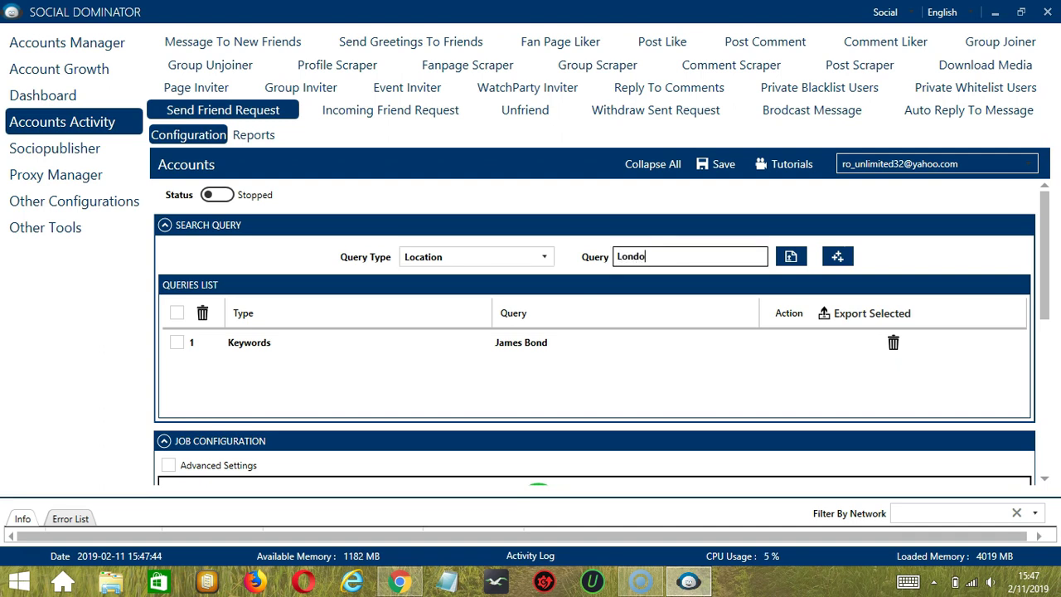
text(n)
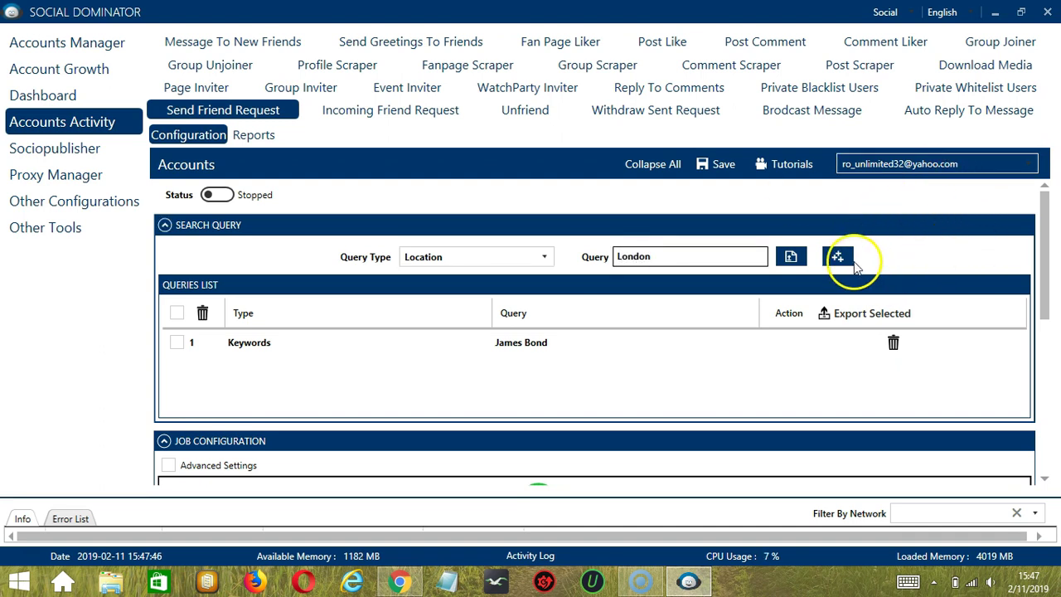
click(846, 262)
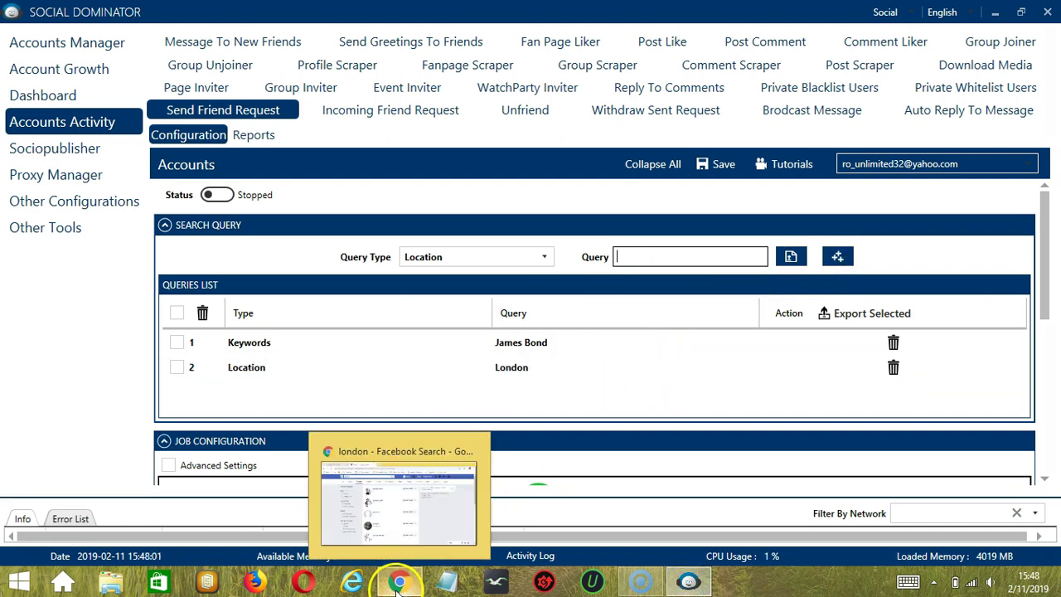
Set the query type to Group Members for the next query.
click(539, 260)
scroll(462, 284, up, 1)
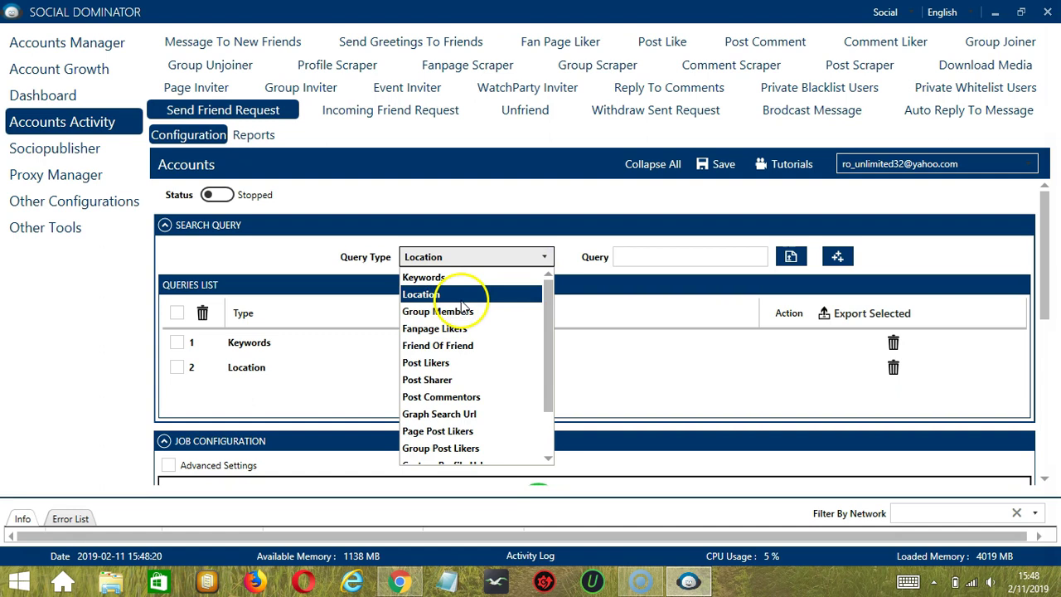
click(473, 313)
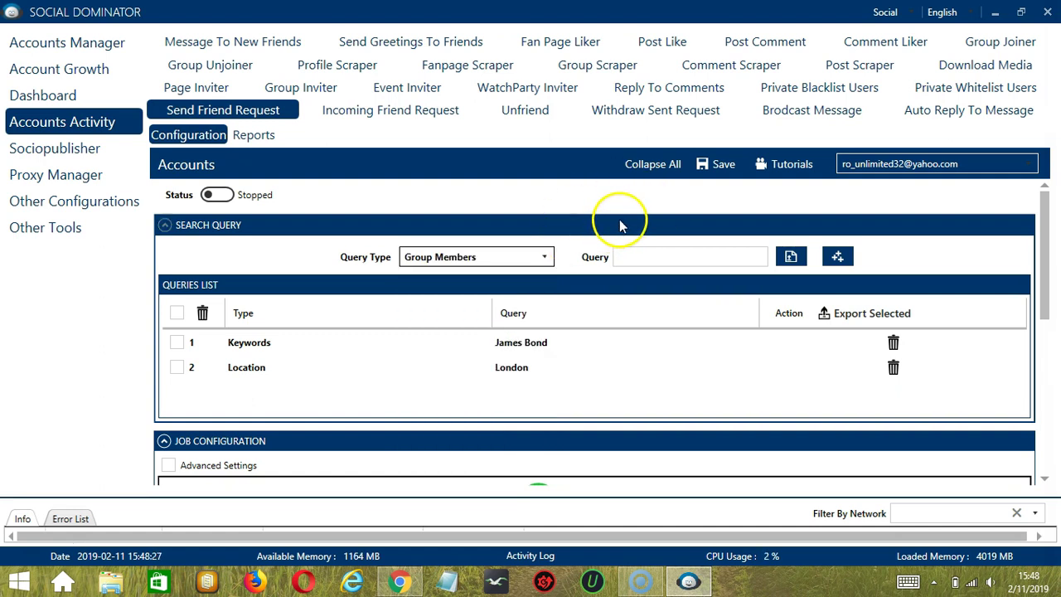
click(633, 259)
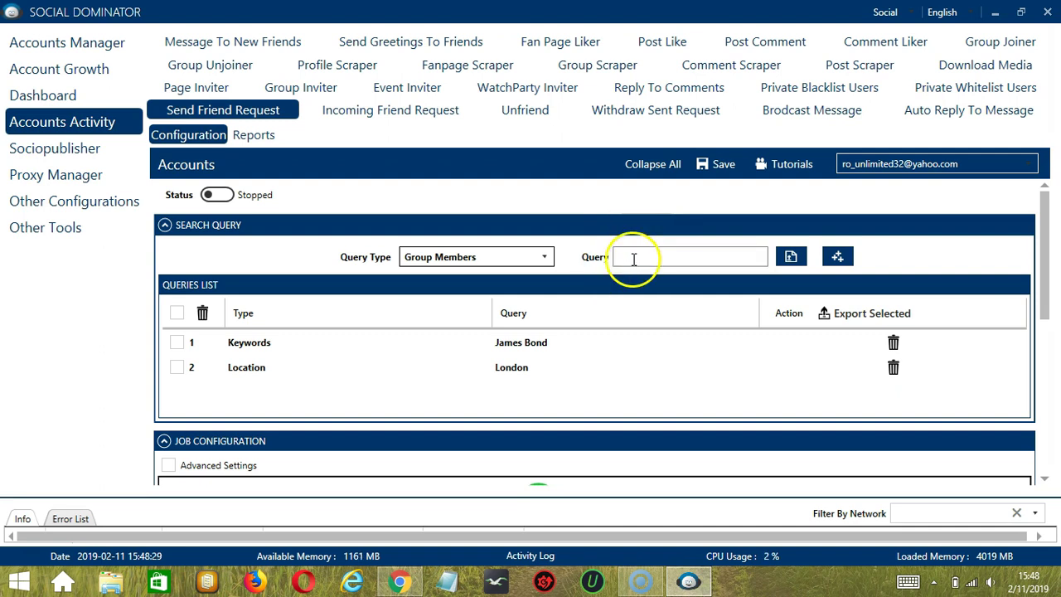
Copy the address of the 'How To Draw Manga | Anime Tips' Facebook group.
click(399, 582)
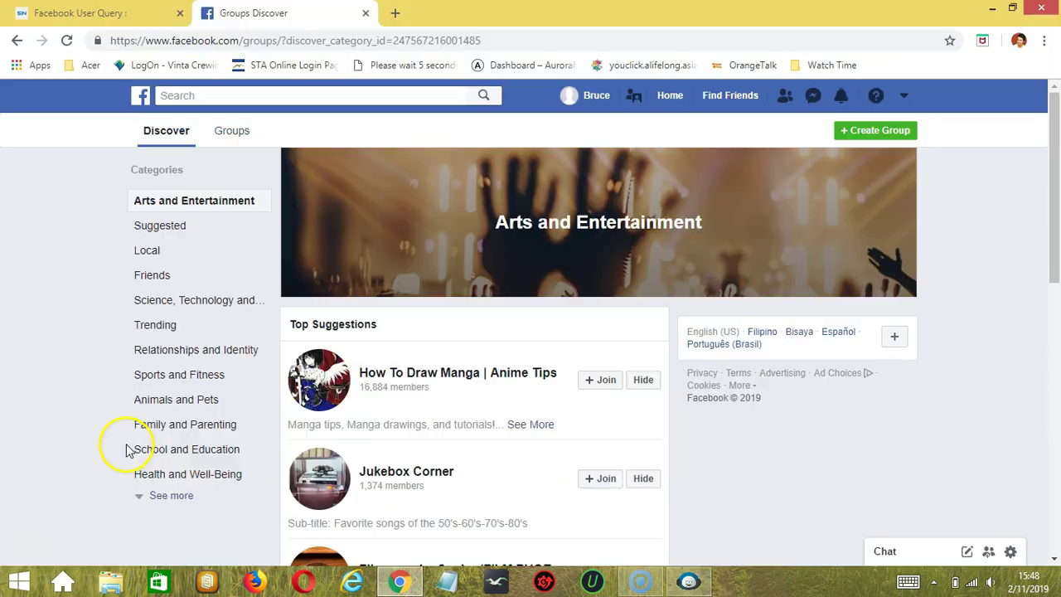
click(467, 371)
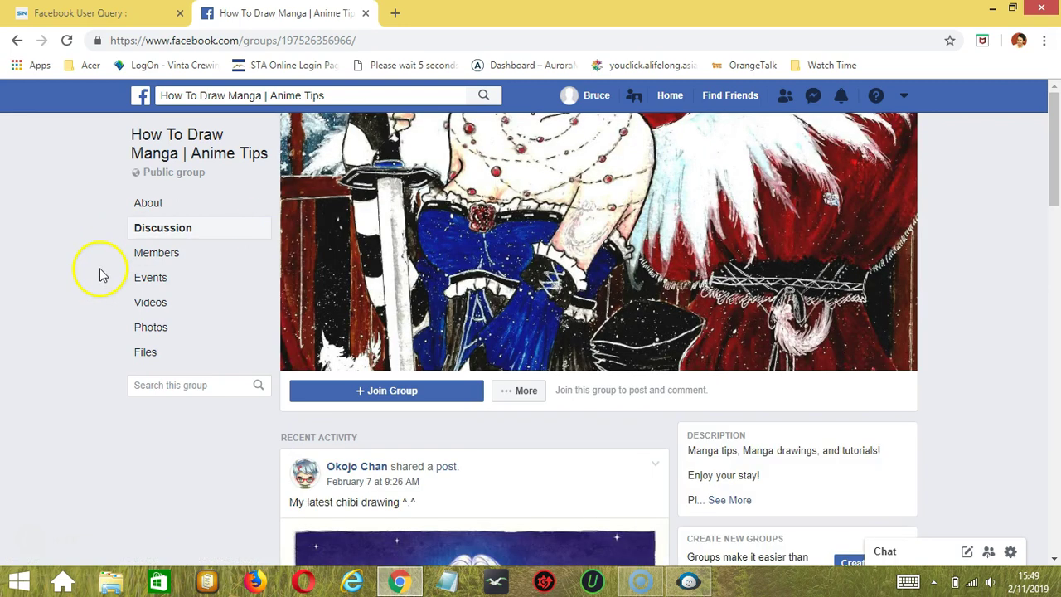
click(209, 38)
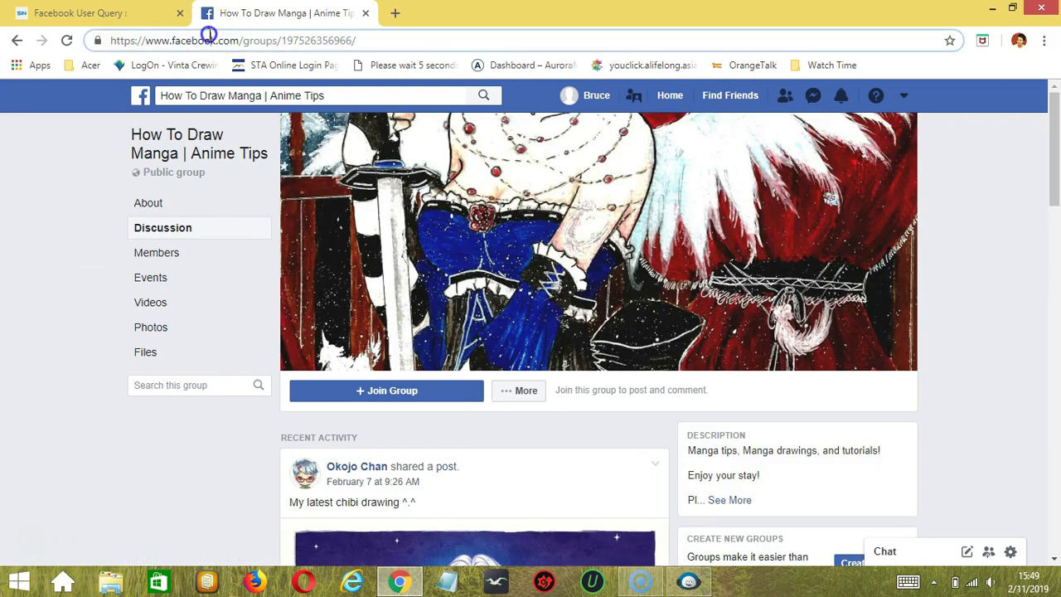
click(688, 581)
click(677, 254)
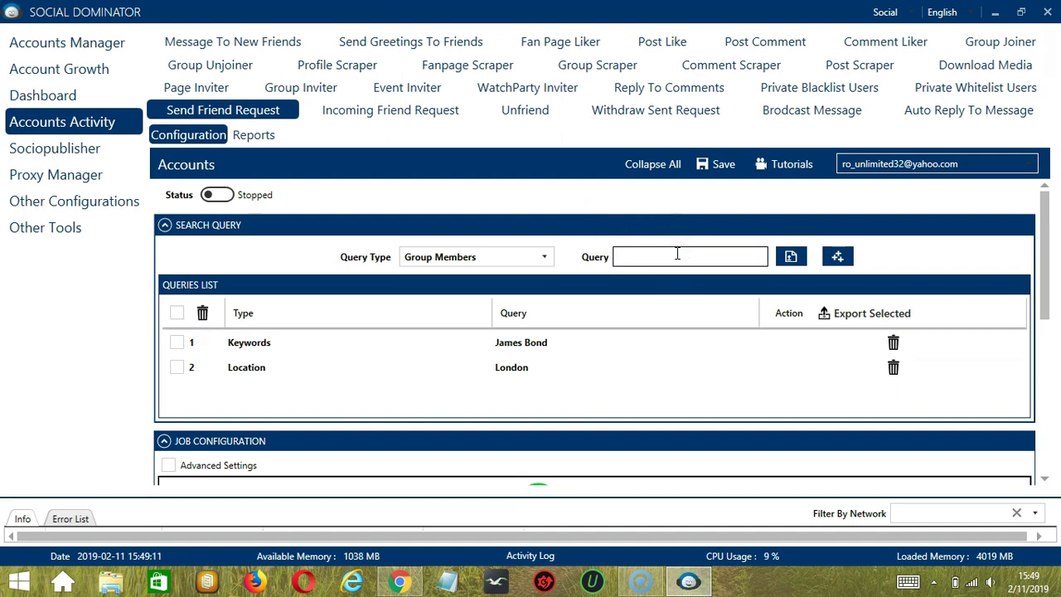
Add the manga group's URL as a Group Members query and switch the type to Fanpage Likers.
key(ctrl+v)
click(838, 257)
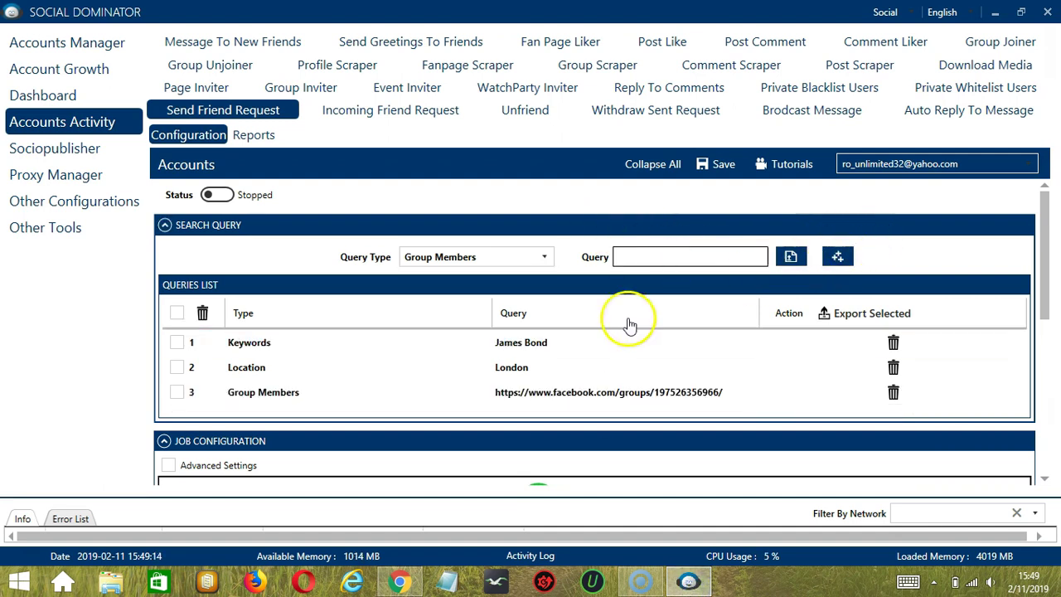
click(569, 391)
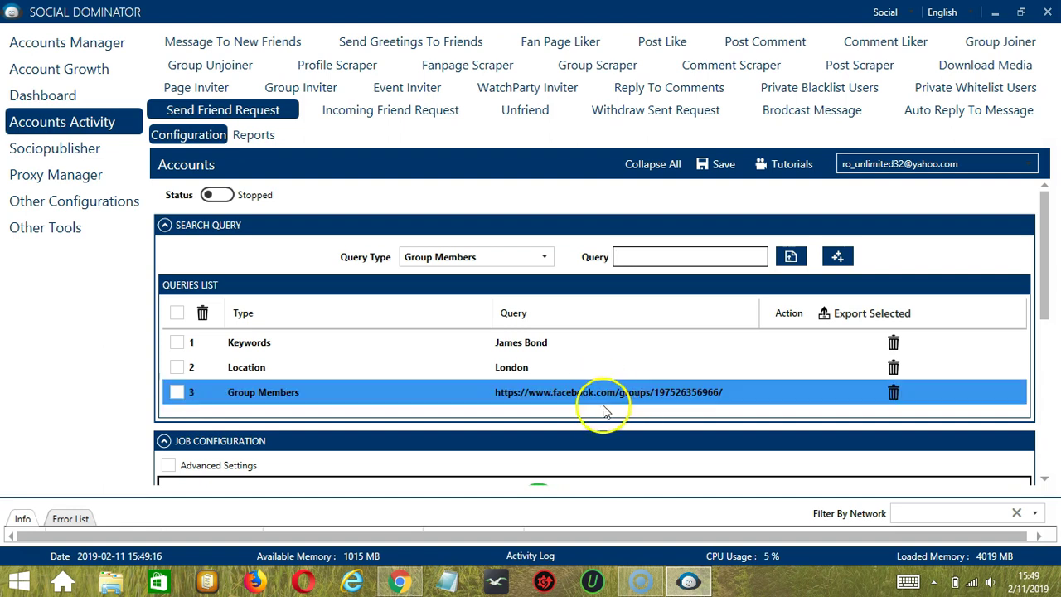
click(543, 257)
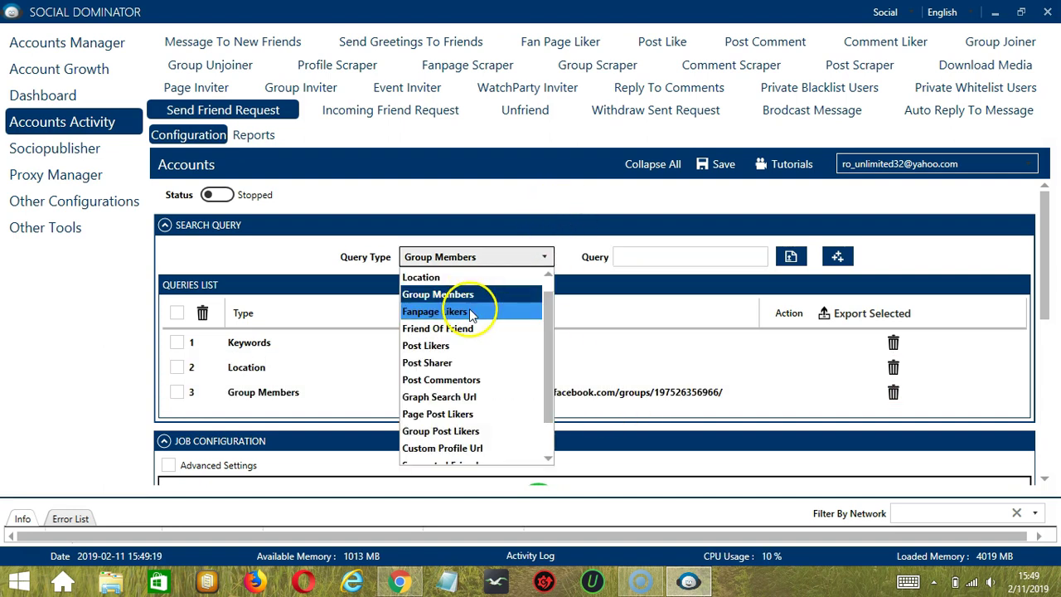
click(470, 311)
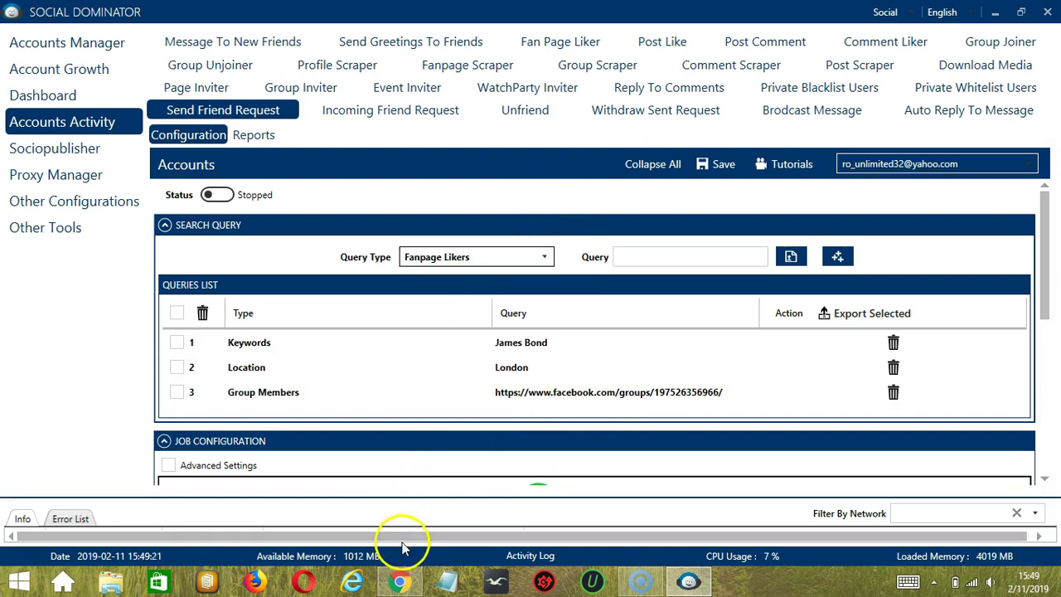
click(402, 578)
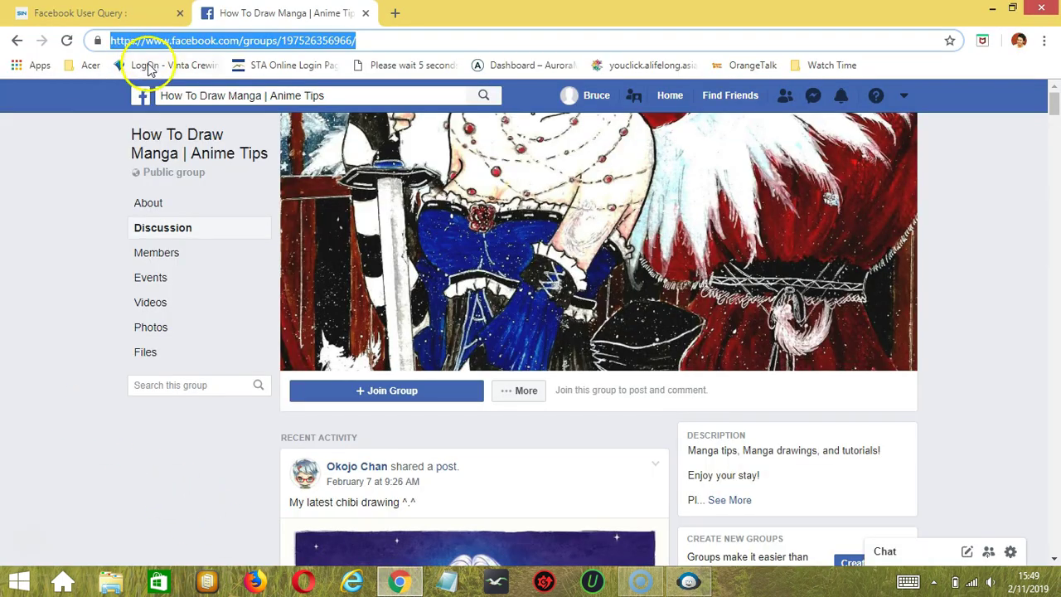
Search Facebook for 'Oreo' and add the Oreo page's address as a Fanpage Likers query.
click(141, 95)
click(202, 94)
text(Oreo)
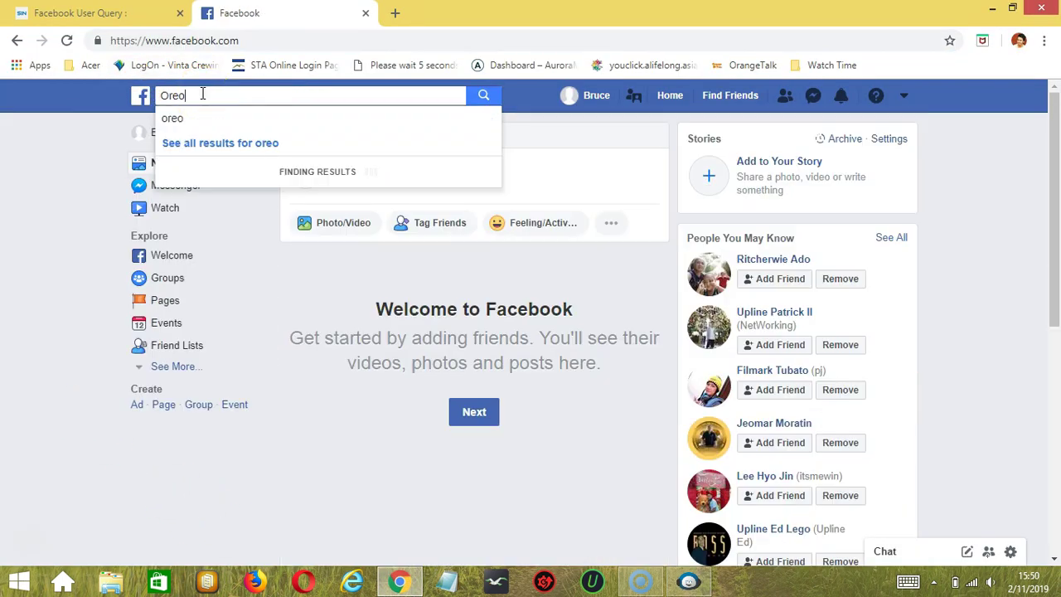
key(Return)
click(367, 176)
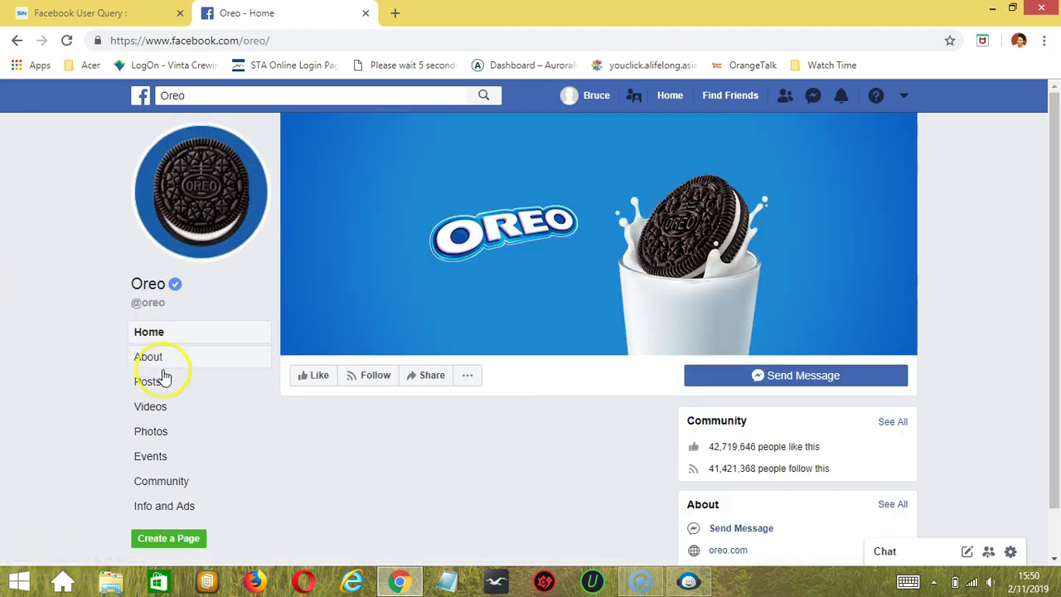
key(ctrl+l)
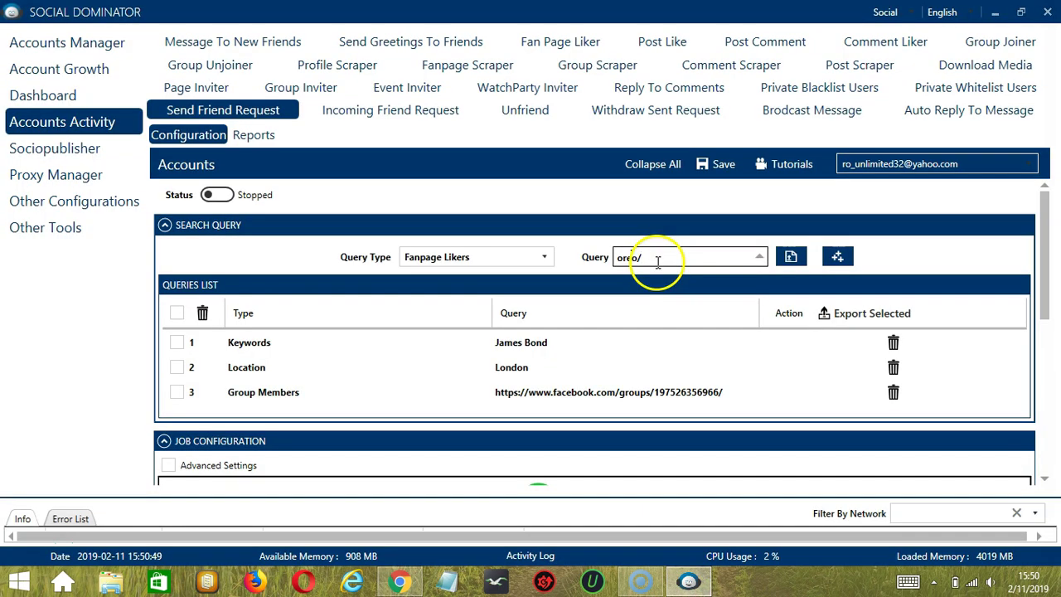
click(837, 257)
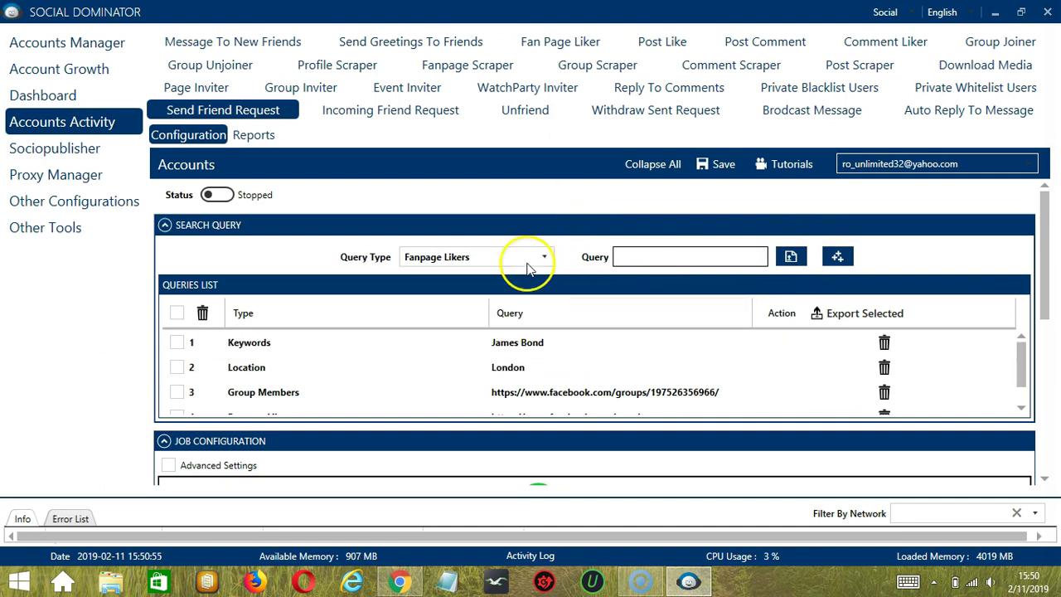
Change the query type to Friend Of Friend.
click(551, 257)
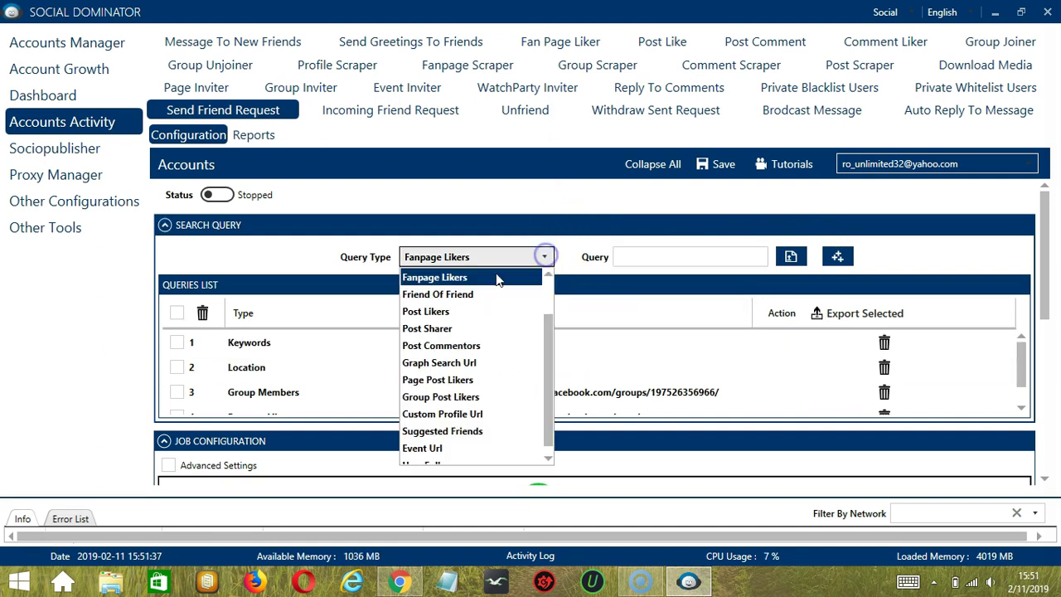
click(474, 295)
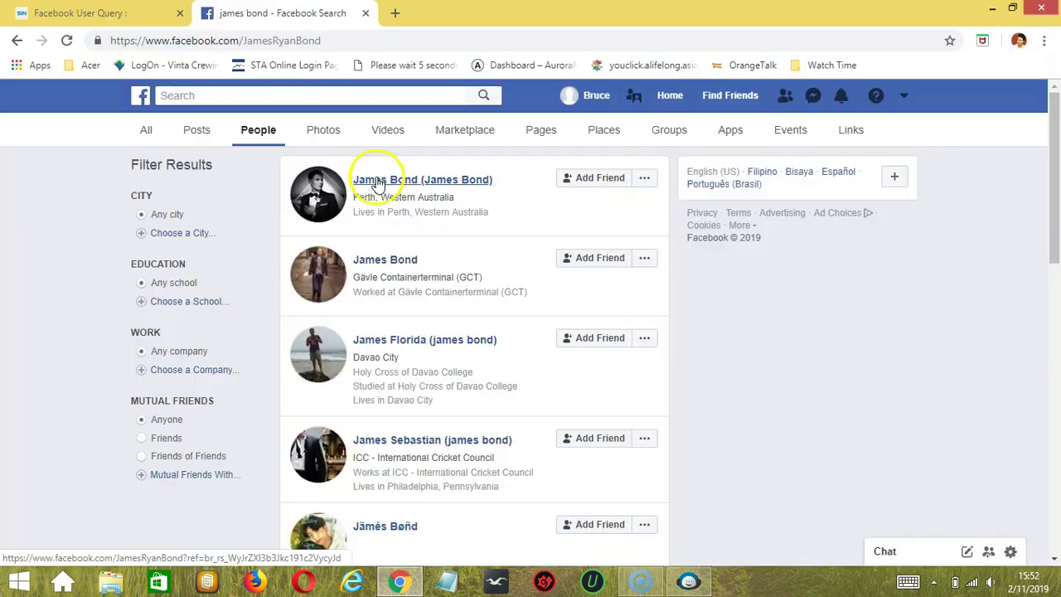
Add the first James Bond result's profile address as a Friend Of Friend query.
click(381, 183)
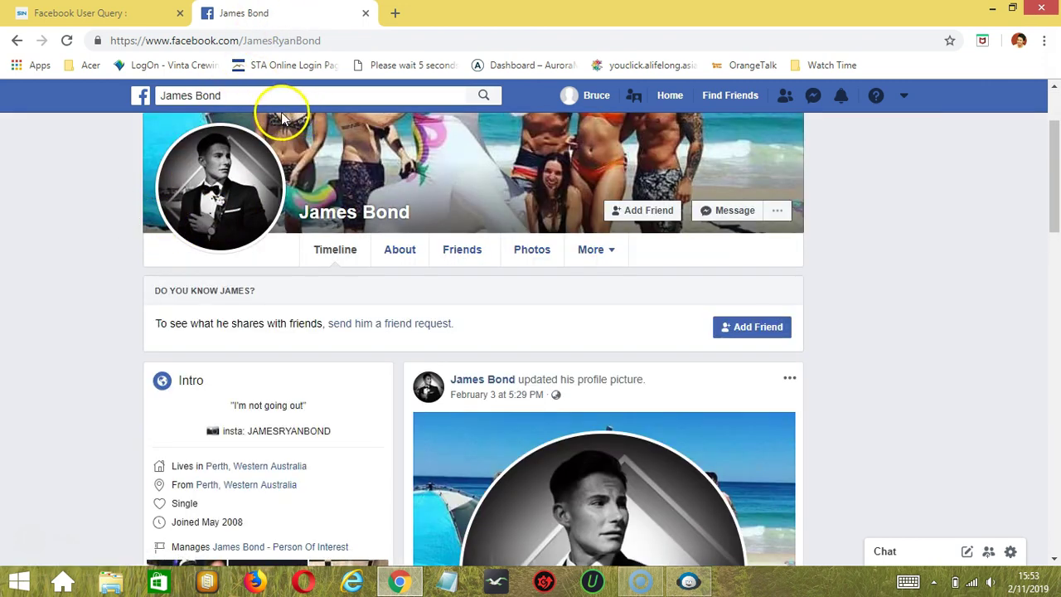
click(273, 41)
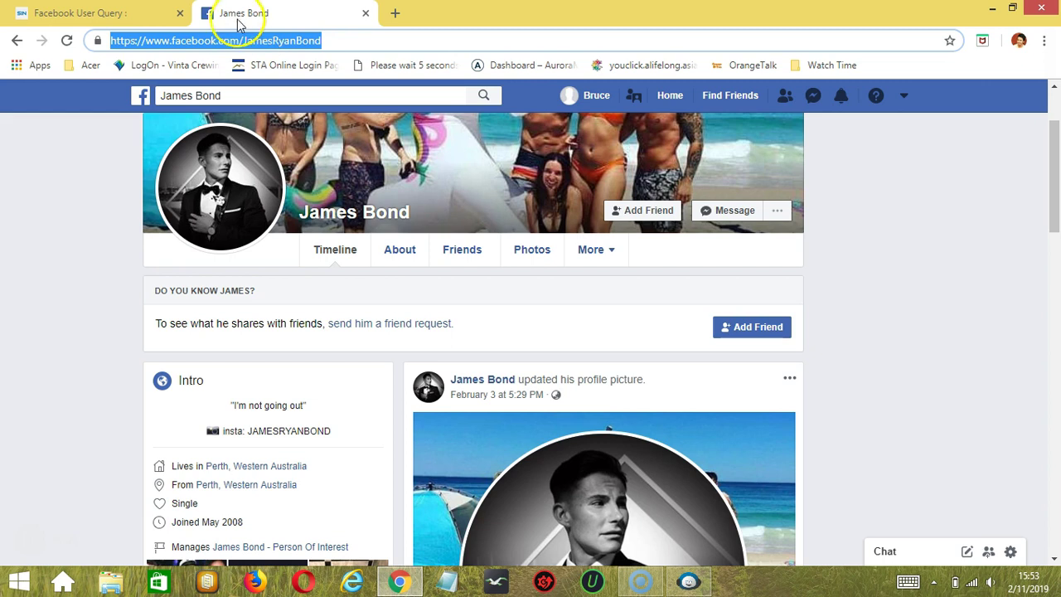
key(alt+Tab)
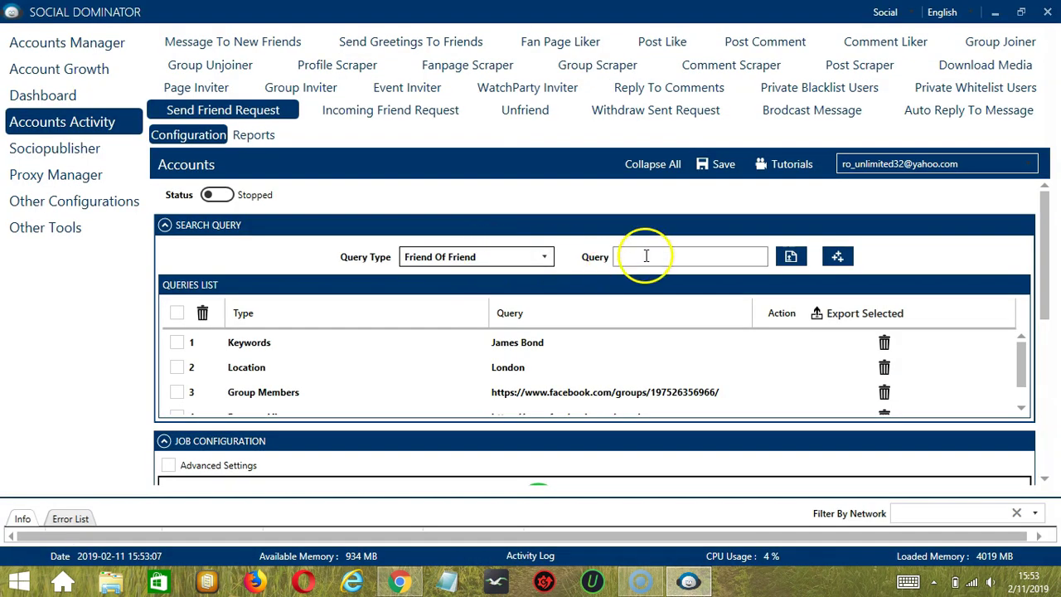
text(JamesRyanBond)
click(838, 257)
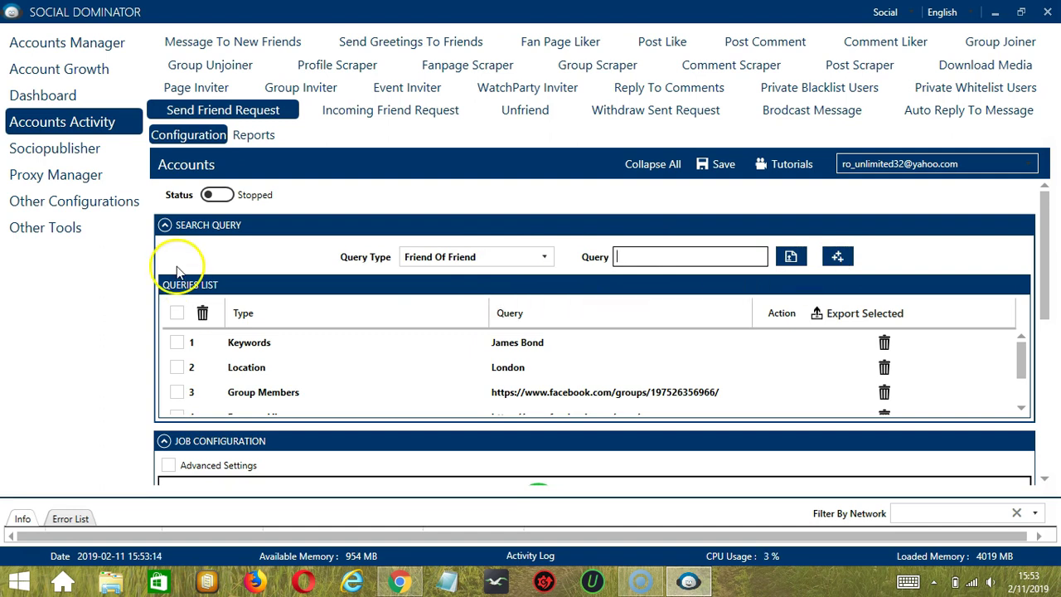
click(526, 257)
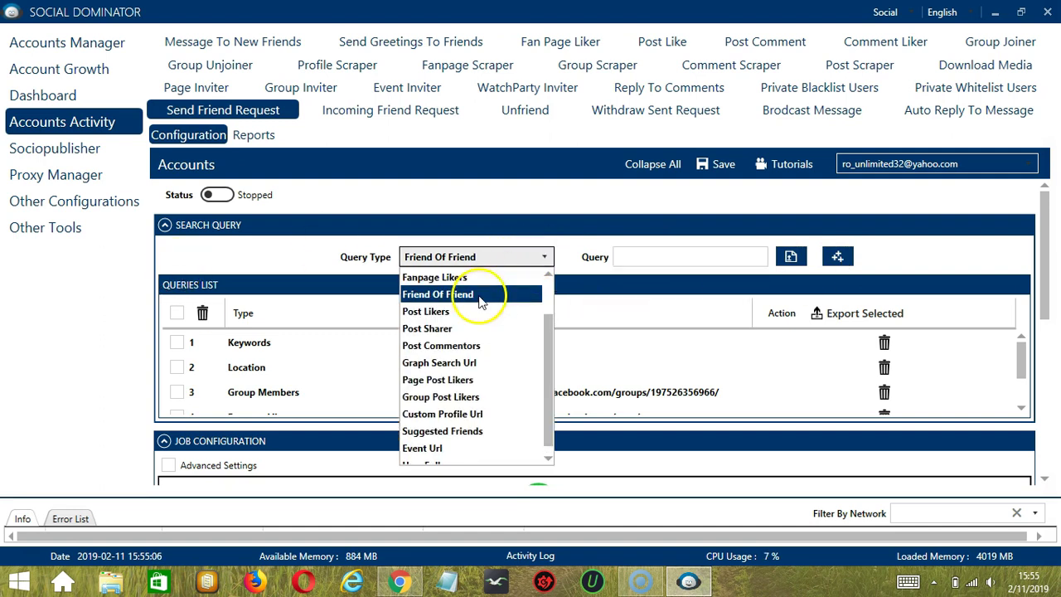
Set the query type to Post Likers and copy the Oreo video post's link.
click(462, 312)
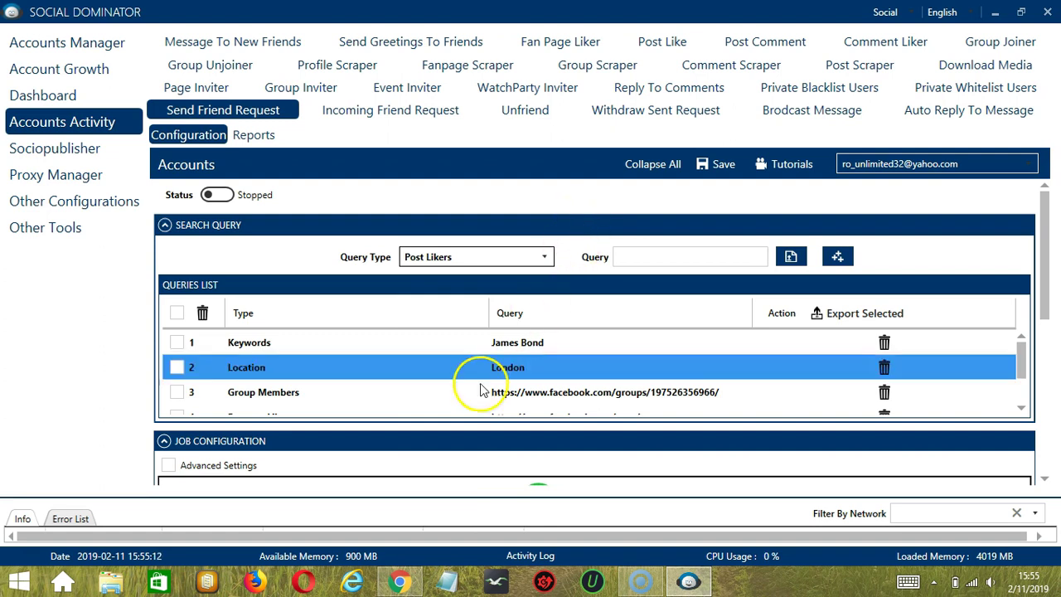
click(399, 581)
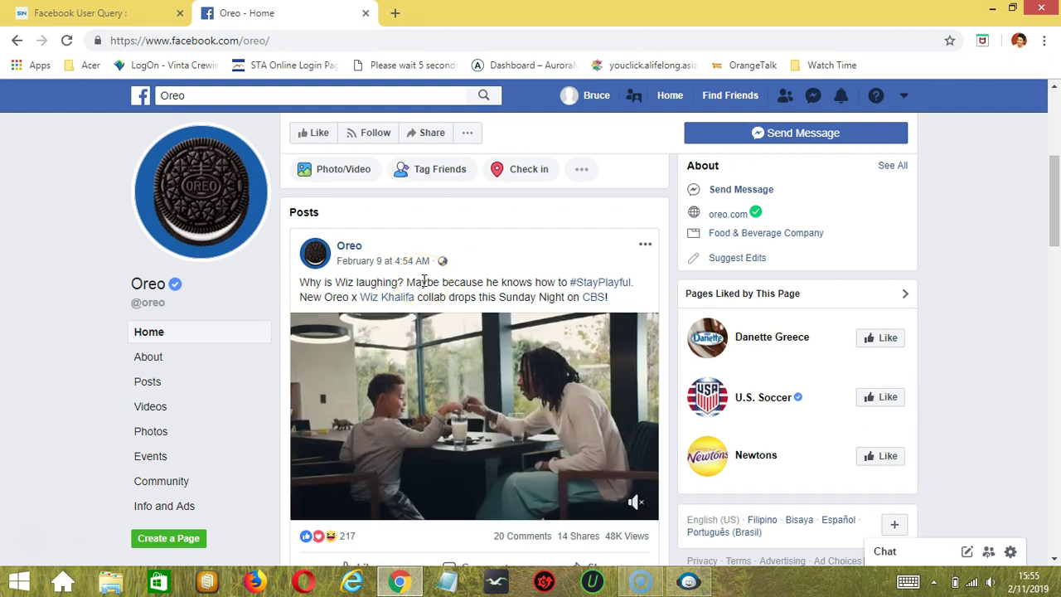
scroll(614, 299, down, 3)
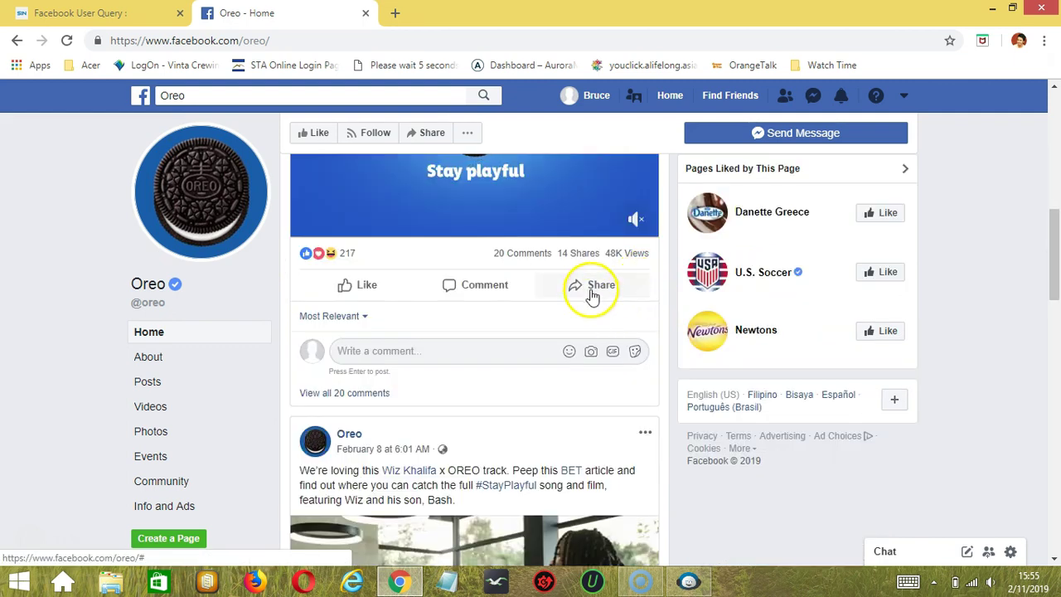
click(590, 293)
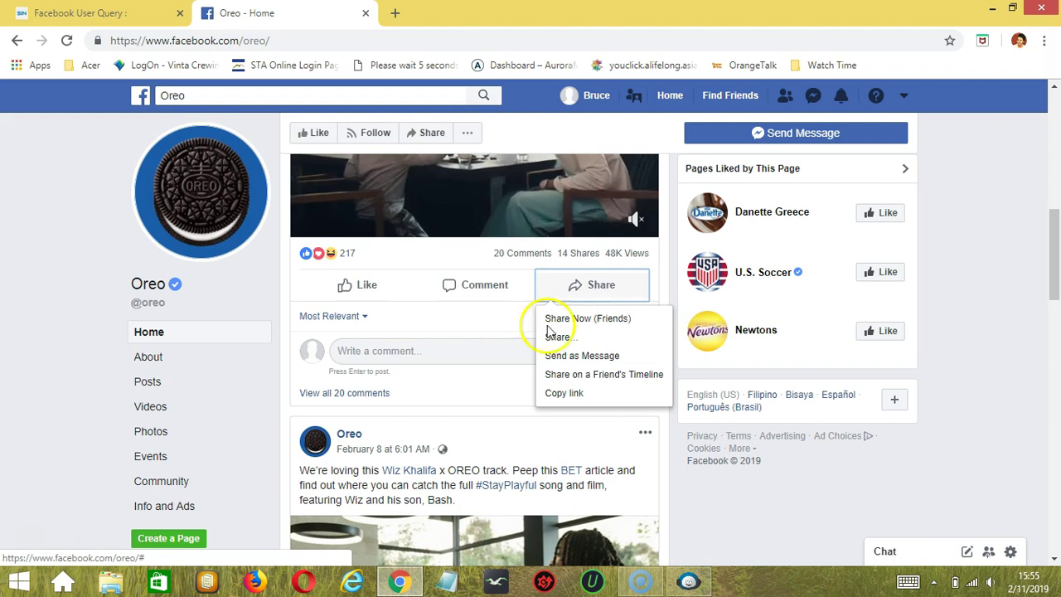
click(559, 397)
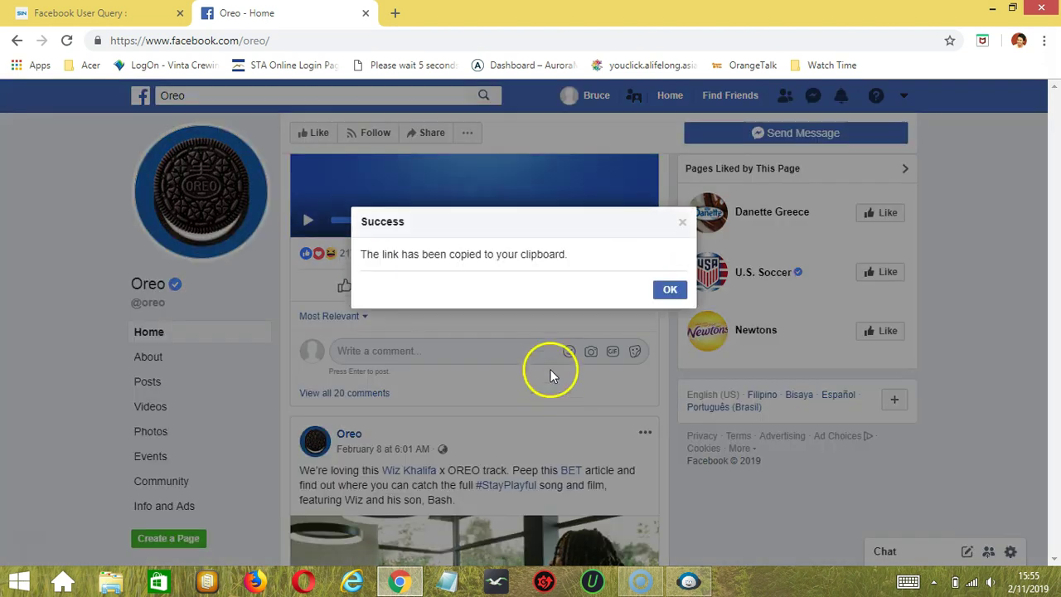
click(668, 289)
Paste the Oreo post link into the query field and add it to the queries list.
click(689, 581)
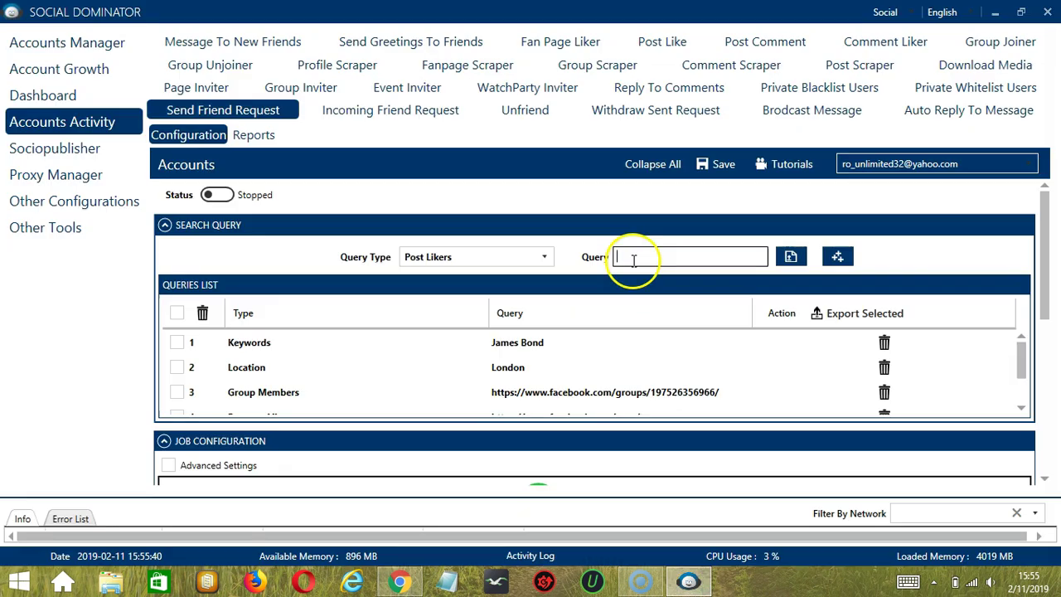
key(ctrl+v)
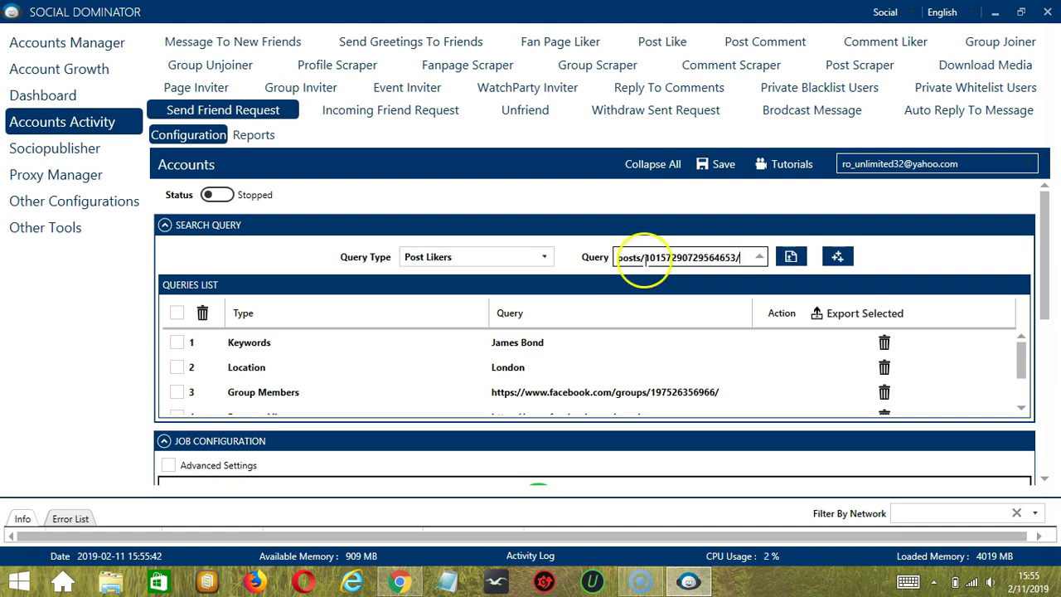
click(836, 258)
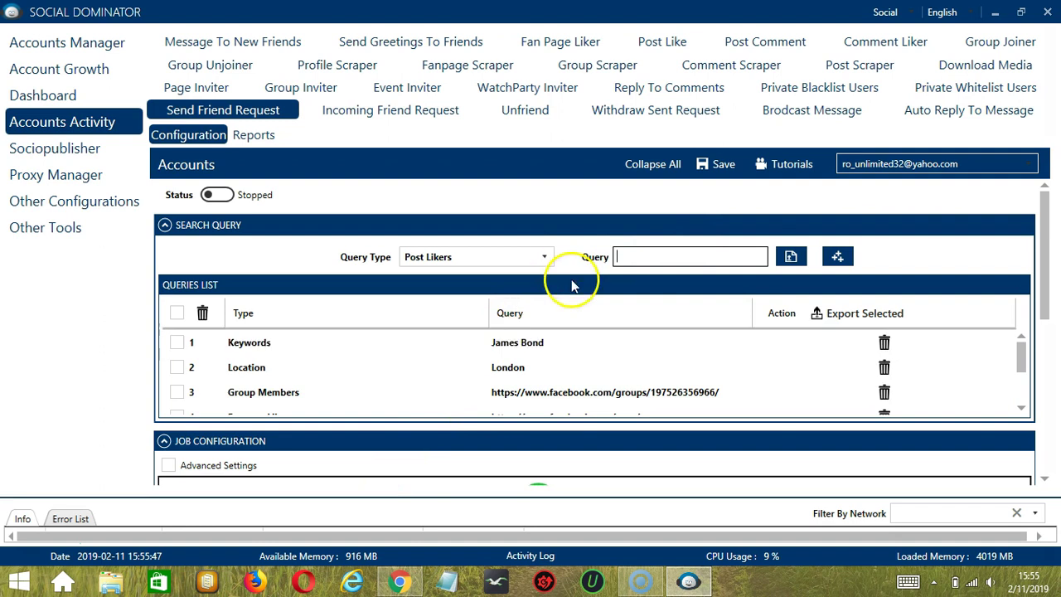
click(400, 581)
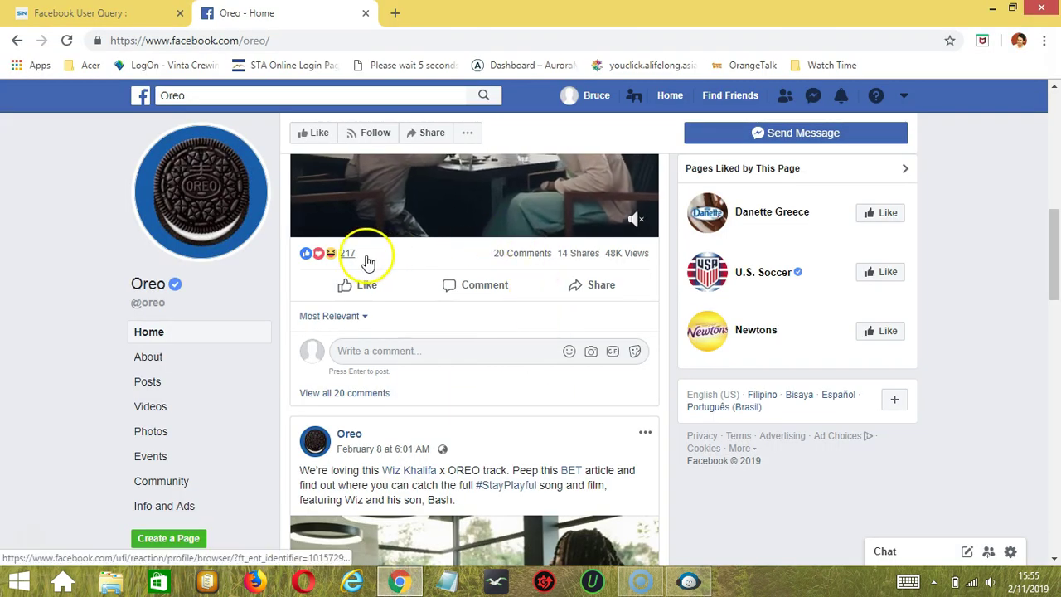
key(alt+Tab)
Add the Oreo post link as a Post Sharer query.
click(544, 257)
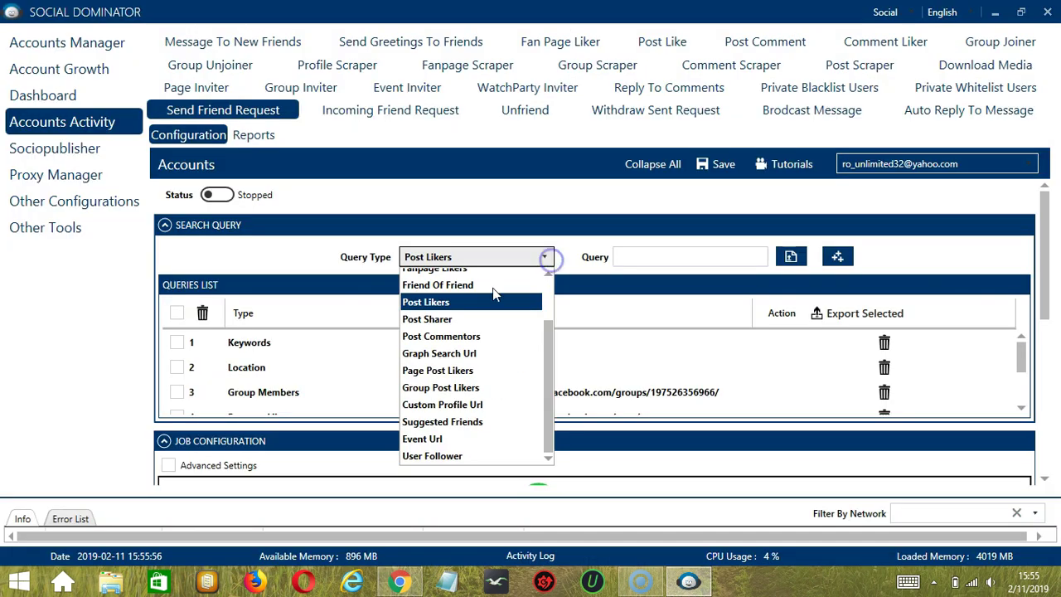
click(469, 331)
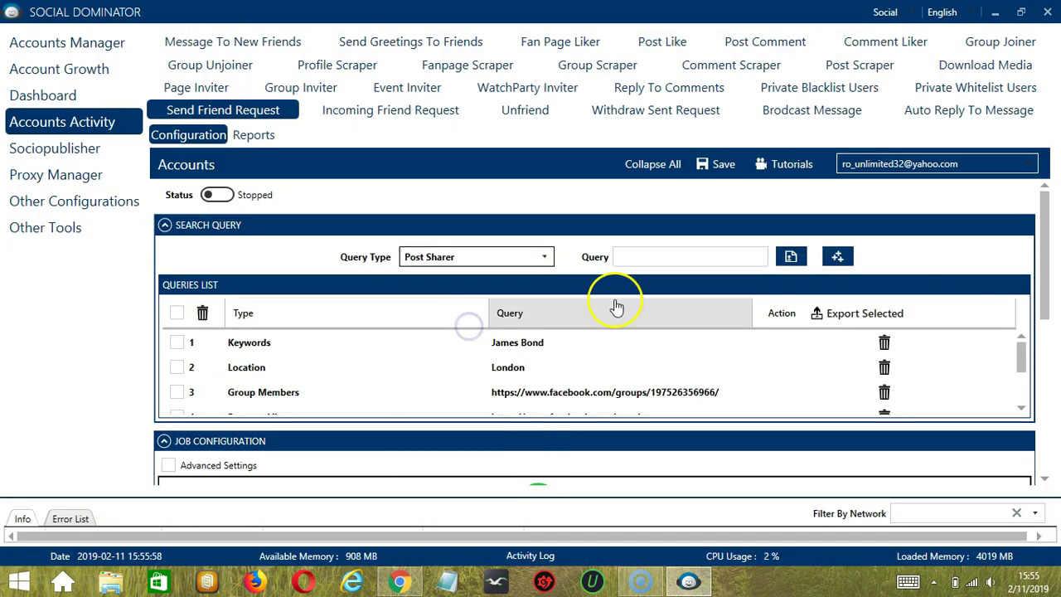
click(680, 257)
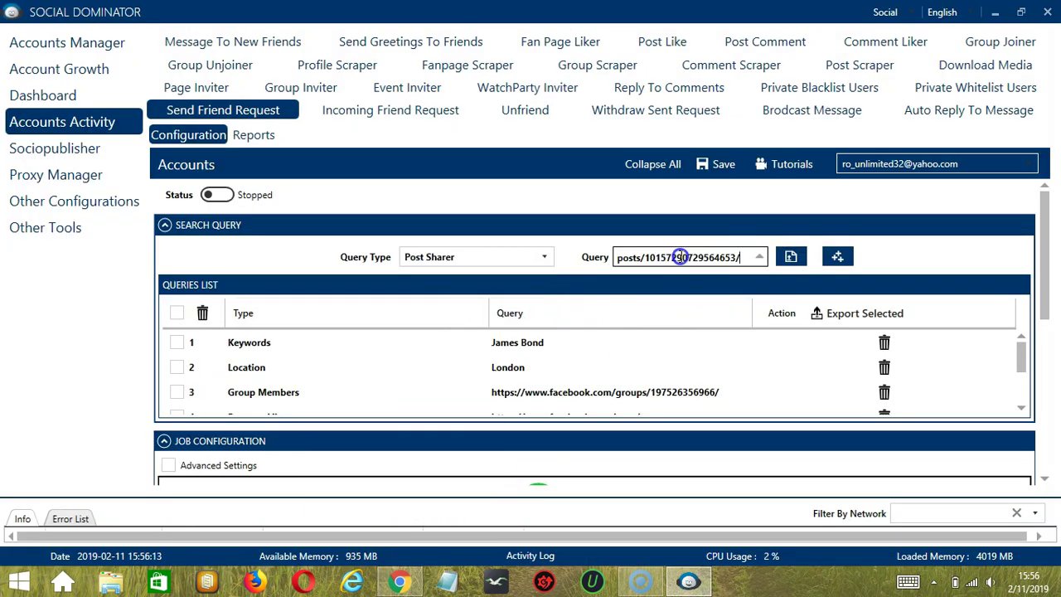
click(838, 256)
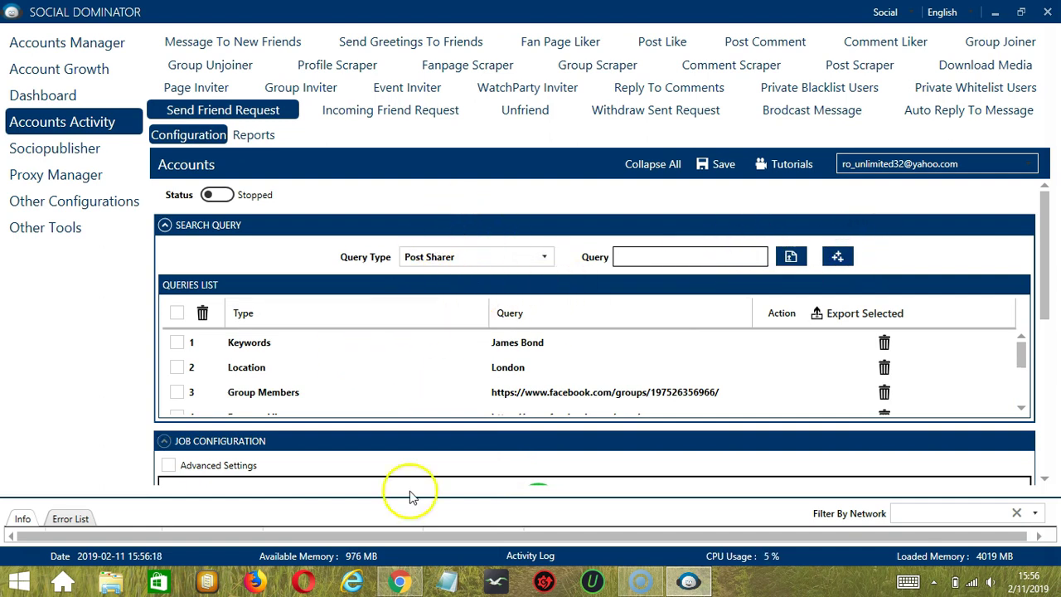
click(399, 582)
mouse_move(531, 257)
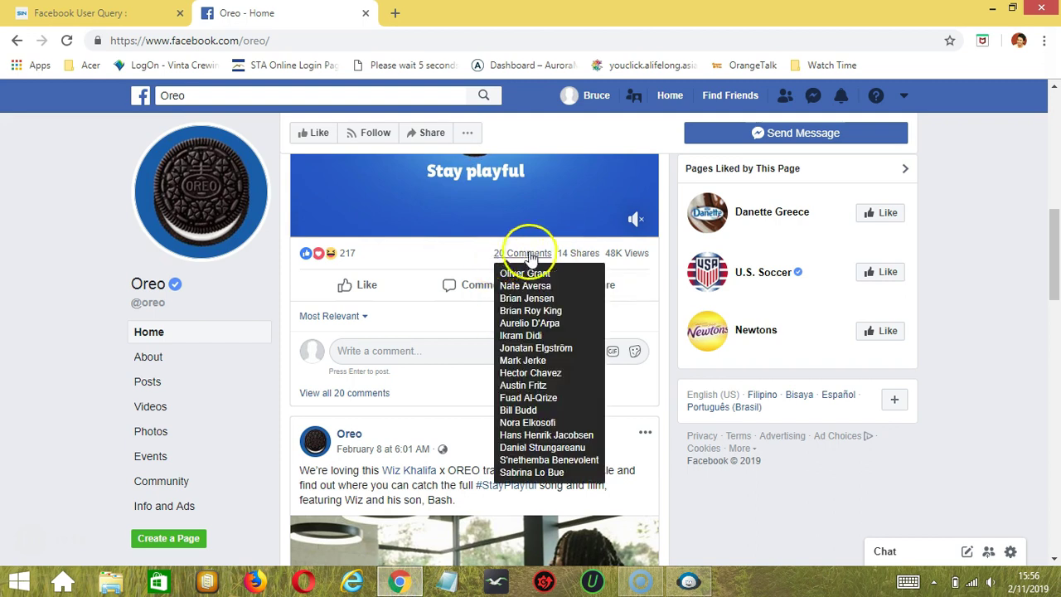
mouse_move(580, 259)
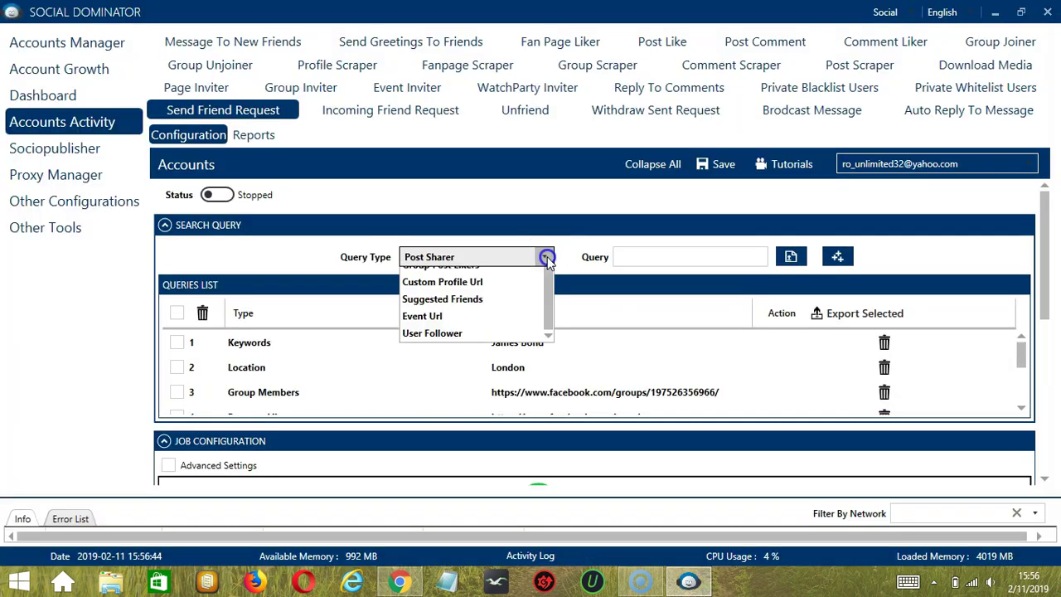
key(alt+Tab)
Paste the Oreo post link again and add it as a Post Commentors query.
click(544, 257)
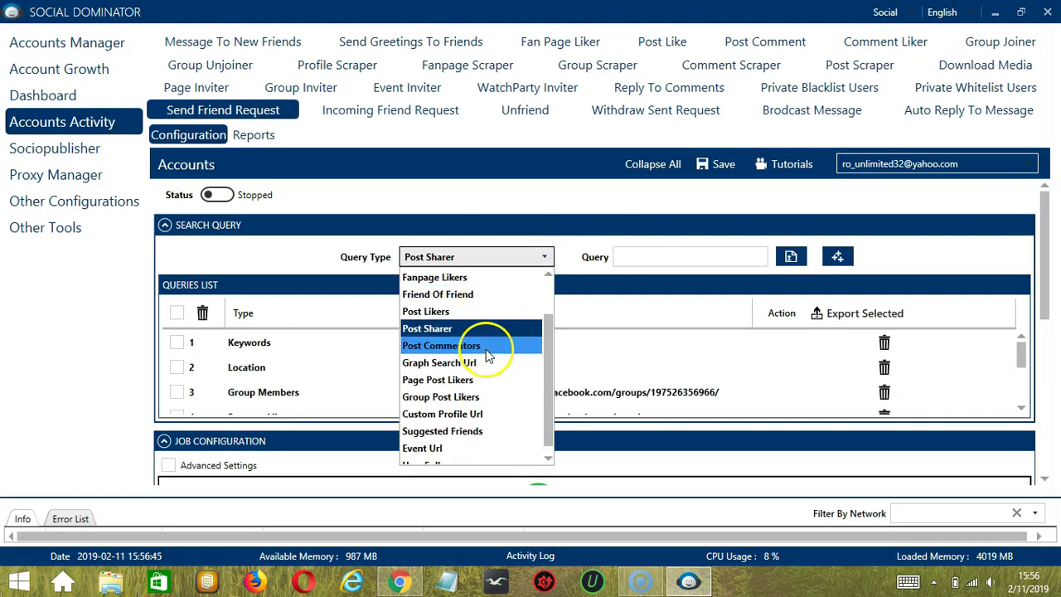
click(488, 348)
click(688, 262)
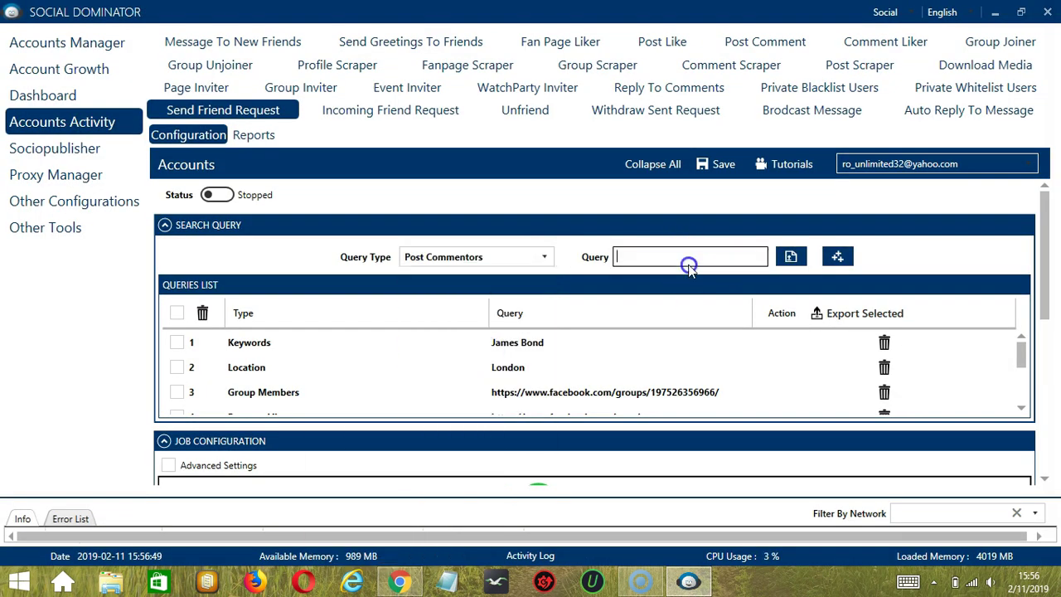
key(ctrl+v)
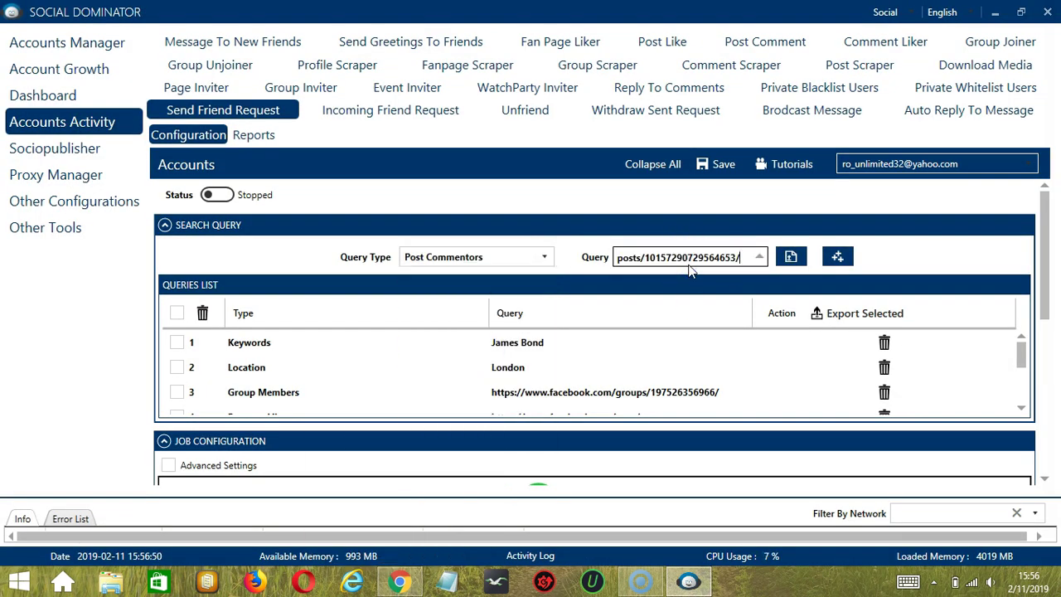
click(837, 256)
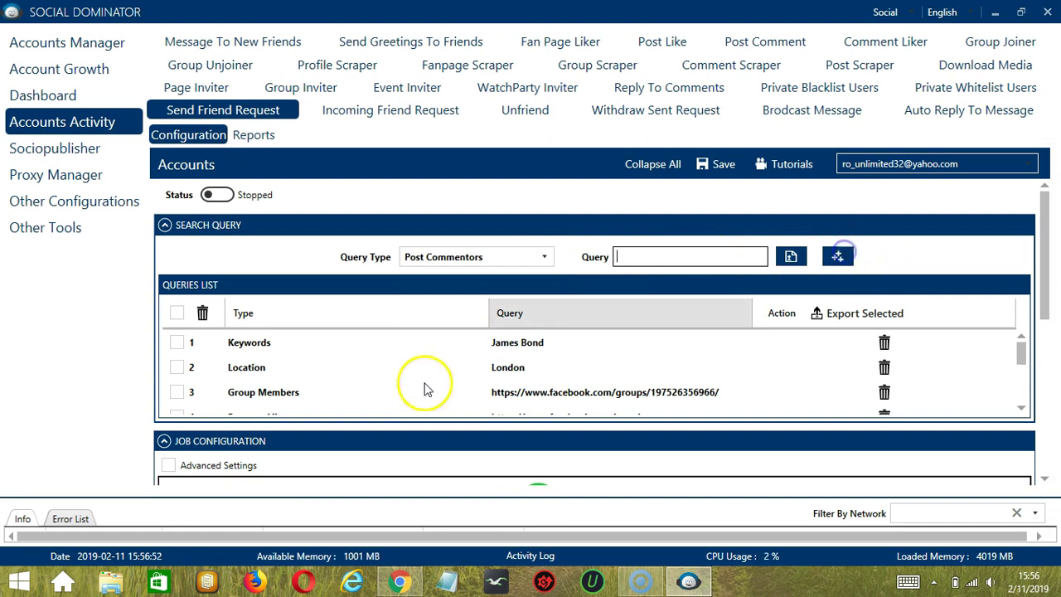
click(414, 578)
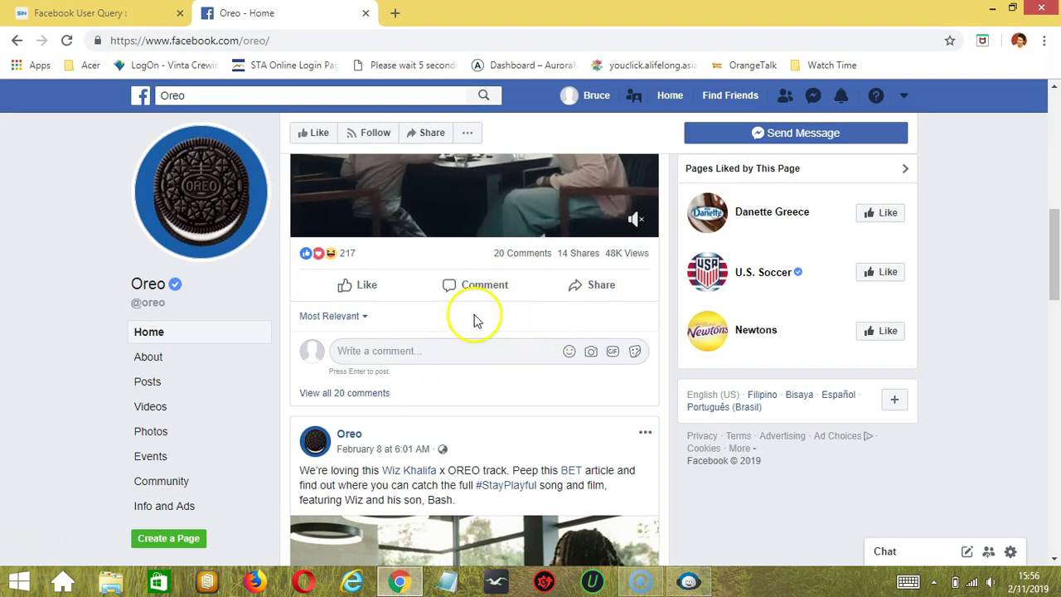
key(alt+Tab)
click(544, 256)
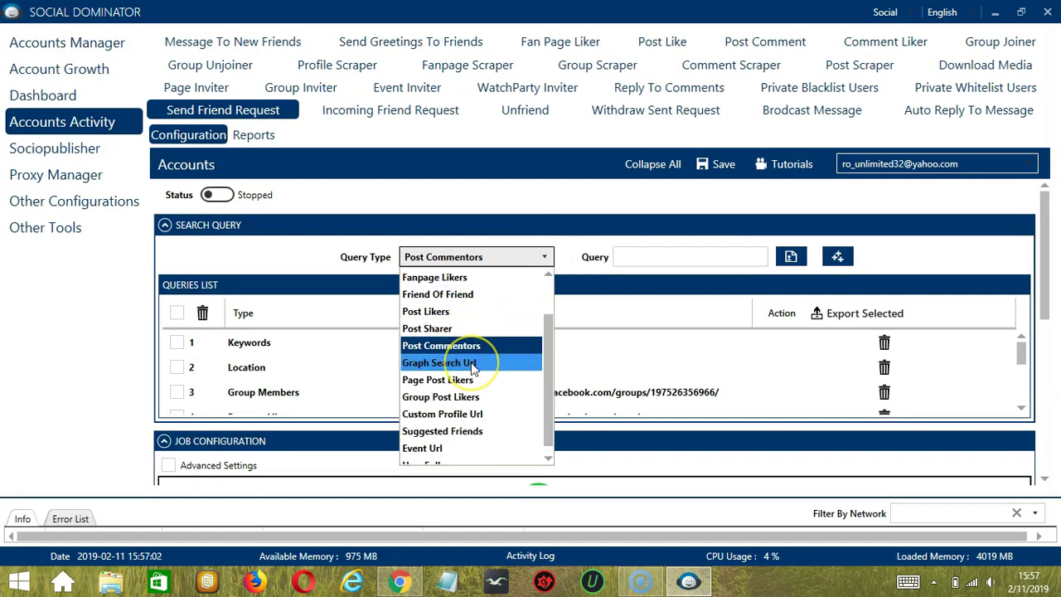
Set the query type to Graph Search Url and search Facebook for 'james bond'.
click(471, 365)
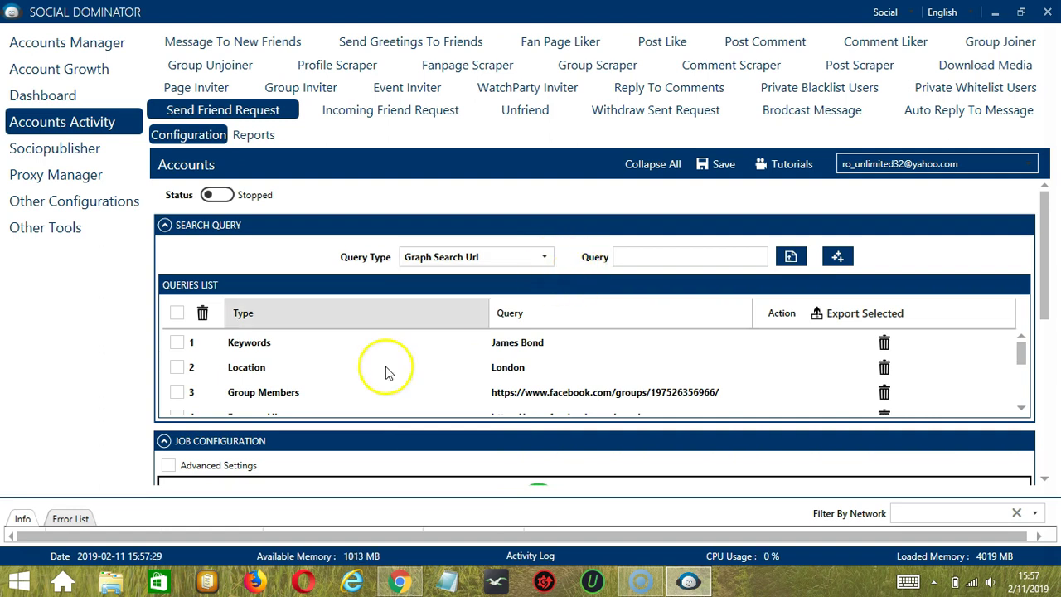
click(400, 582)
click(296, 100)
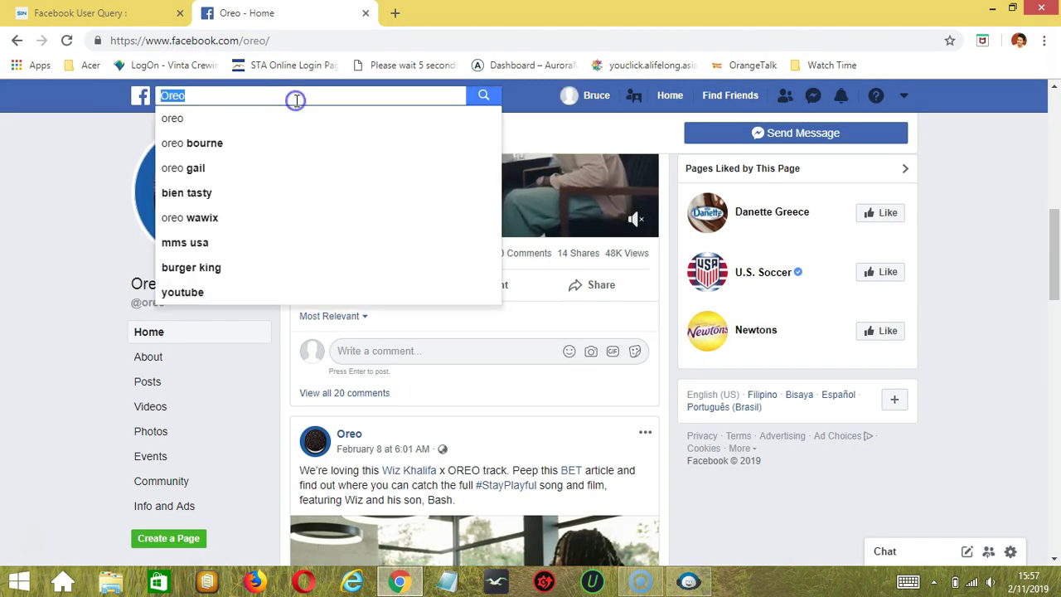
text(james bond)
click(483, 95)
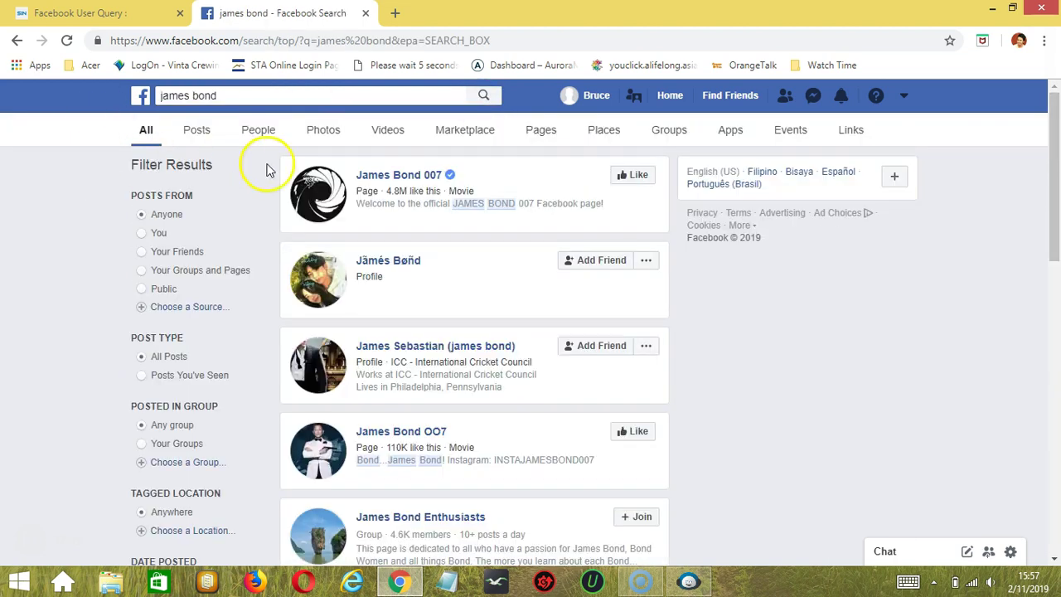
Filter the 'james bond' results to People and add that search URL as a query.
click(258, 131)
click(332, 40)
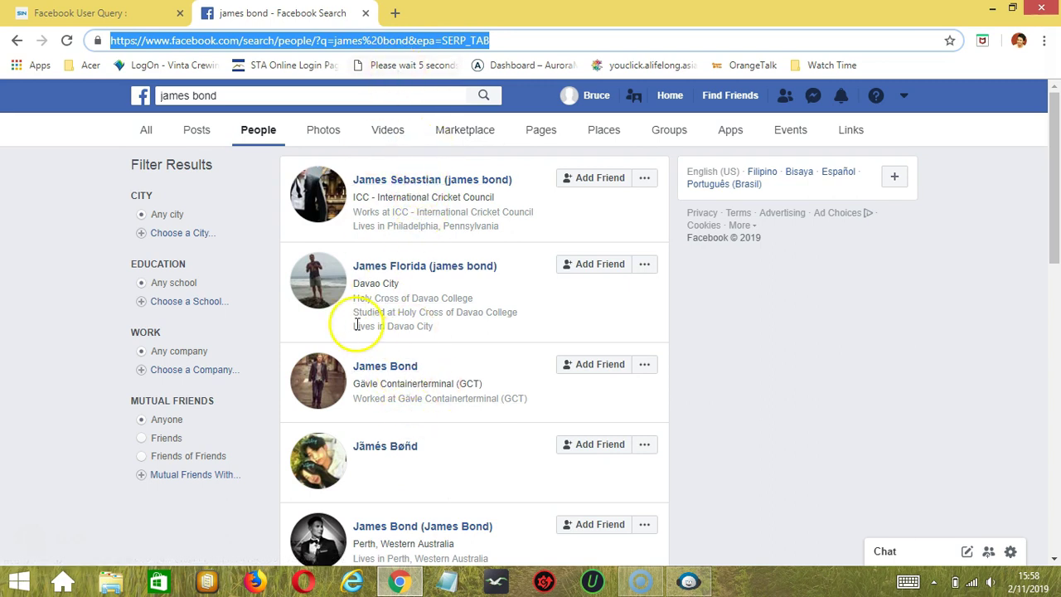
click(688, 581)
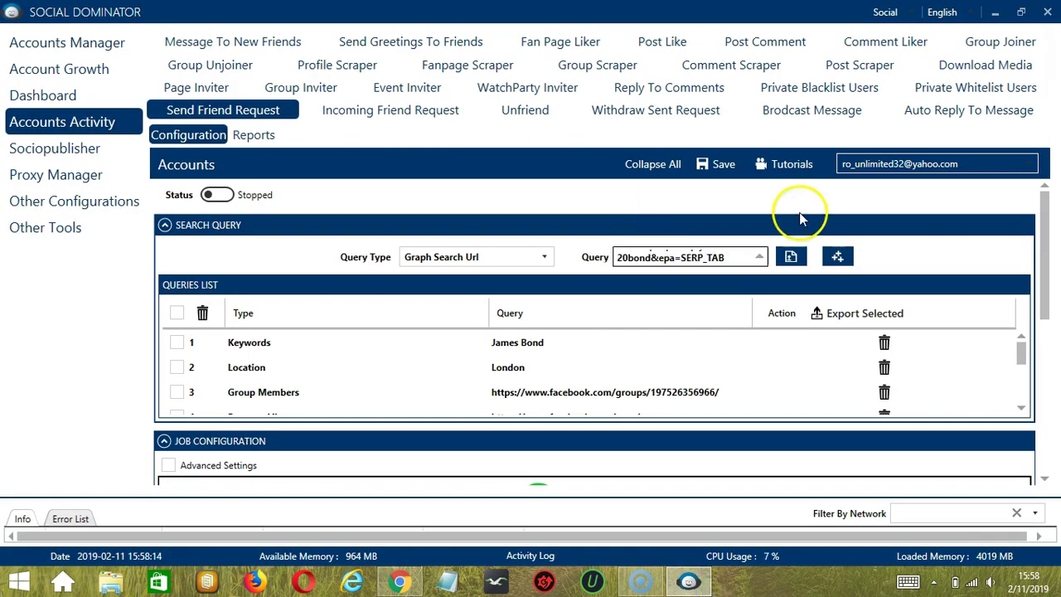
click(837, 257)
click(543, 257)
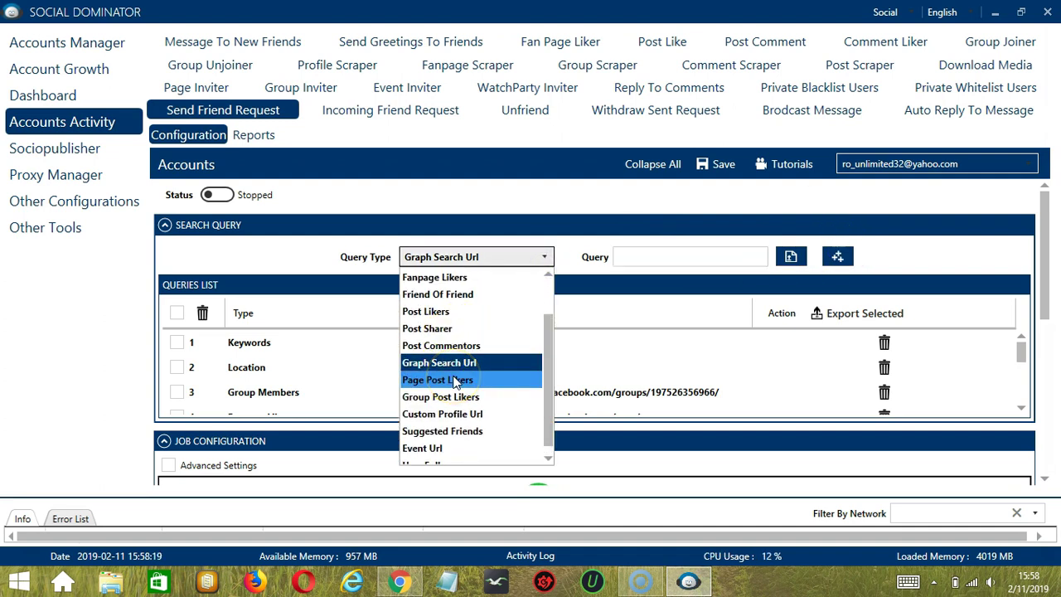
Add the Oreo page address, ending in 'oreo/', as a Page Post Likers query.
click(455, 380)
click(618, 259)
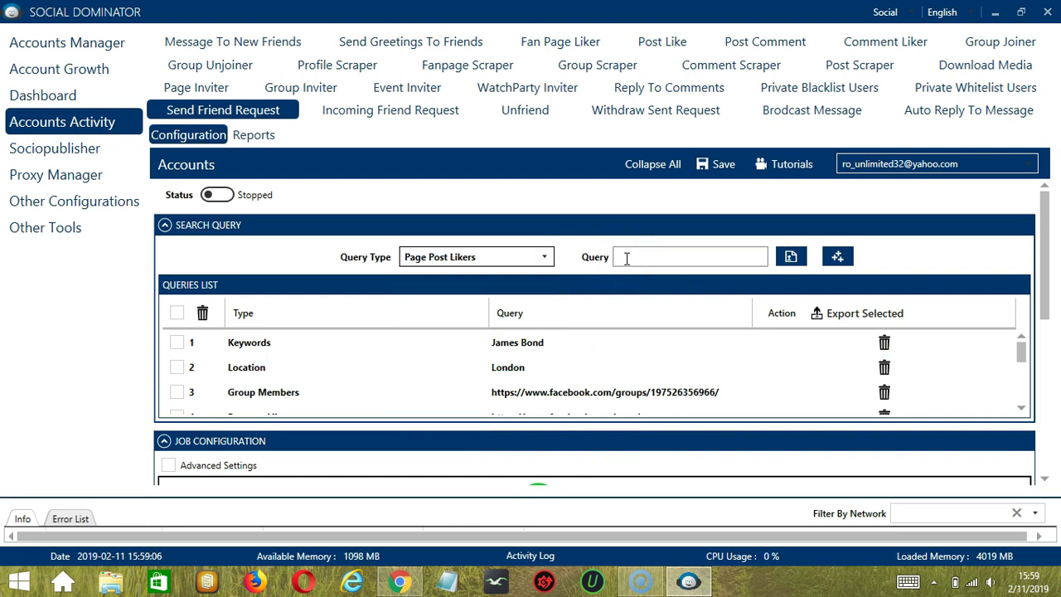
click(400, 582)
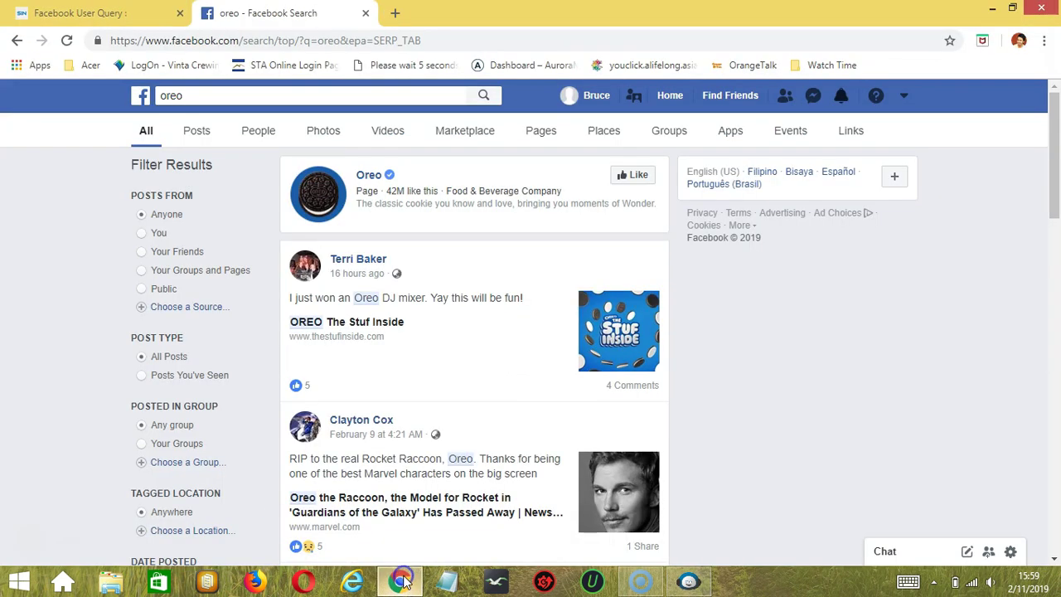
click(370, 176)
click(157, 41)
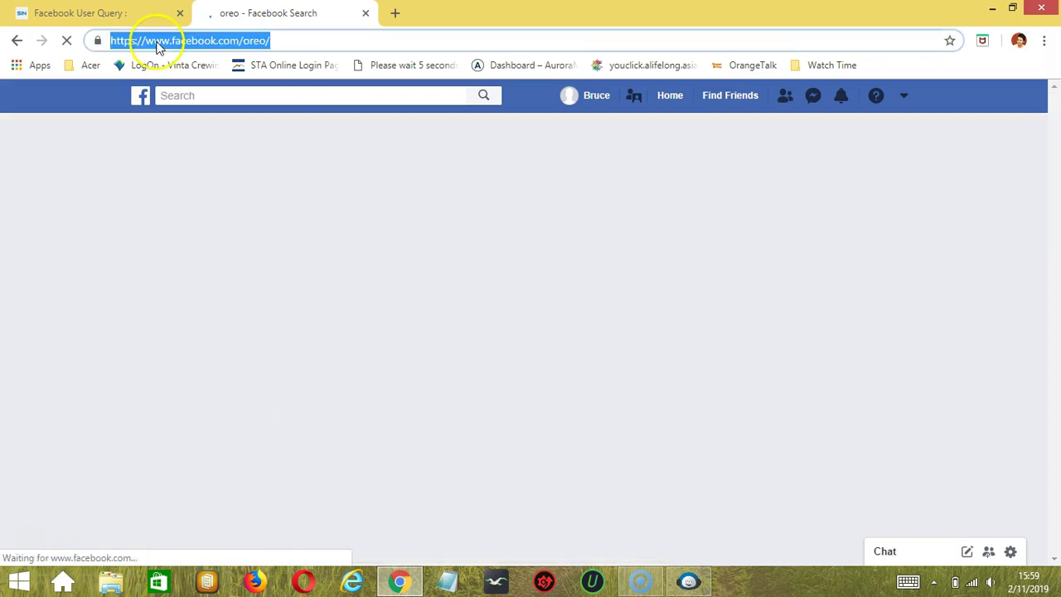
click(709, 581)
click(688, 256)
text(oreo/)
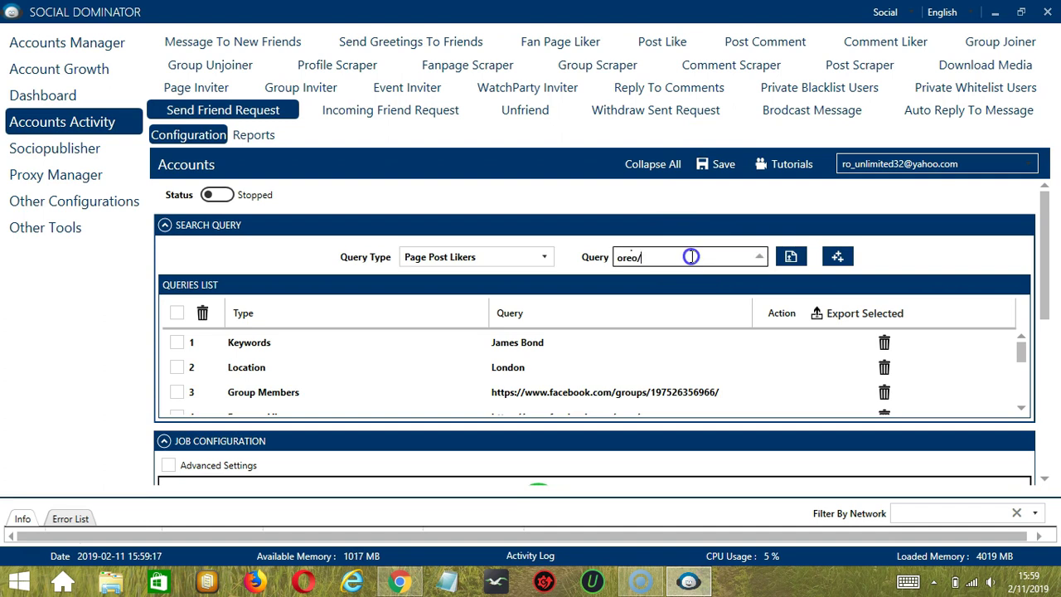
click(837, 264)
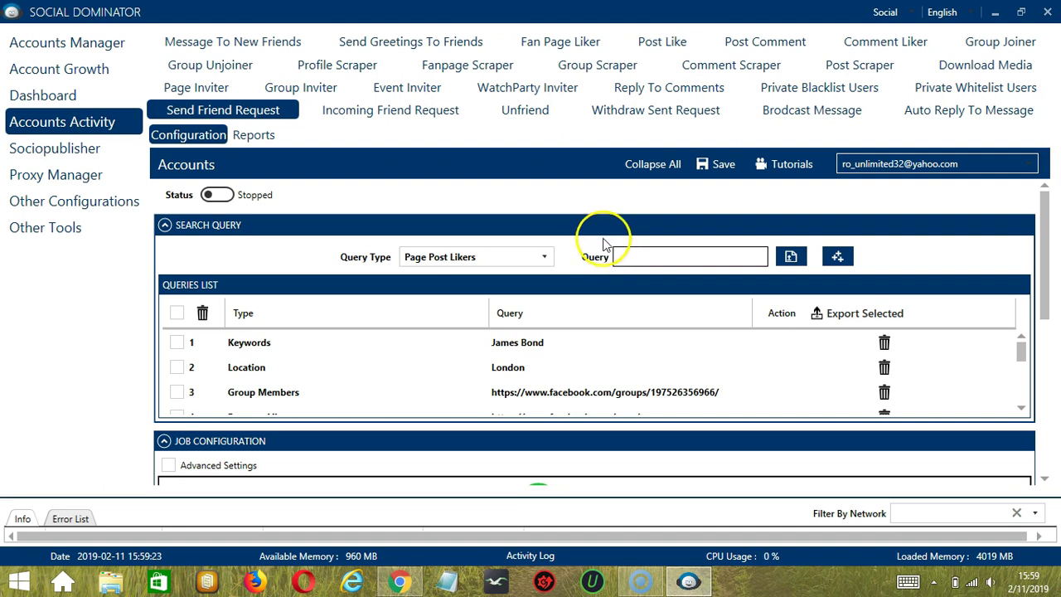
Copy the How To Draw Manga group URL and add it as a Group Post Likers query.
click(545, 258)
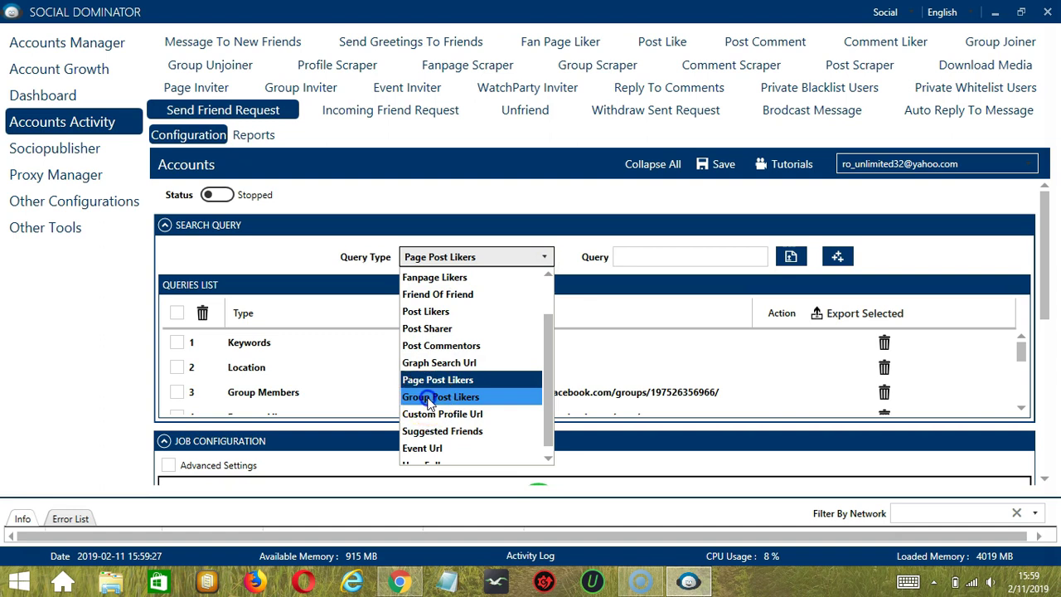
click(429, 399)
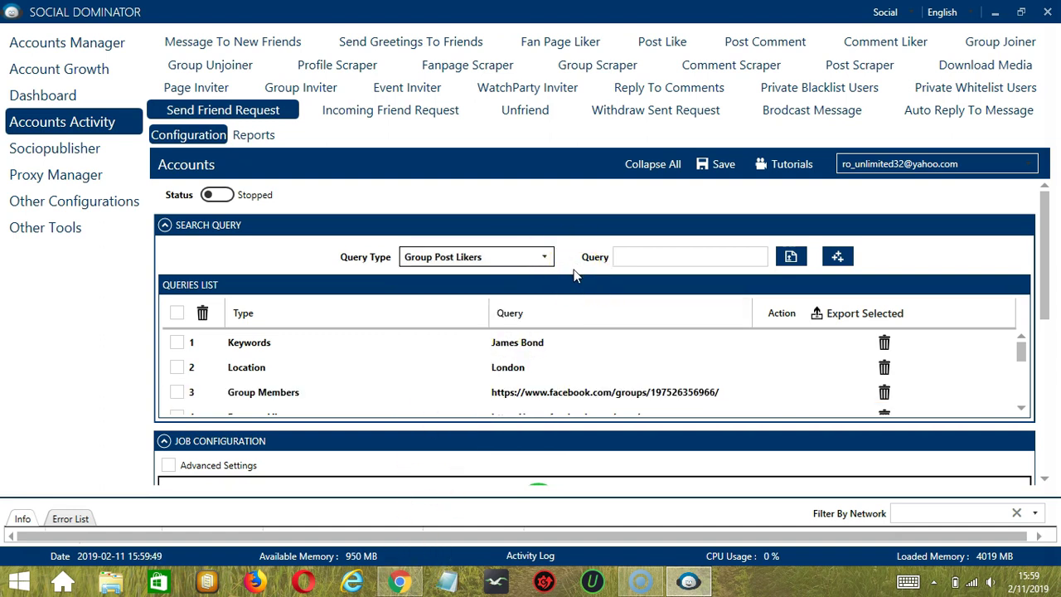
mouse_move(400, 581)
click(400, 490)
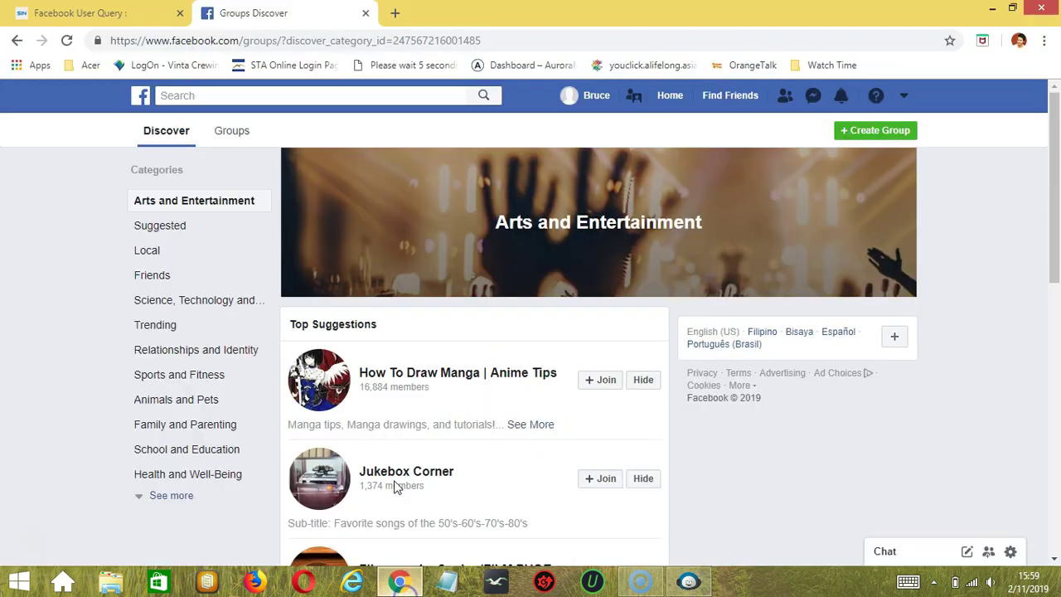
click(437, 373)
click(352, 43)
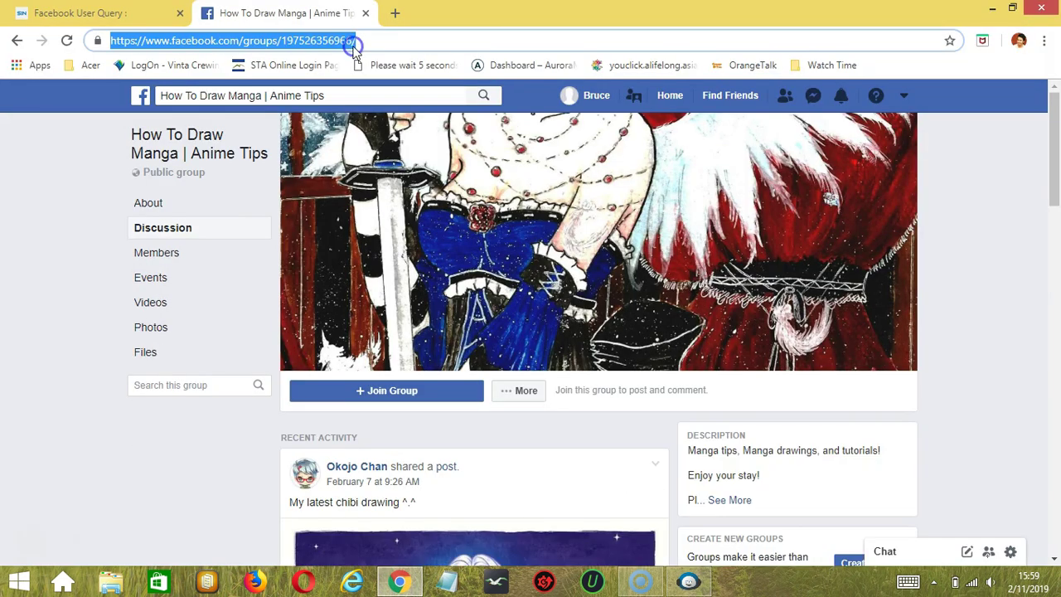
key(alt+Tab)
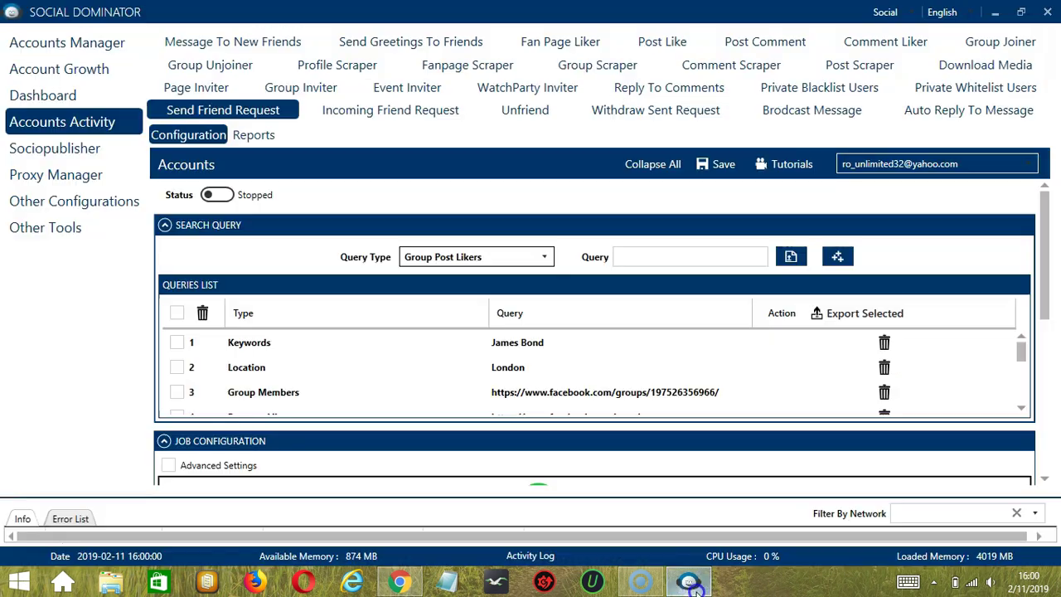
click(648, 256)
key(ctrl+v)
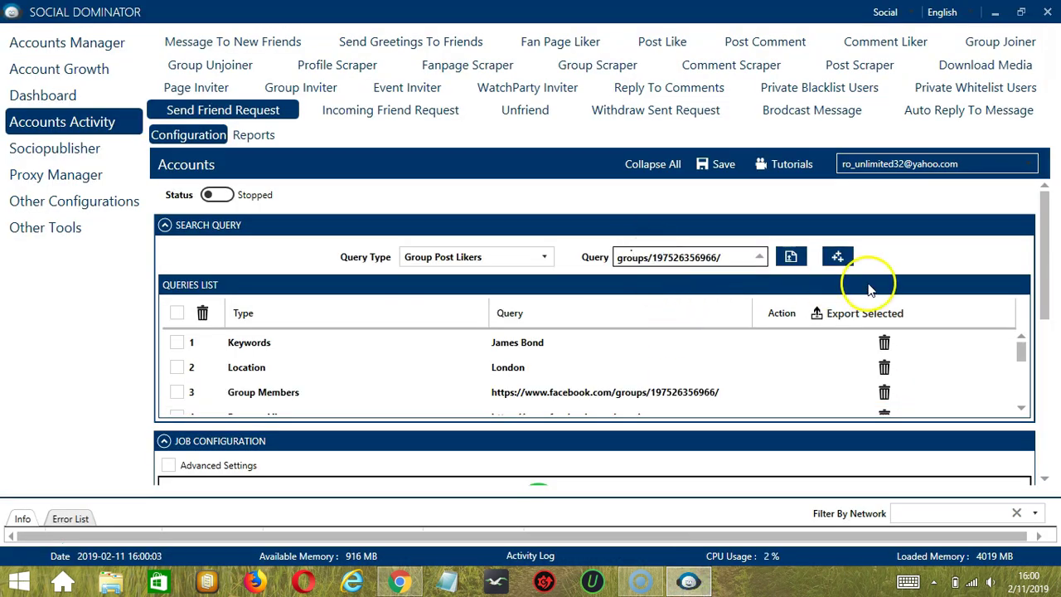
click(837, 258)
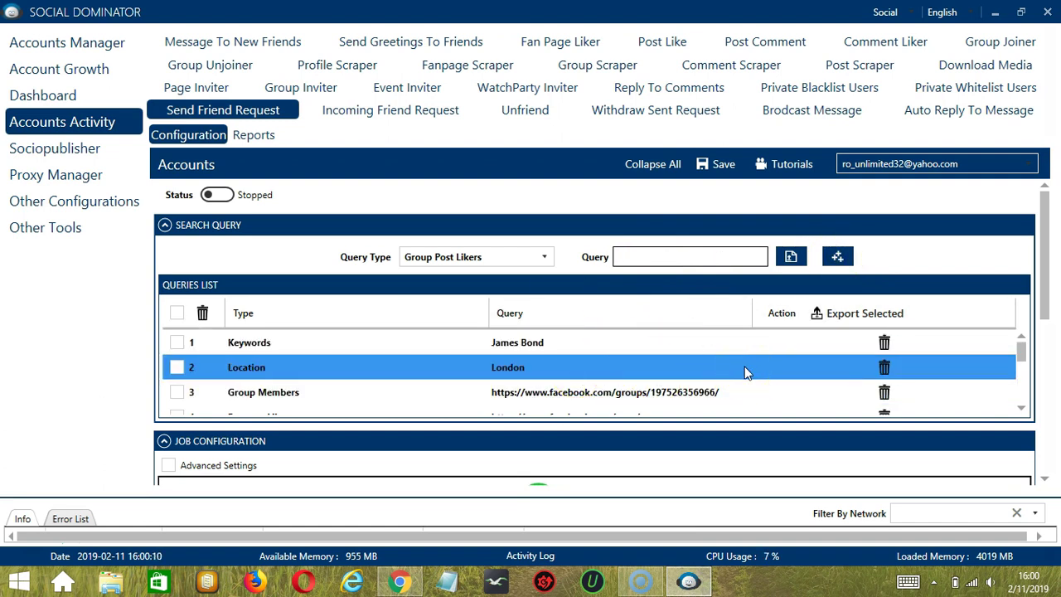
Add the first James Bond people result's profile URL as a Custom Profile Url query.
click(546, 257)
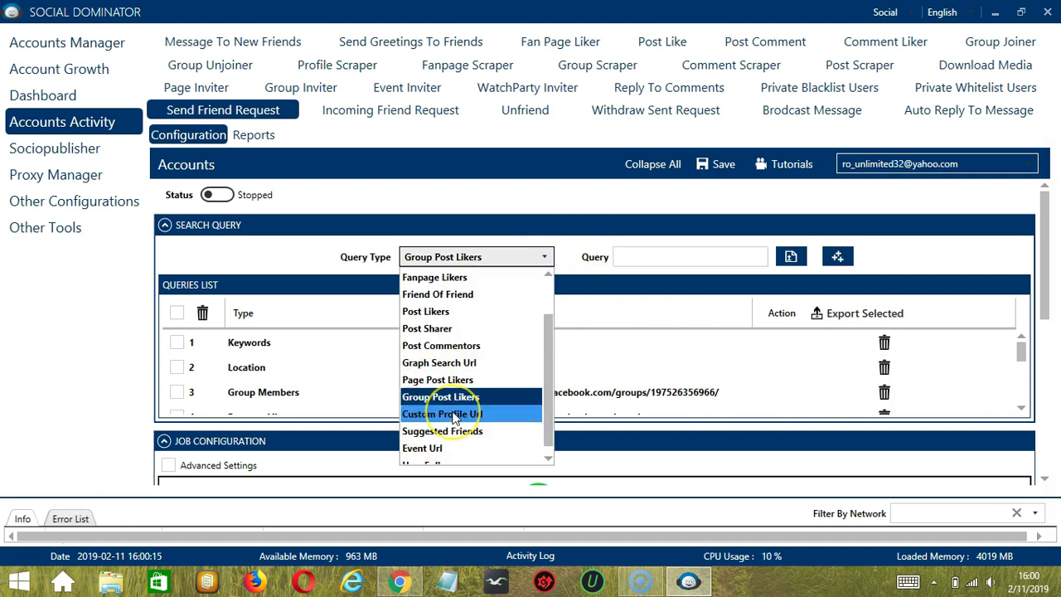
click(454, 415)
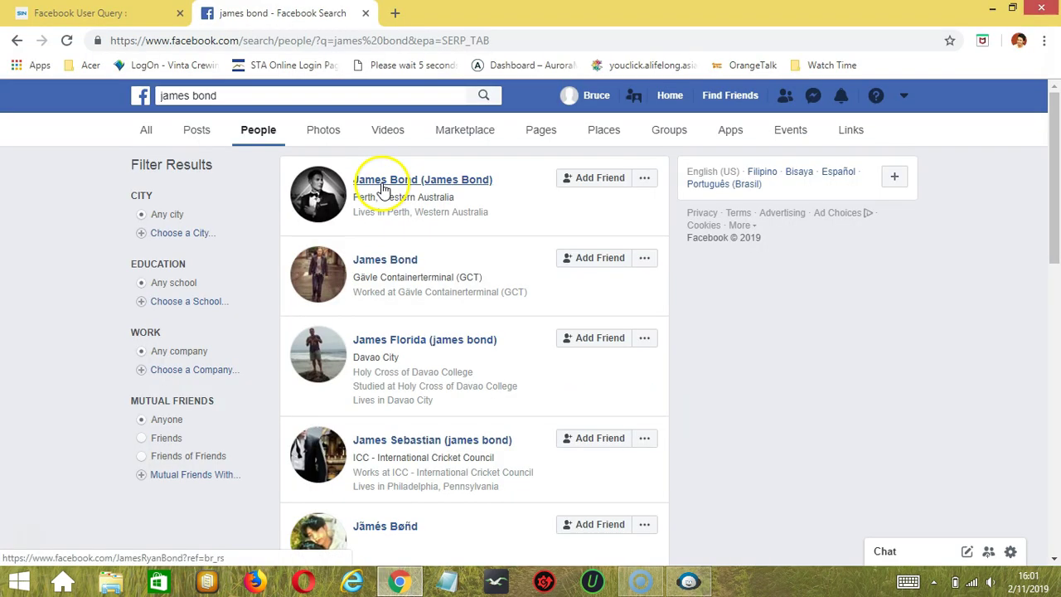
click(382, 187)
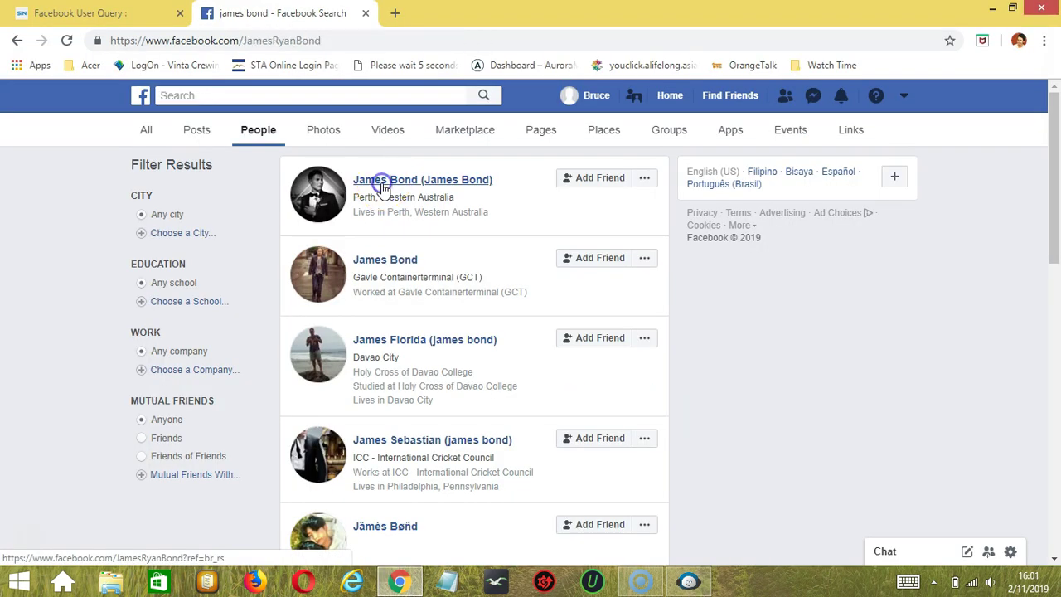
click(253, 42)
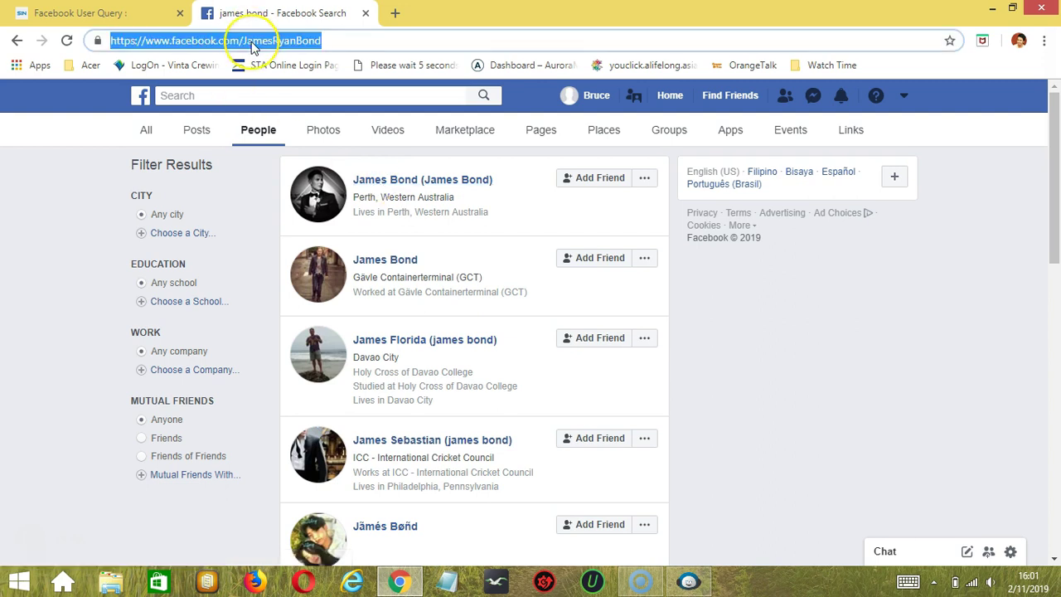
key(alt+Tab)
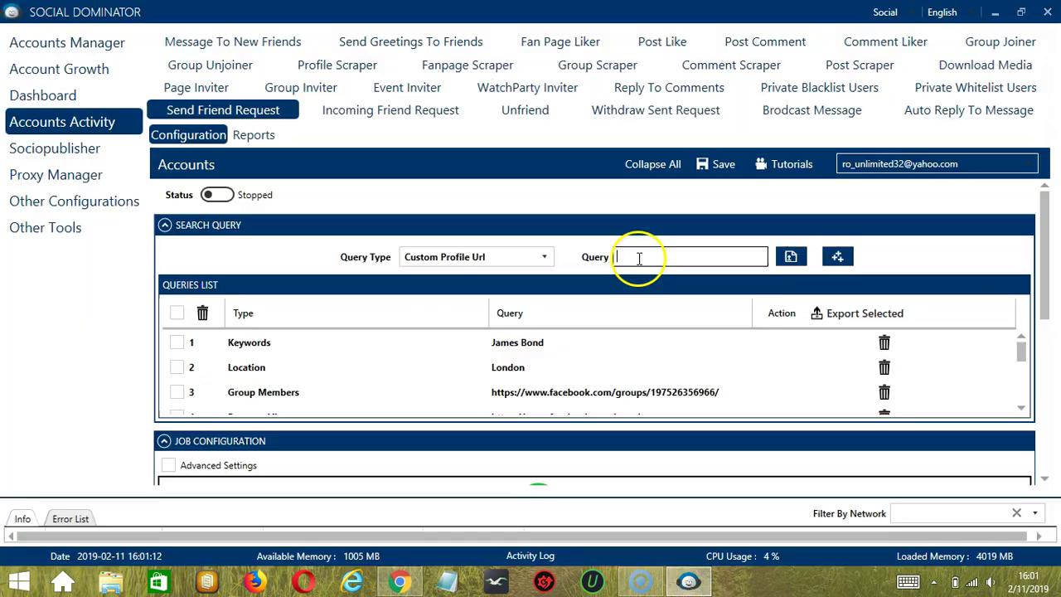
click(837, 257)
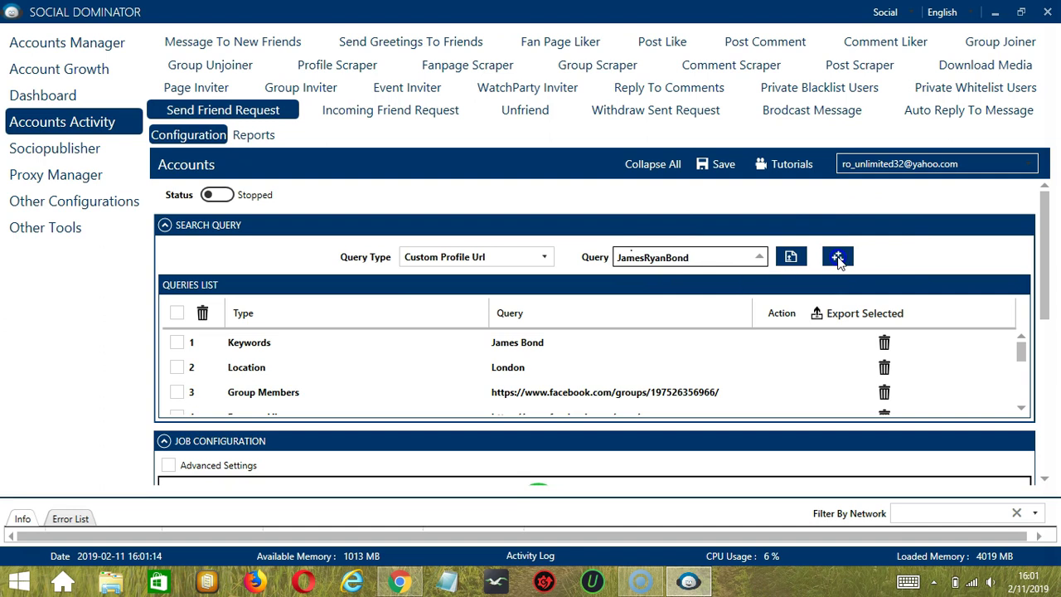
click(545, 257)
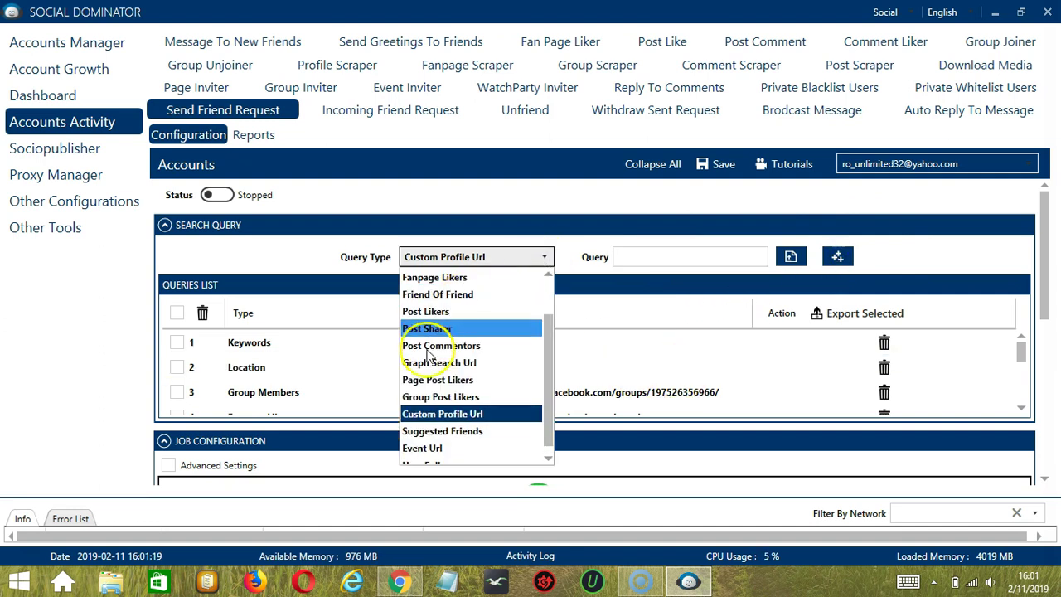
Add a Suggested Friends query with the value 'Friends' to the list.
click(440, 432)
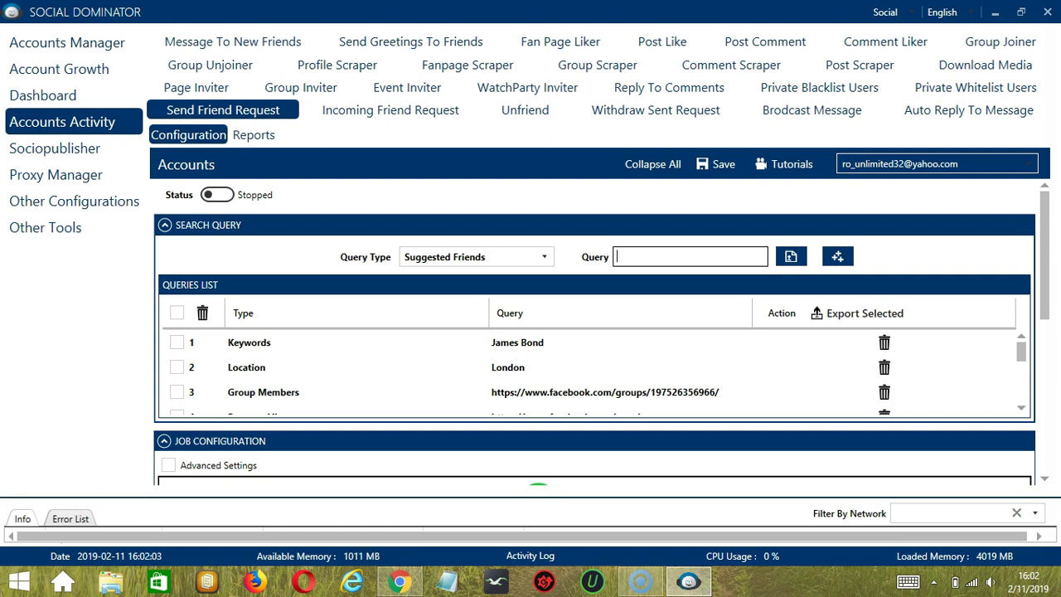
text(iends)
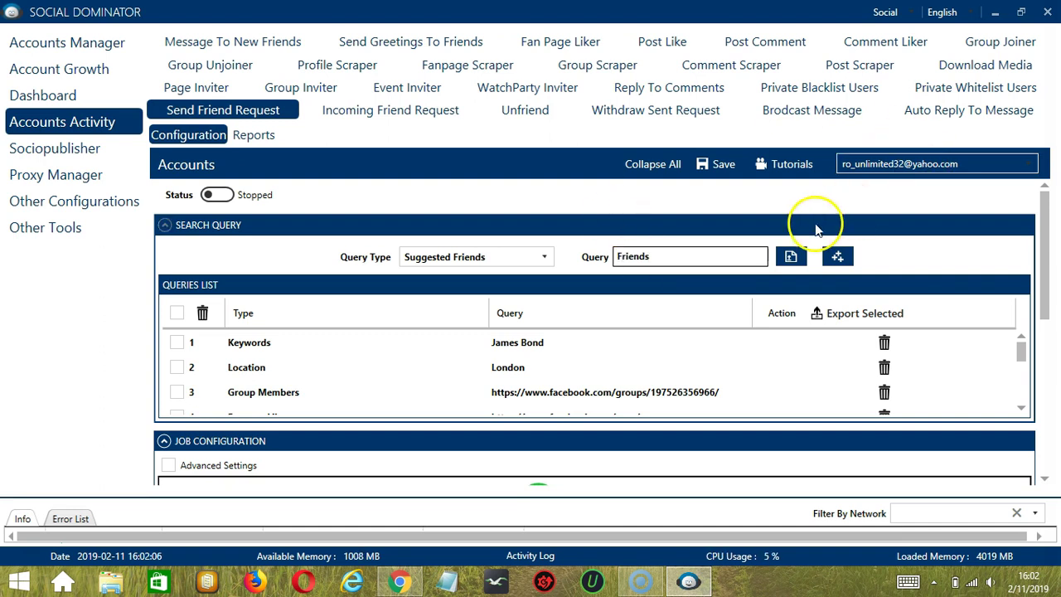
click(832, 261)
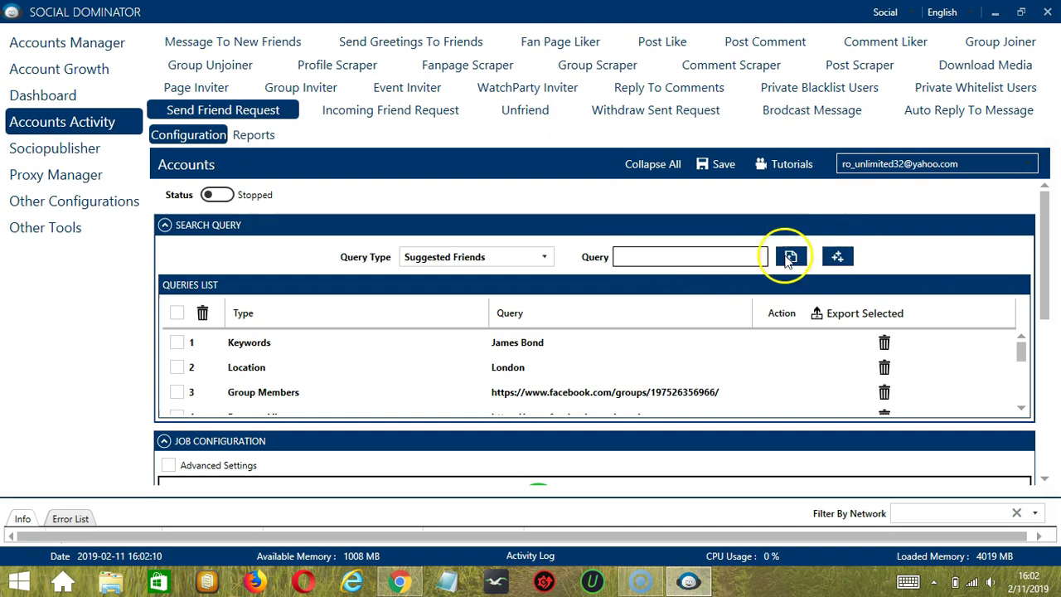
click(530, 257)
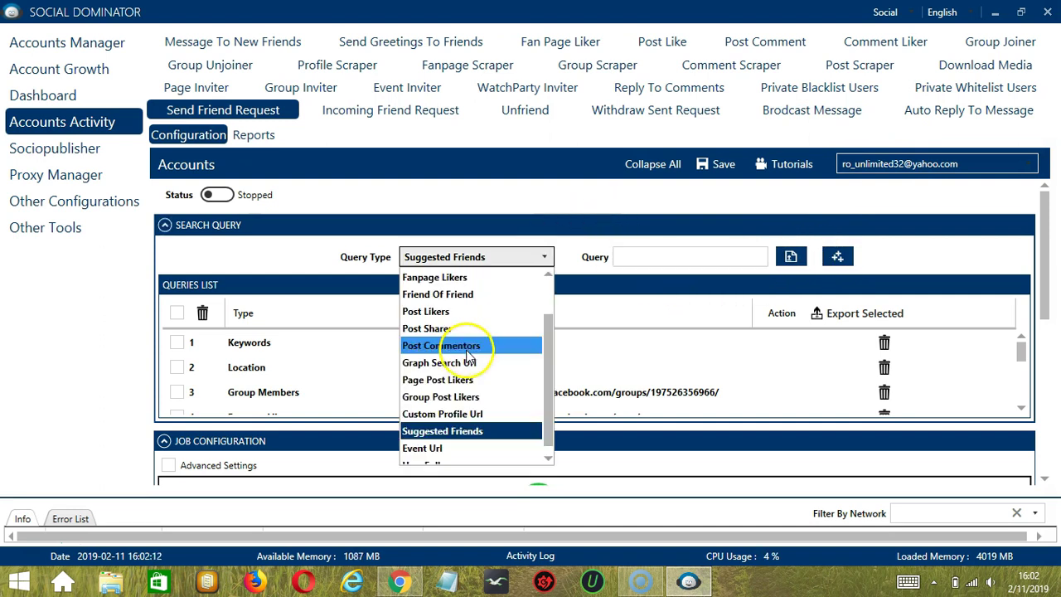
Copy the 'Recall paintball officially opens feb 15' event URL and add it as an Event Url query.
click(440, 450)
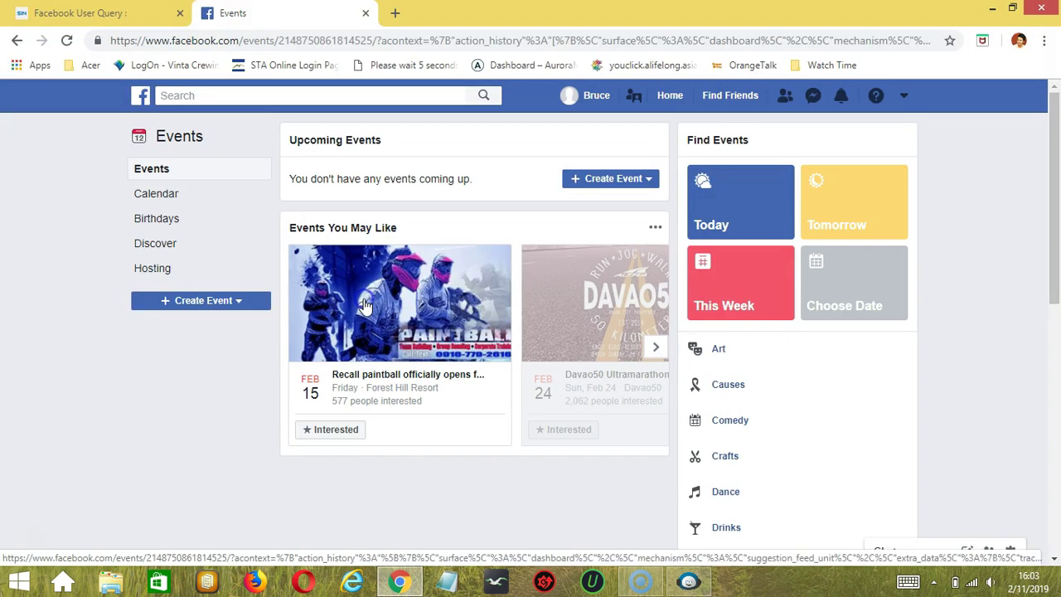
click(364, 306)
click(270, 42)
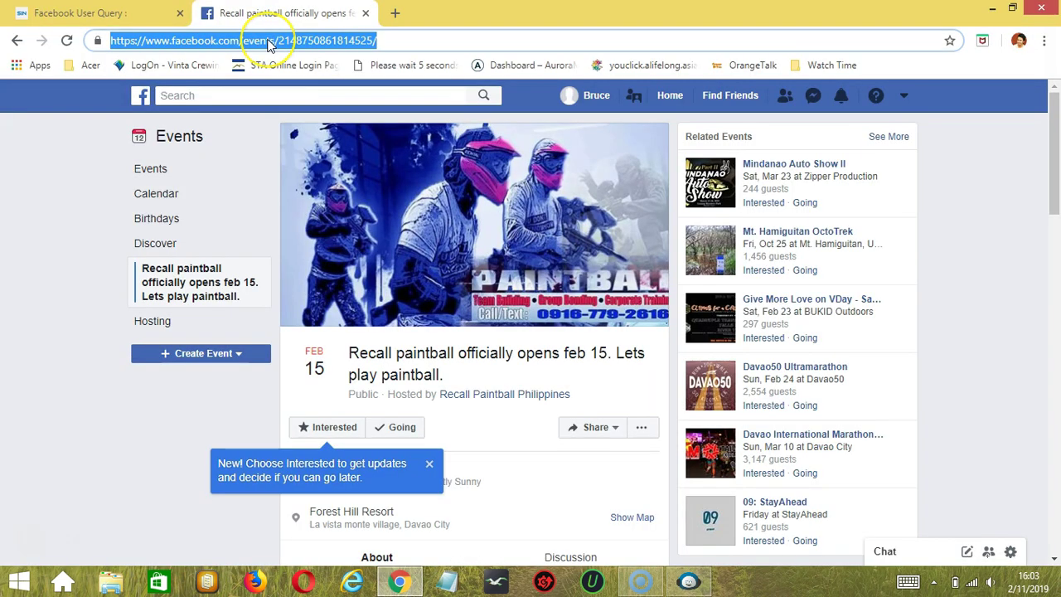
click(379, 237)
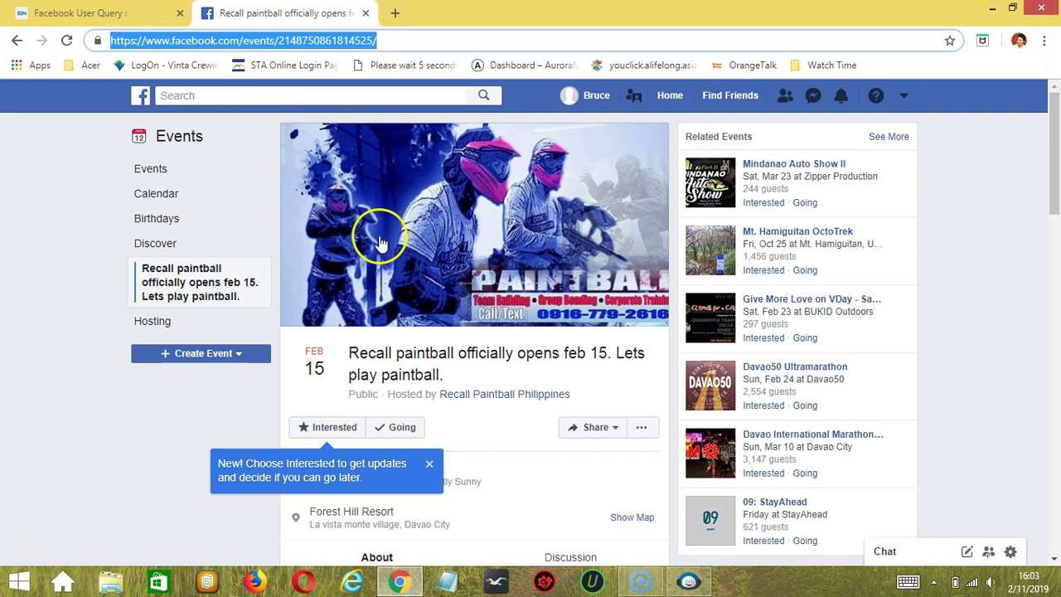
click(689, 581)
click(672, 261)
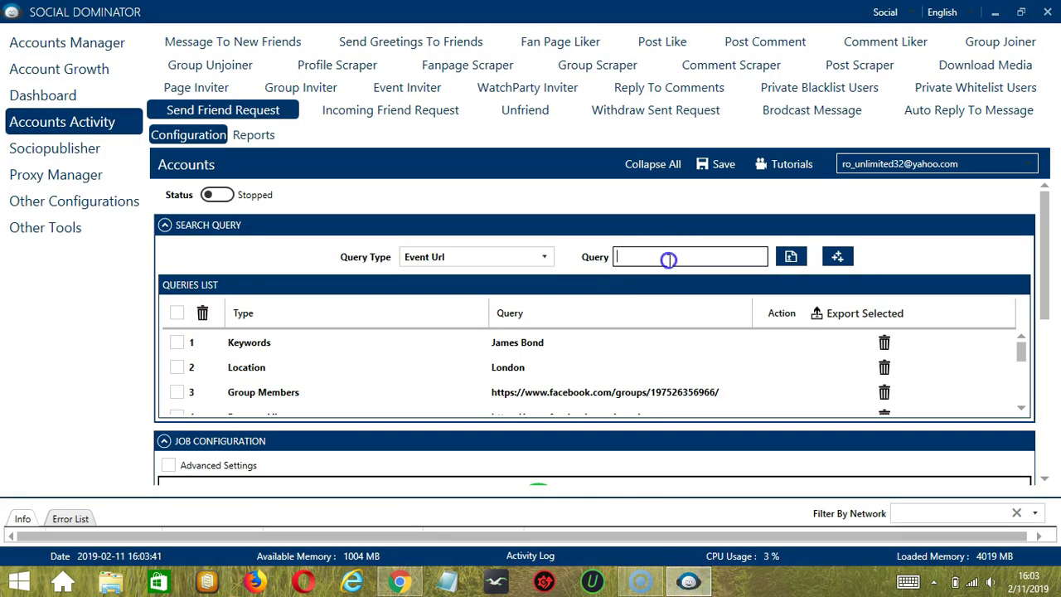
key(ctrl+v)
click(837, 258)
click(497, 257)
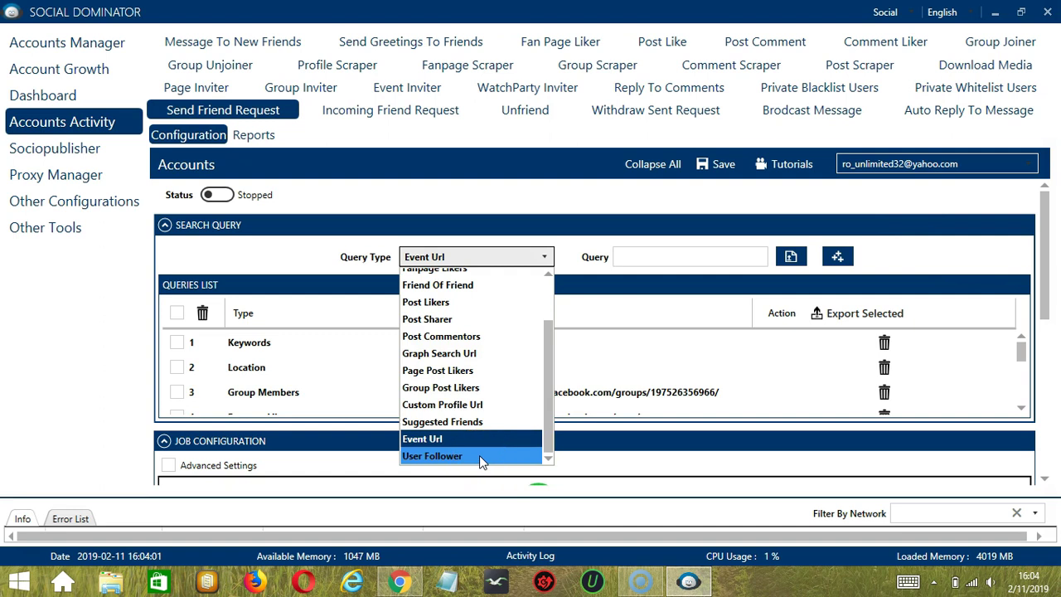
Choose User Follower as the query type and place the caret in the empty Query box.
click(479, 455)
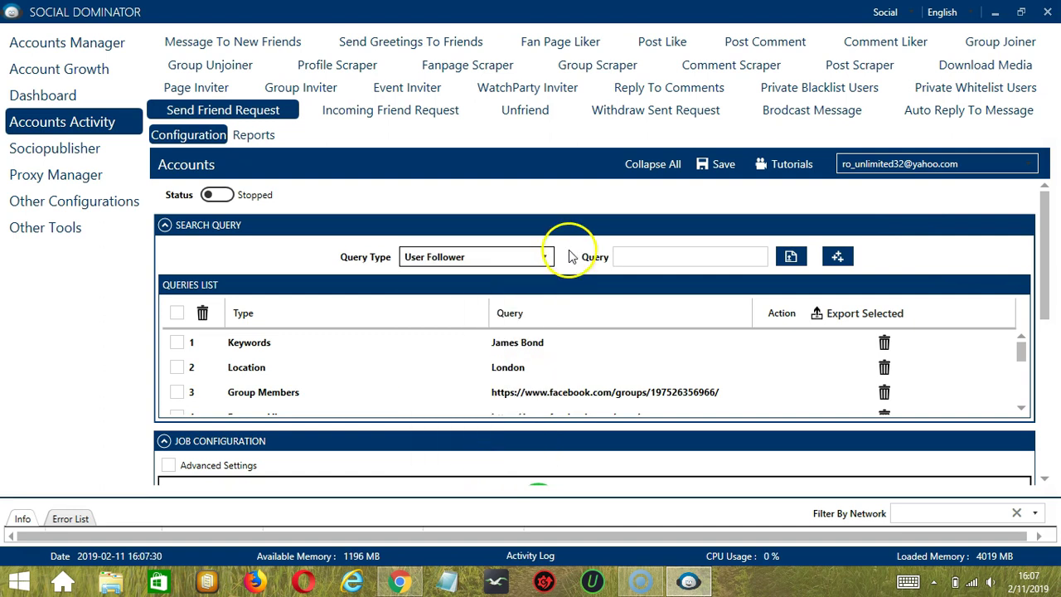
click(656, 258)
click(656, 258)
click(700, 260)
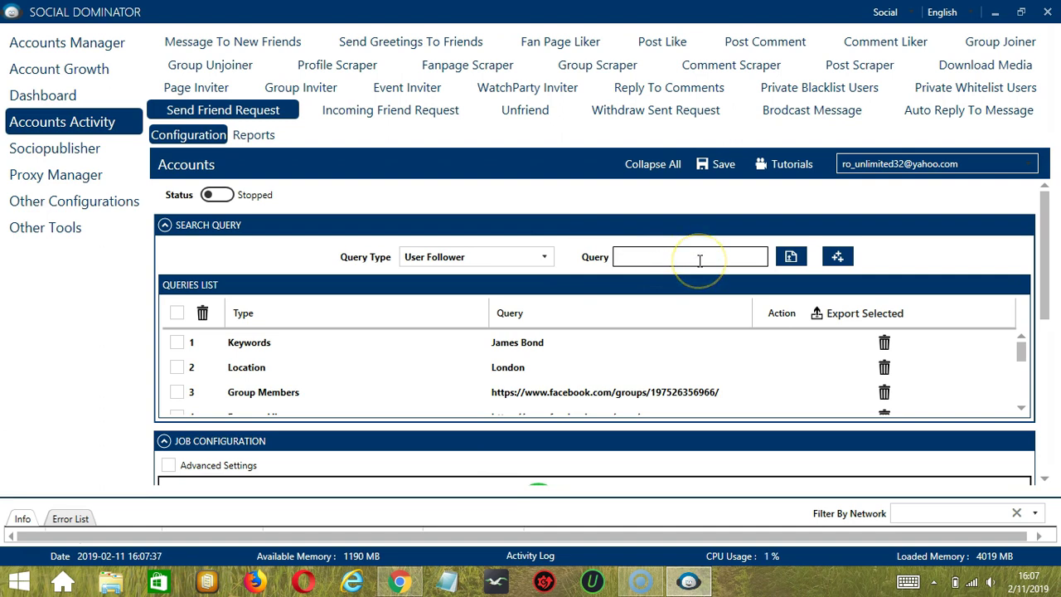
click(871, 258)
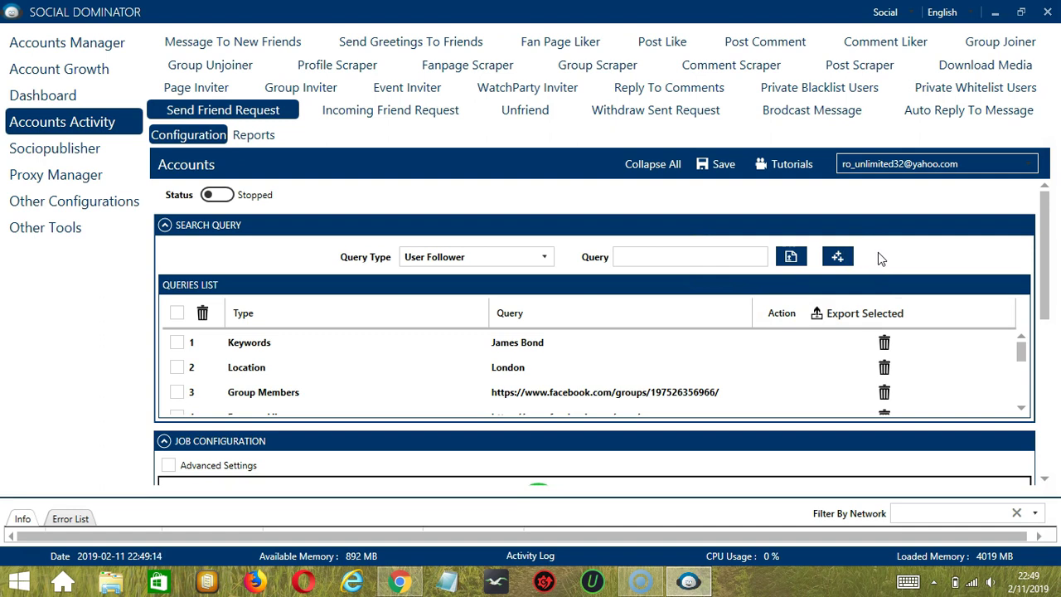
Select the Keywords 'James Bond' row in the Queries List and try deleting it.
click(886, 343)
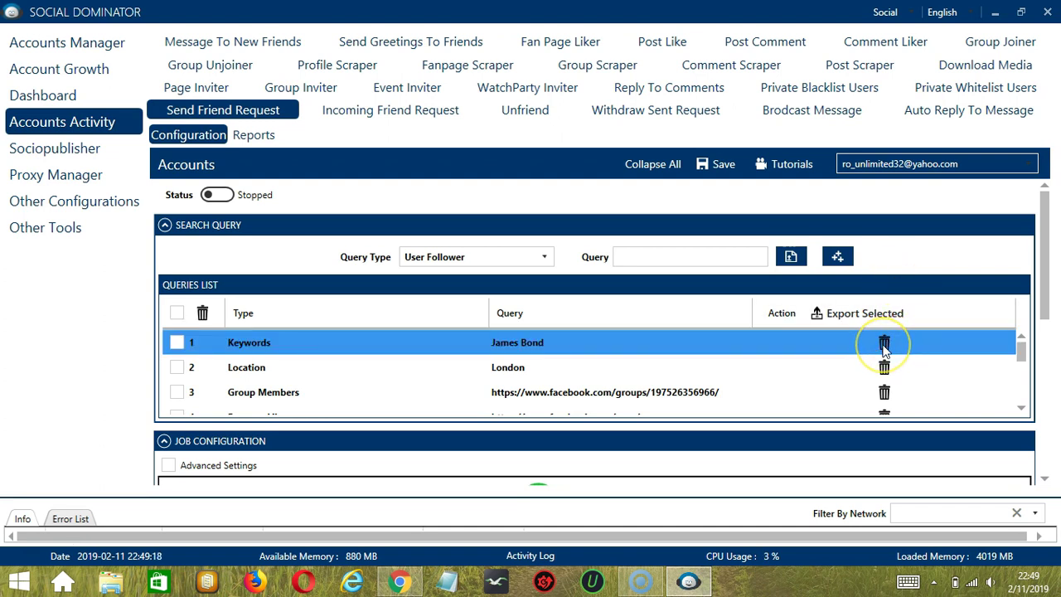
click(885, 345)
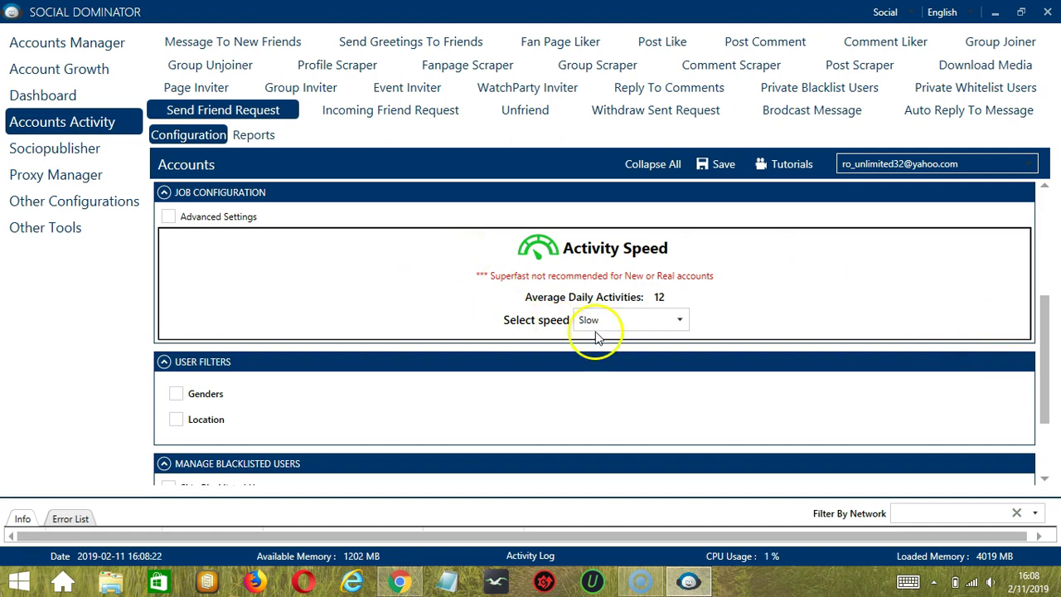
Step the activity speed up through Medium and Fast to Superfast, giving 83 average daily activities.
click(680, 321)
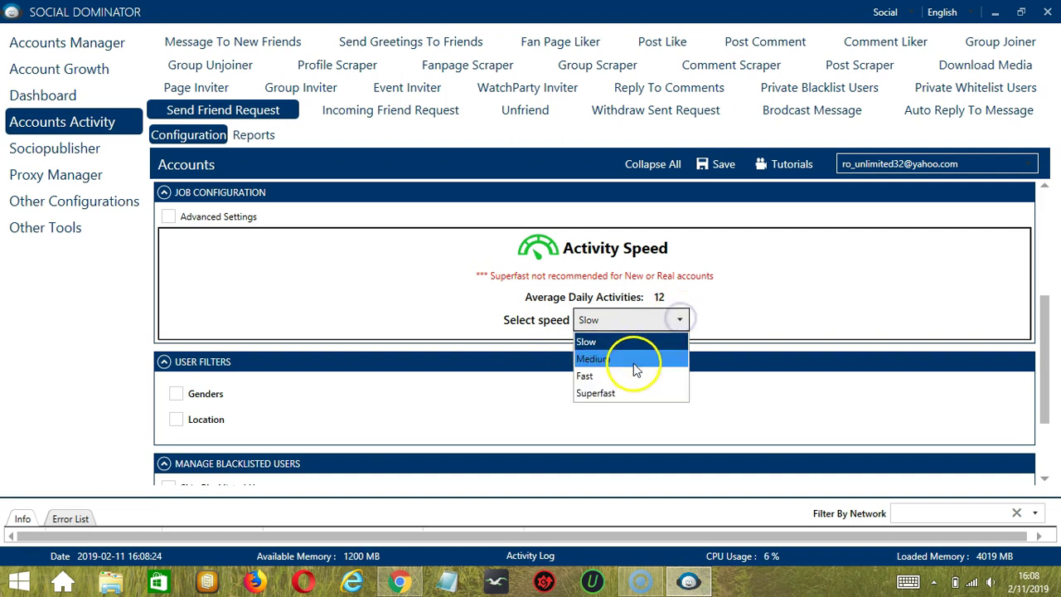
click(635, 358)
click(680, 320)
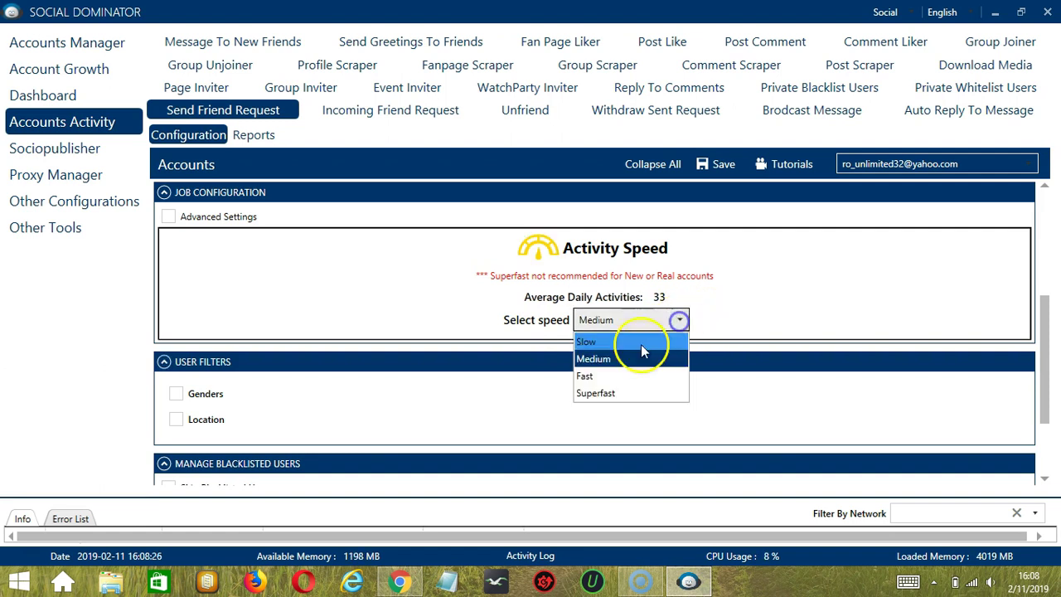
click(610, 375)
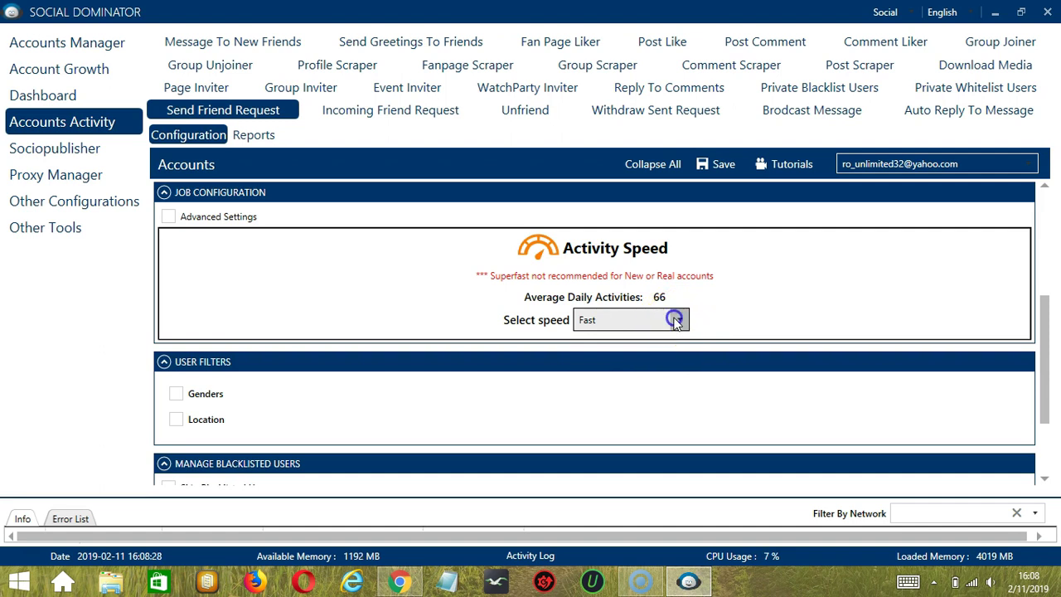
click(678, 320)
click(601, 395)
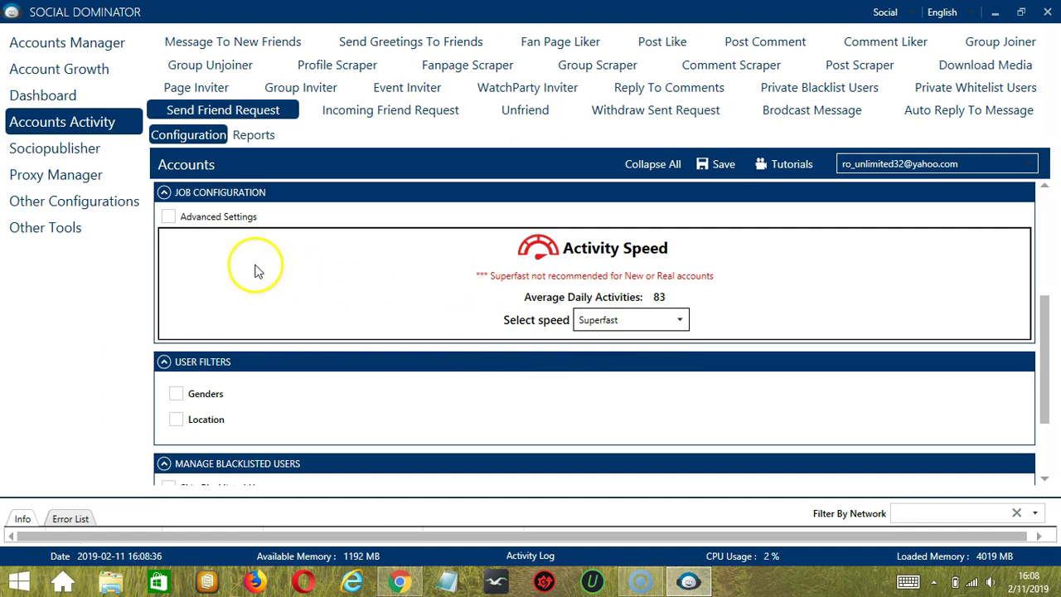
Turn on Advanced Settings with 67–100 daily requests and tick Increase Each Day With.
click(169, 218)
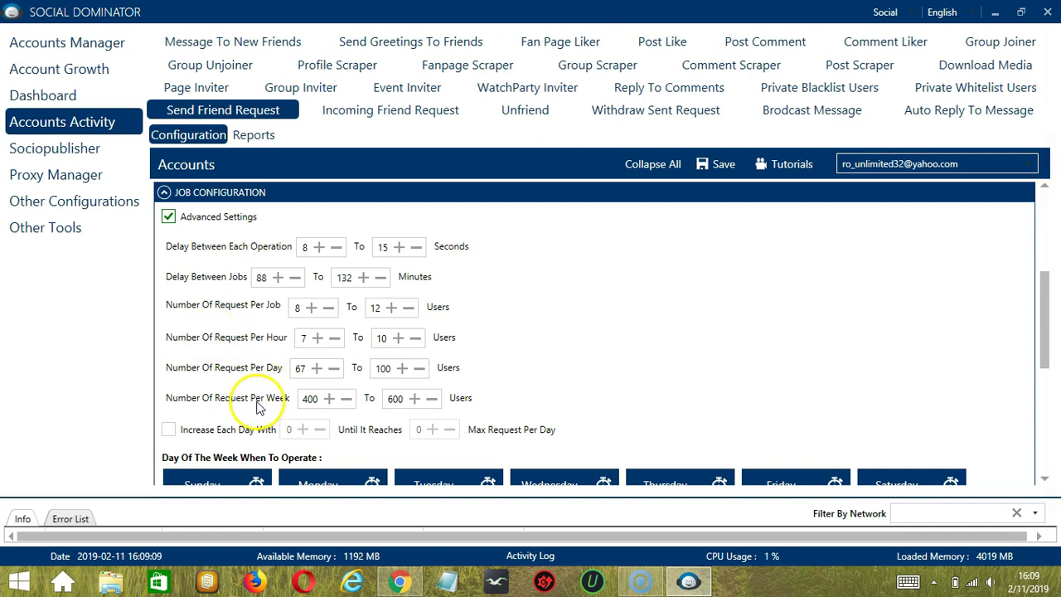
click(169, 430)
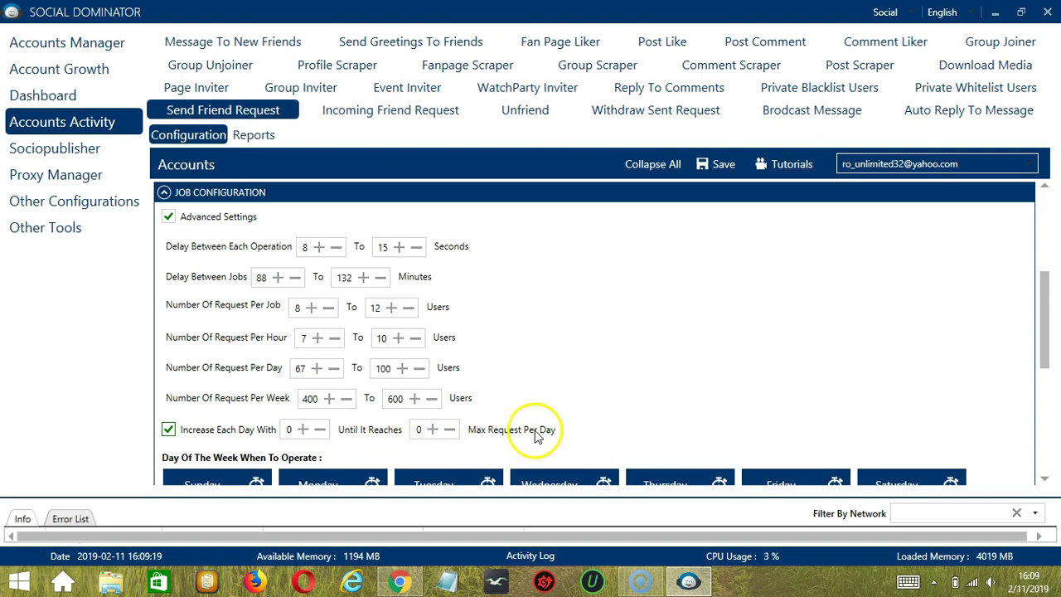
scroll(490, 265, down, 3)
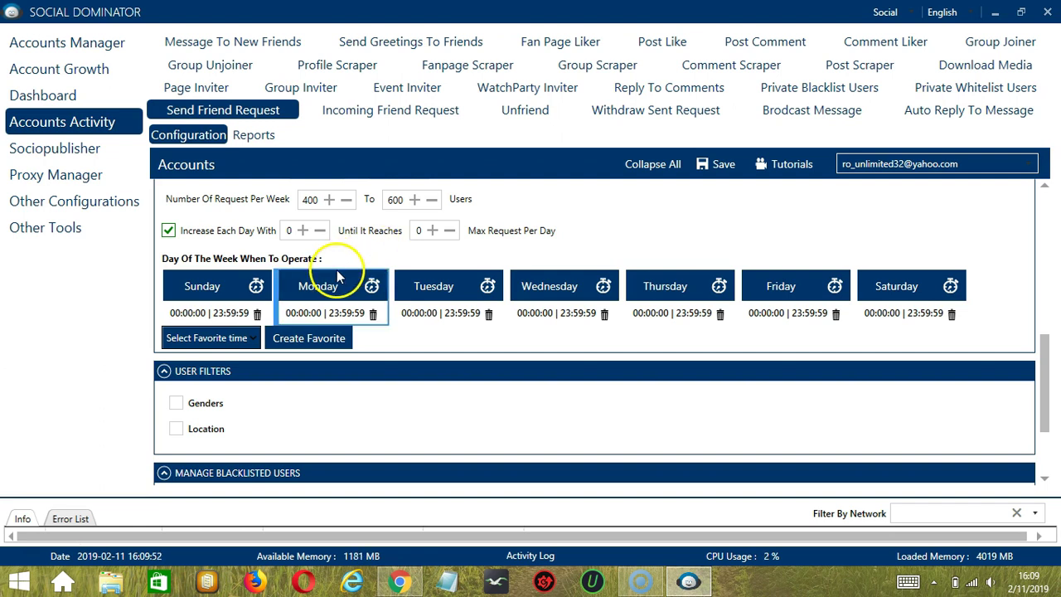
Replace Monday's full-day interval with a 00:00:00–01:59:59 interval.
click(367, 309)
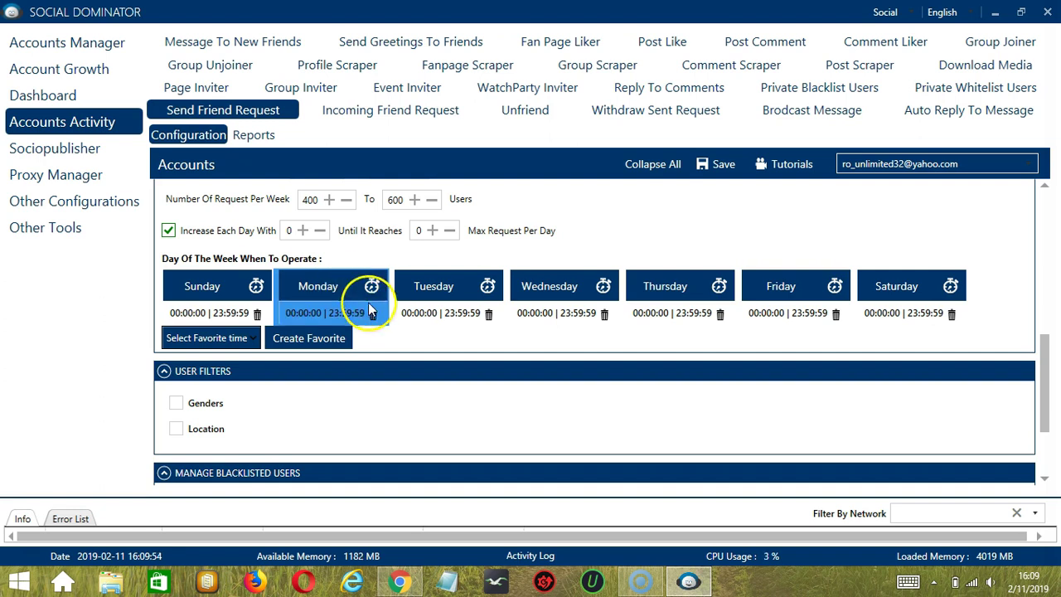
click(374, 314)
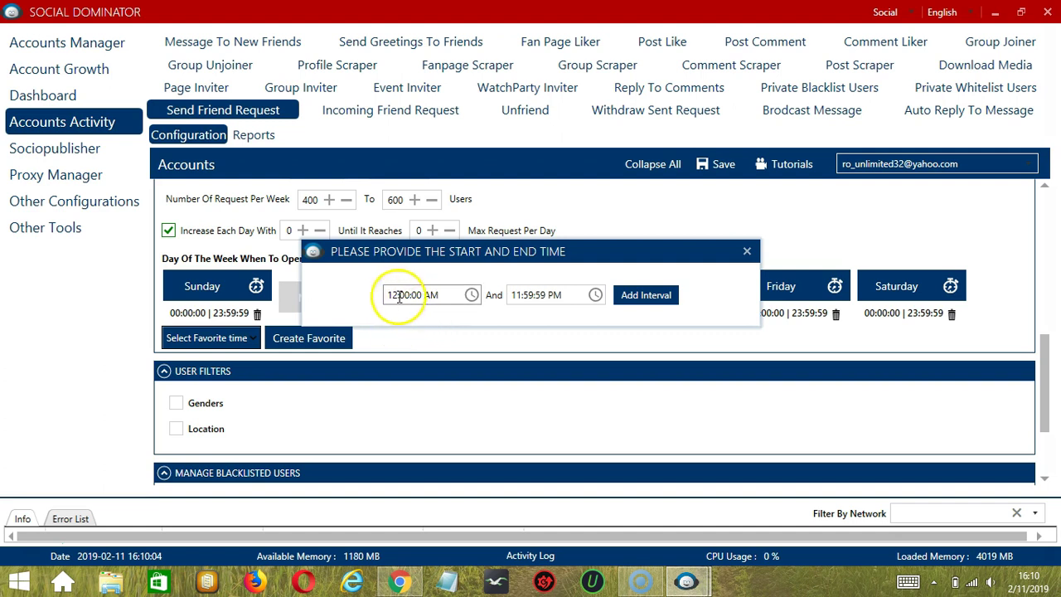
double_click(514, 295)
text(1)
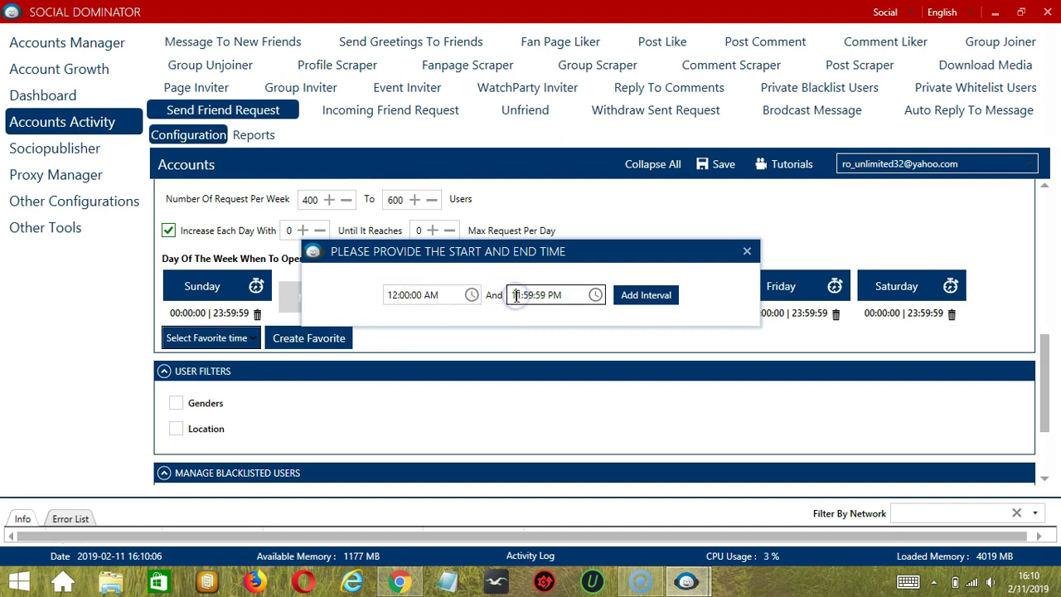
double_click(548, 294)
text(A)
click(650, 299)
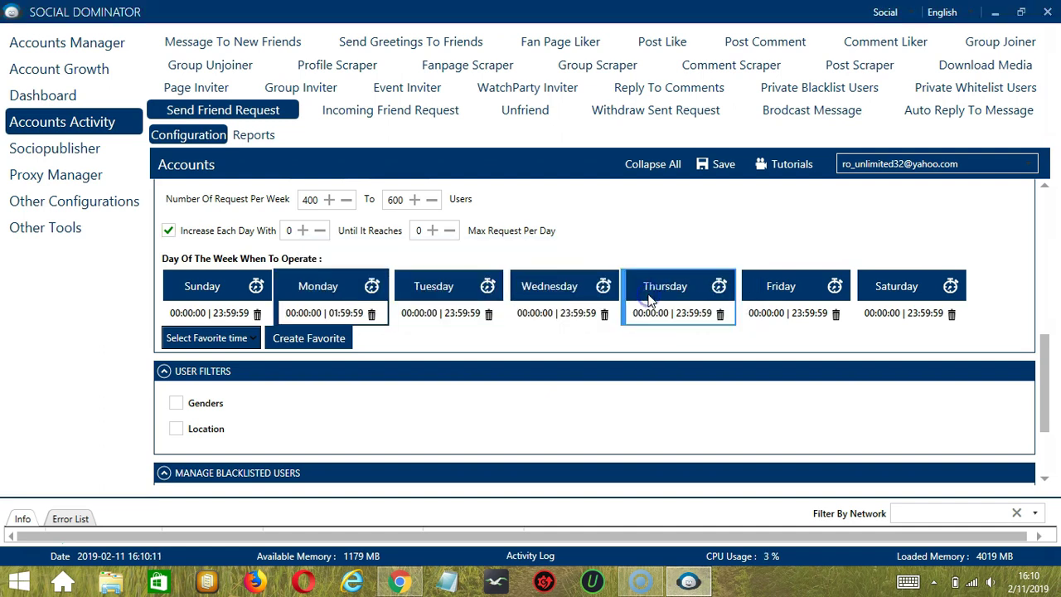
Add a second Monday interval from 02:00:00 to 23:59:59.
click(336, 285)
click(391, 295)
click(391, 294)
text(02)
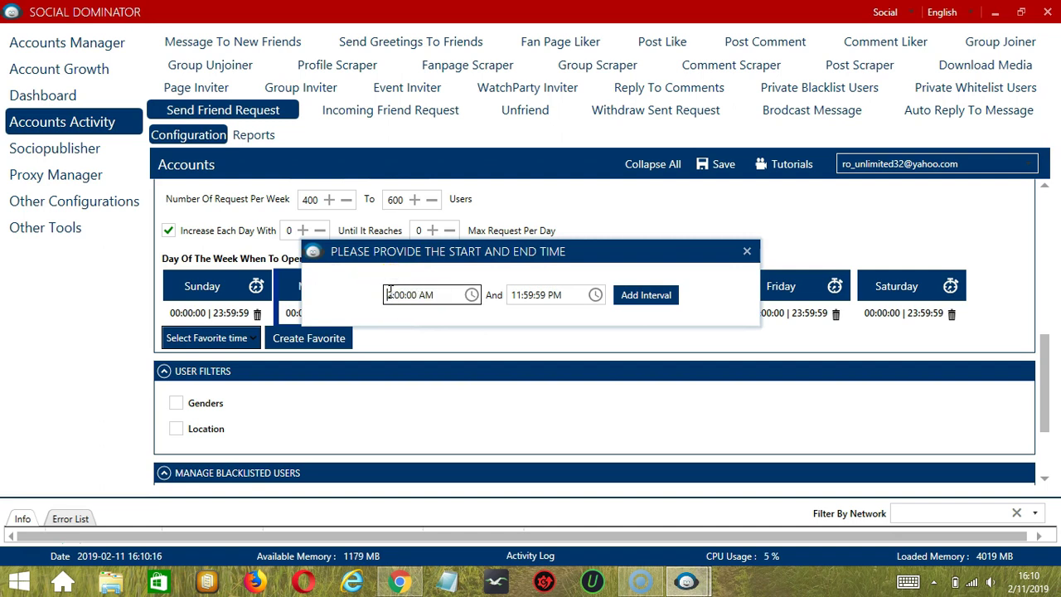
click(662, 295)
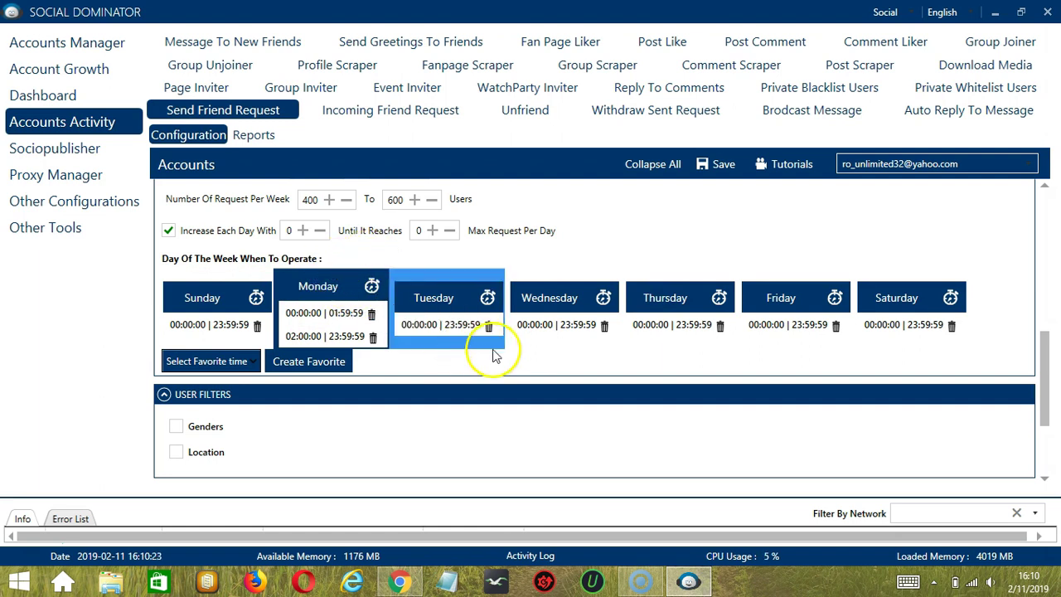
Save the schedule as the favourite time 'Facebook Ads'.
click(323, 369)
text(Facebook A)
text(ds)
click(693, 339)
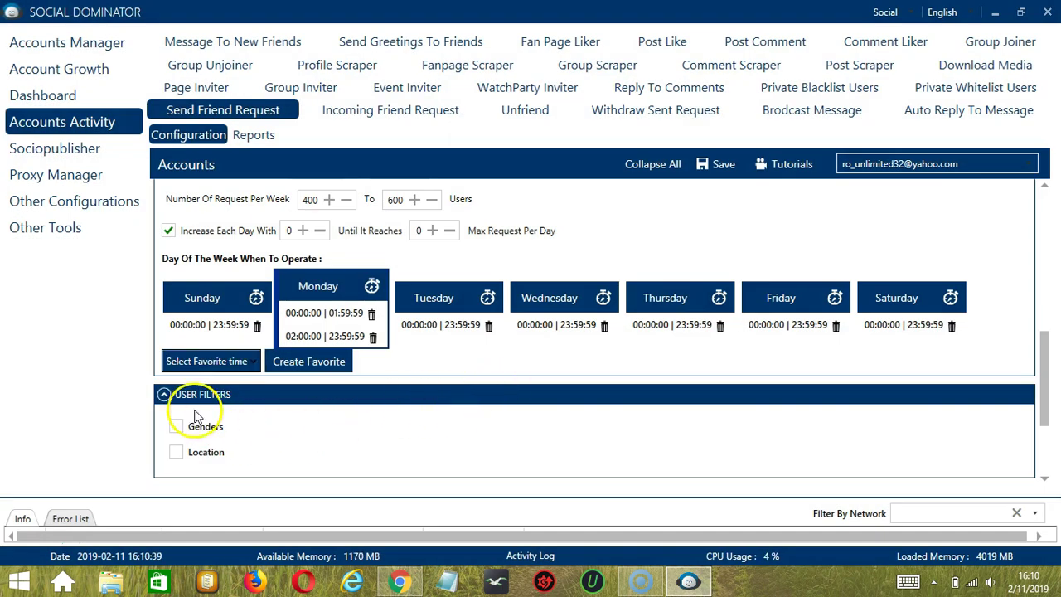
Check the saved favourite times, then filter users by gender with Male and Female included.
click(244, 360)
scroll(195, 213, down, 12)
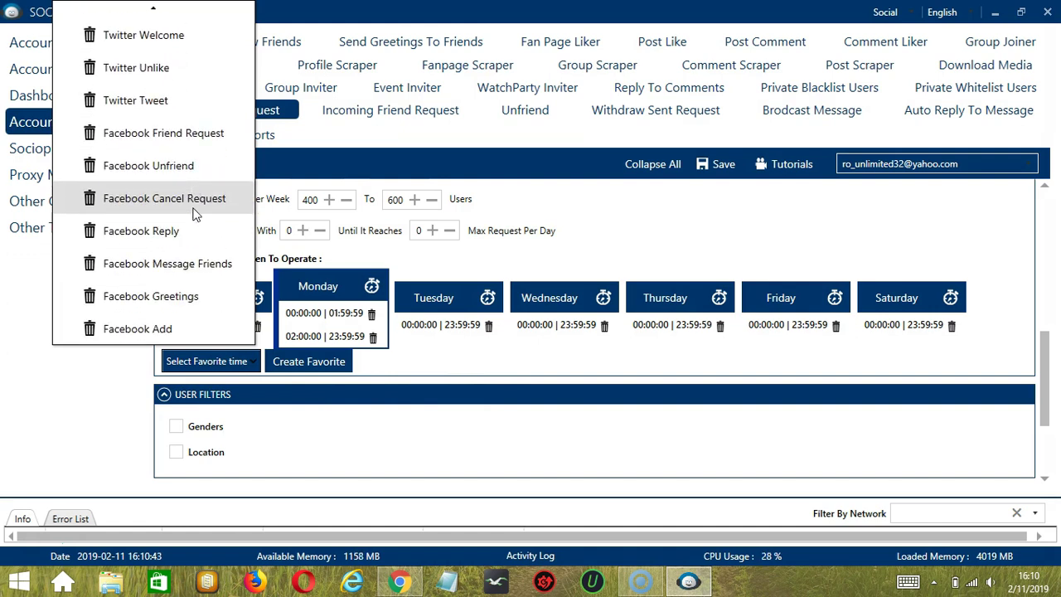
click(158, 326)
scroll(568, 280, down, 3)
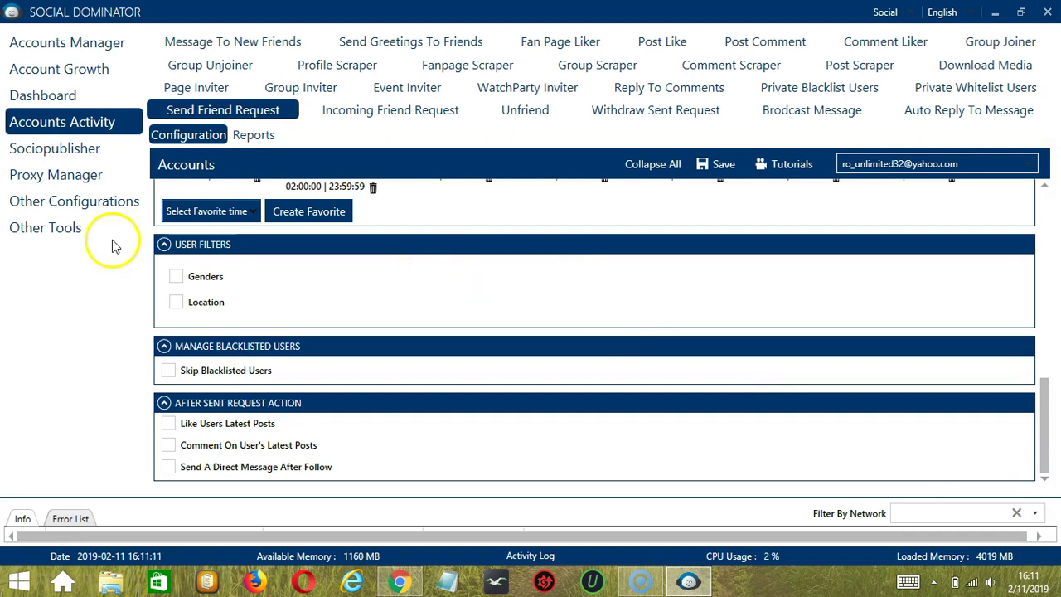
click(199, 281)
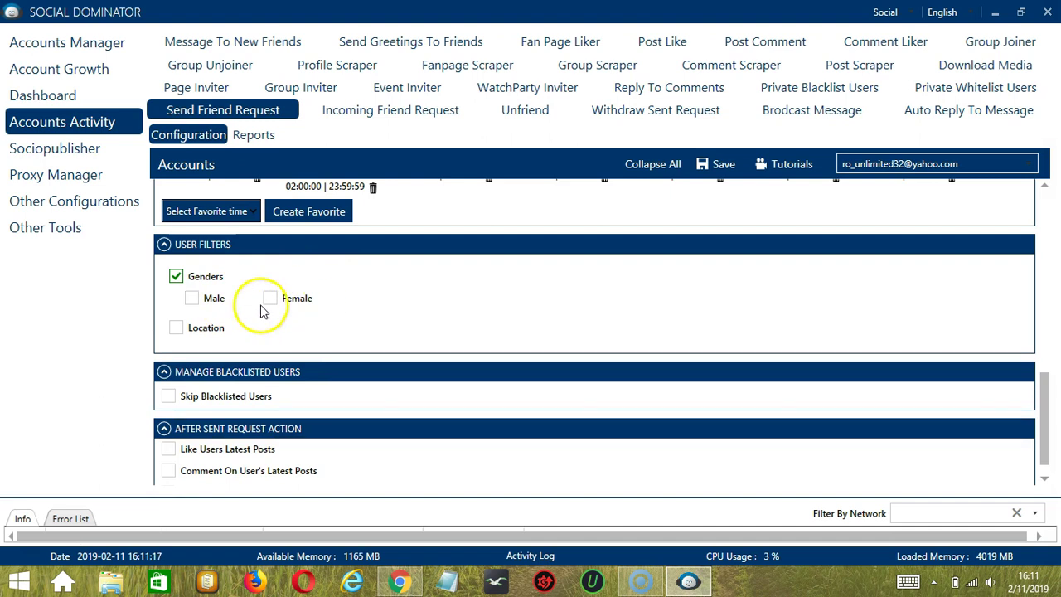
click(213, 301)
click(274, 309)
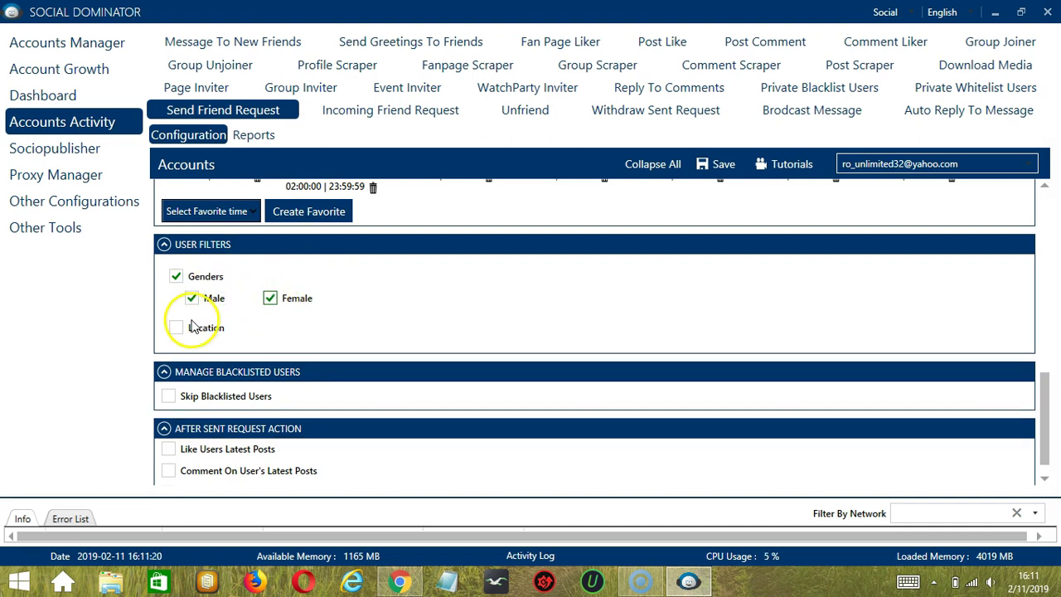
Try a London location filter and file import, then clear it and leave Location off.
click(175, 328)
click(257, 360)
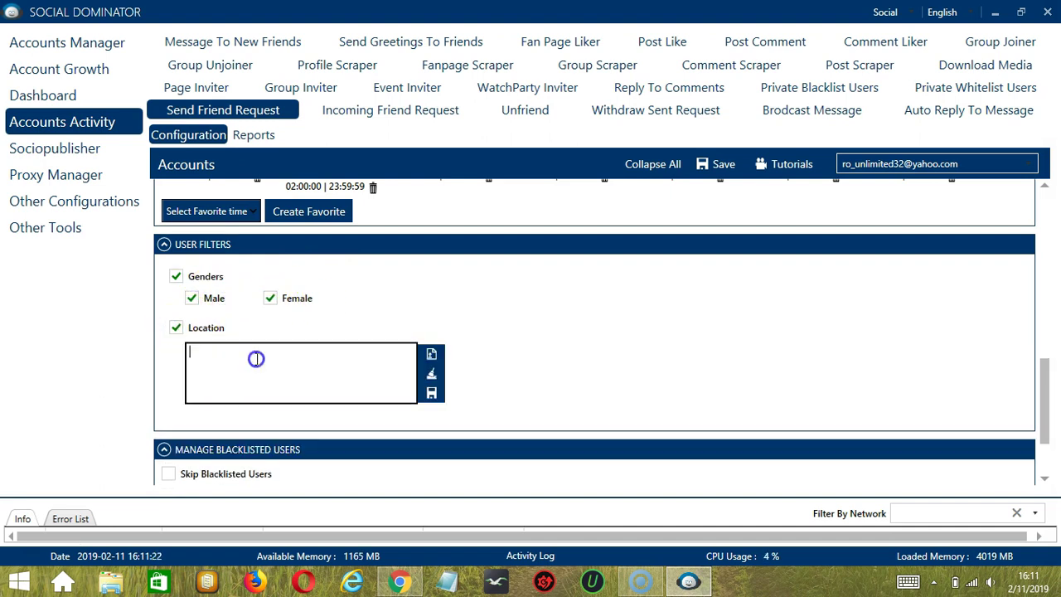
text(London)
click(433, 377)
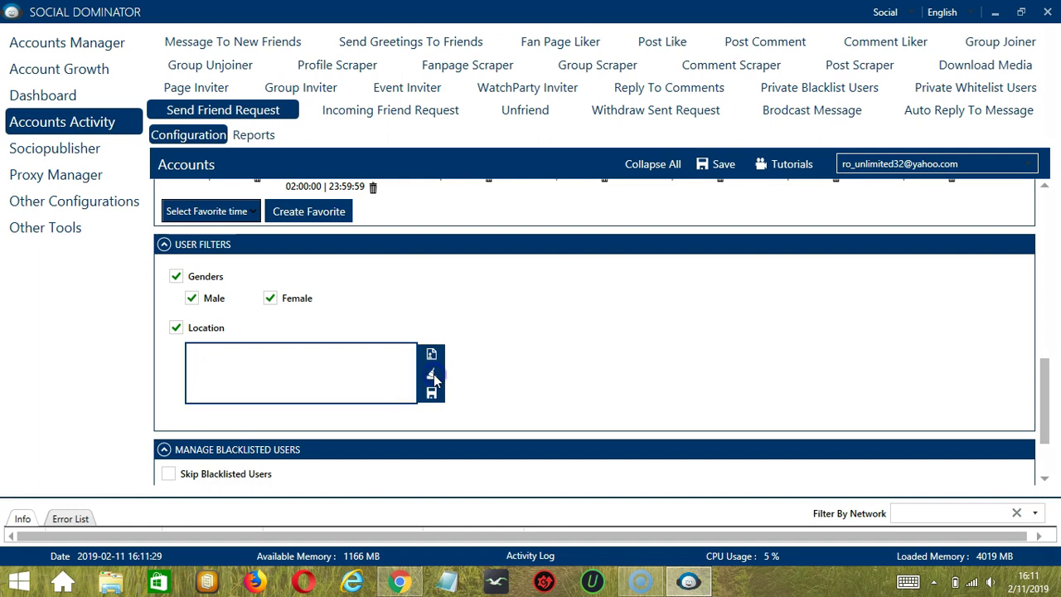
click(433, 354)
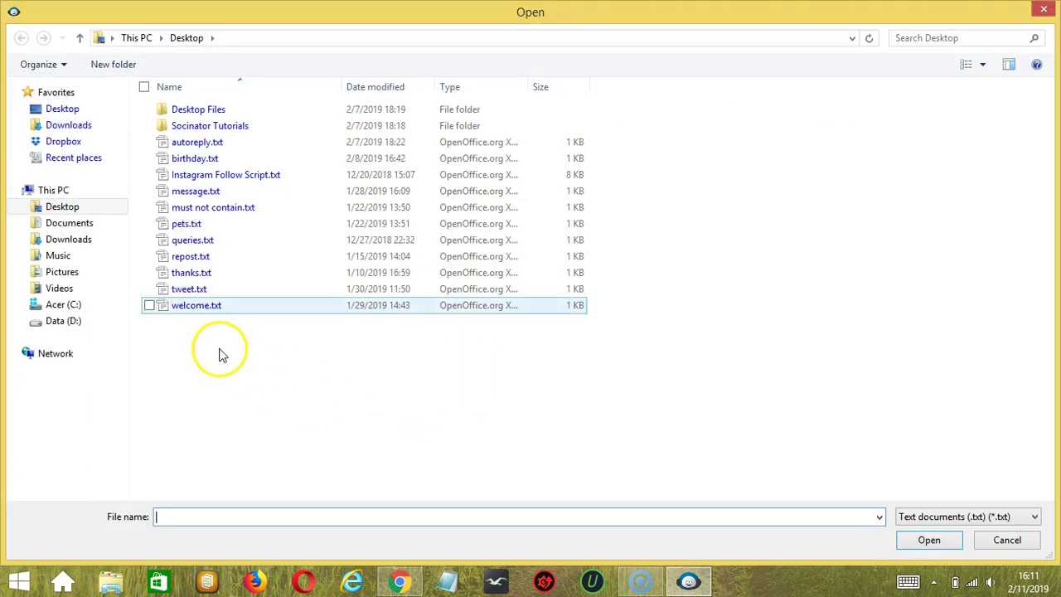
click(1008, 540)
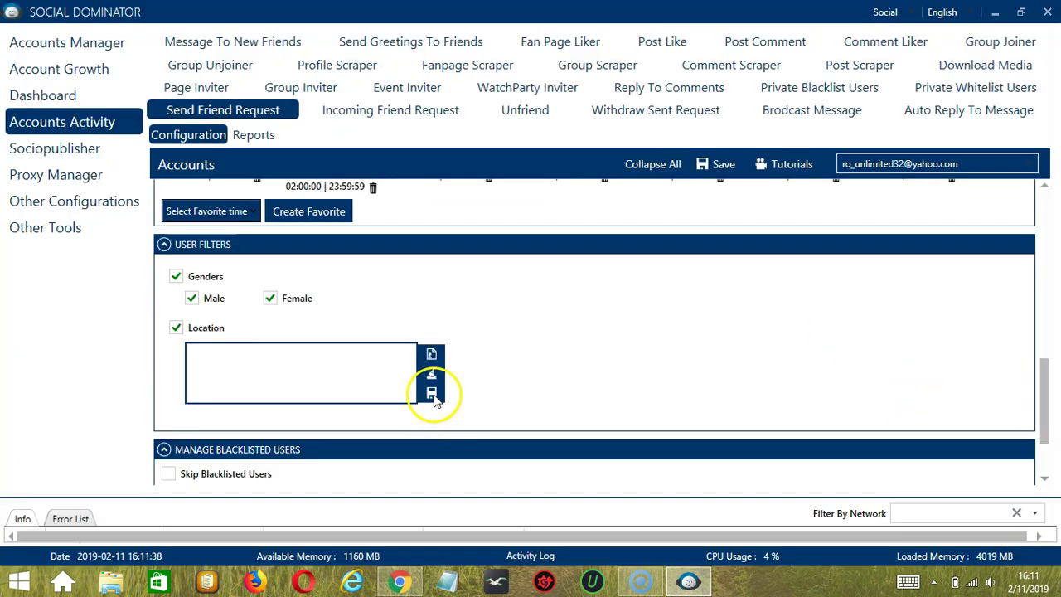
click(355, 388)
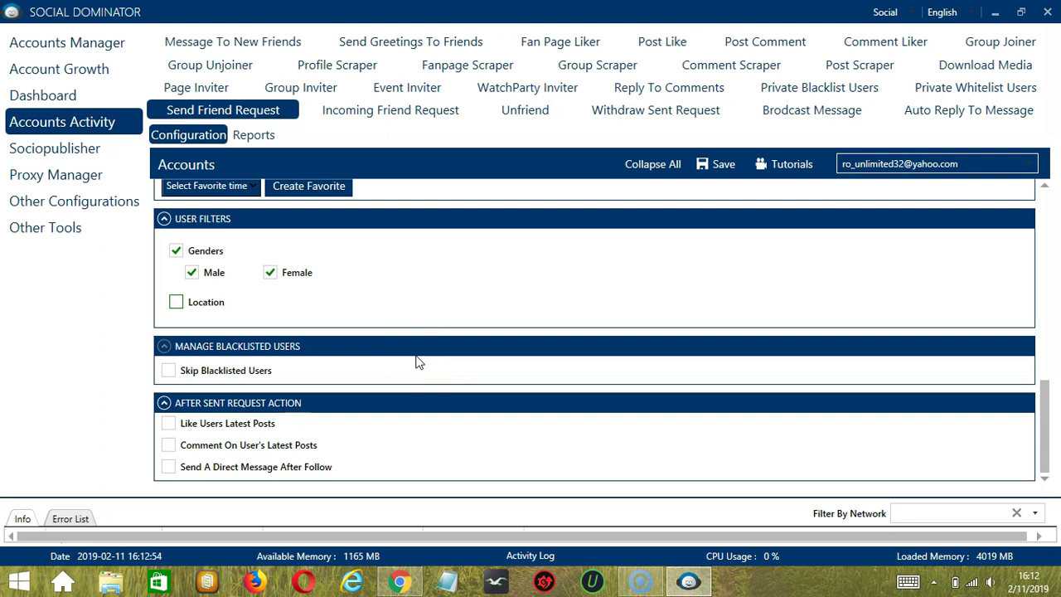
Tick Skip Blacklisted Users under Manage Blacklisted Users.
click(168, 370)
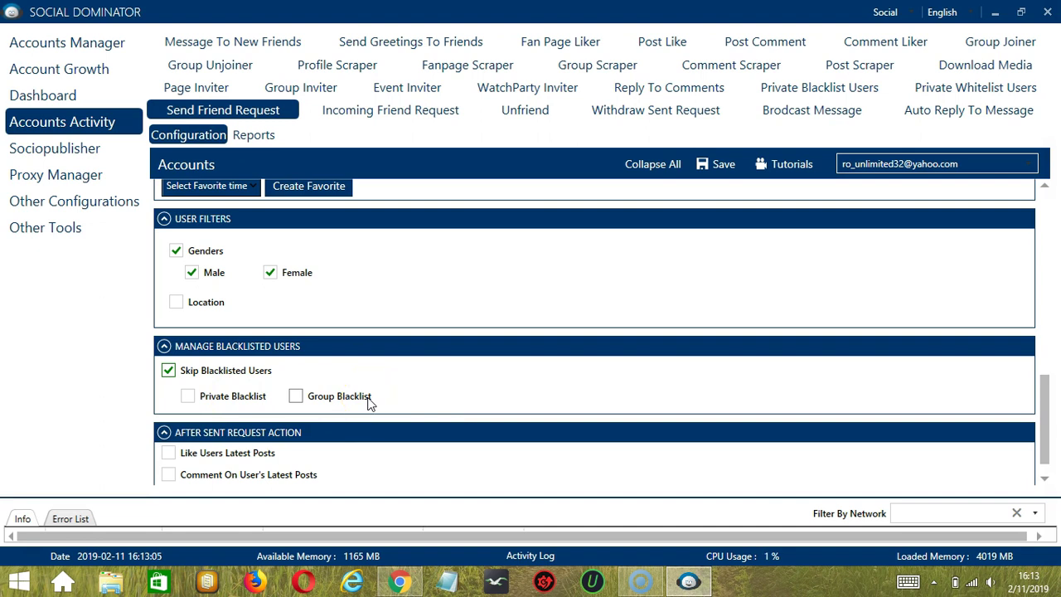
scroll(369, 403, down, 1)
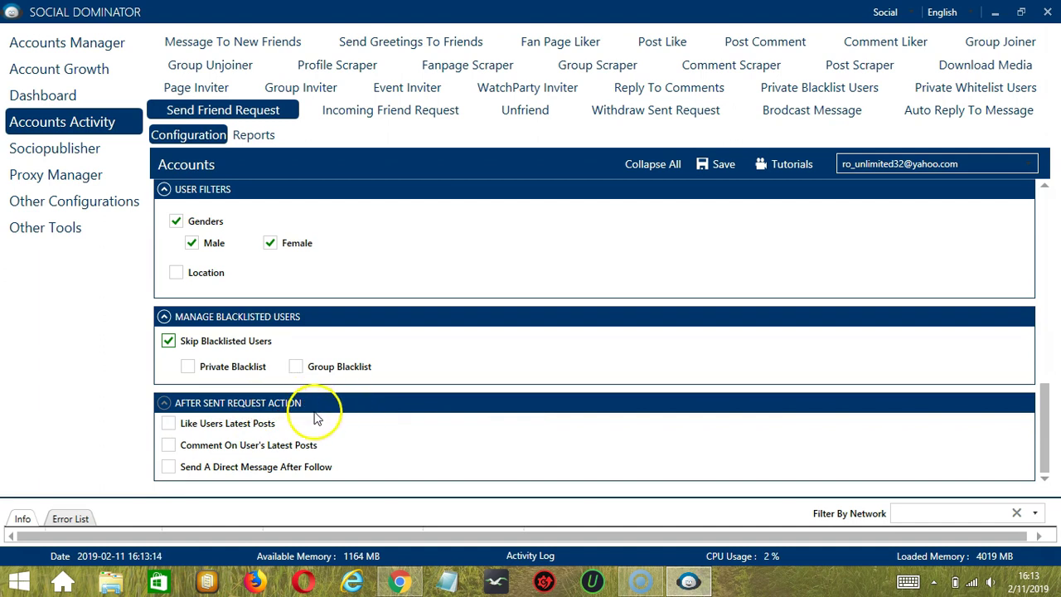
After each request, like and comment 'Cool!' on users' latest posts, and enable a direct message after follow.
click(169, 424)
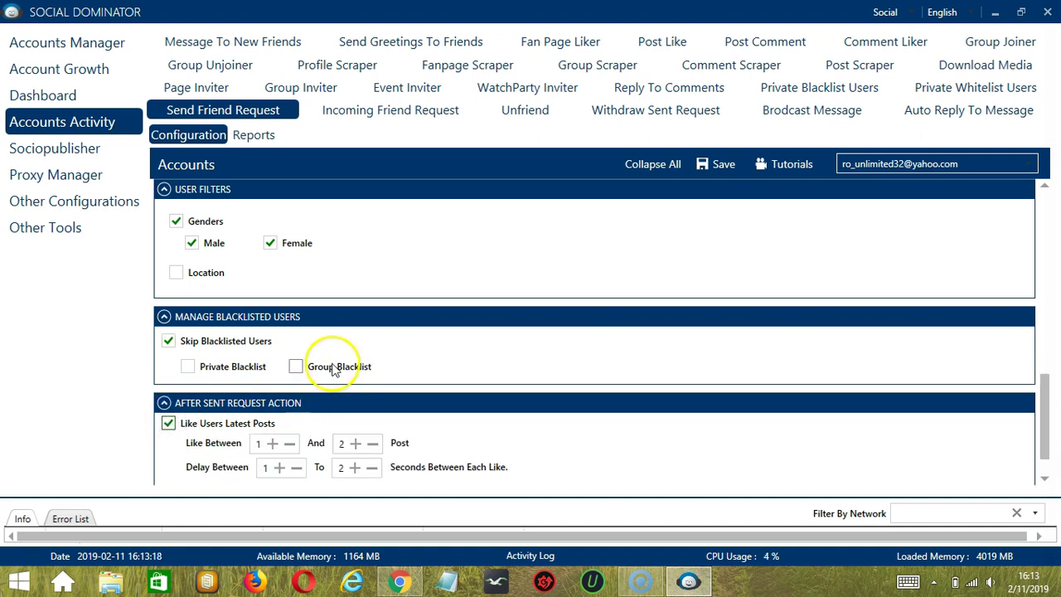
scroll(315, 367, down, 1)
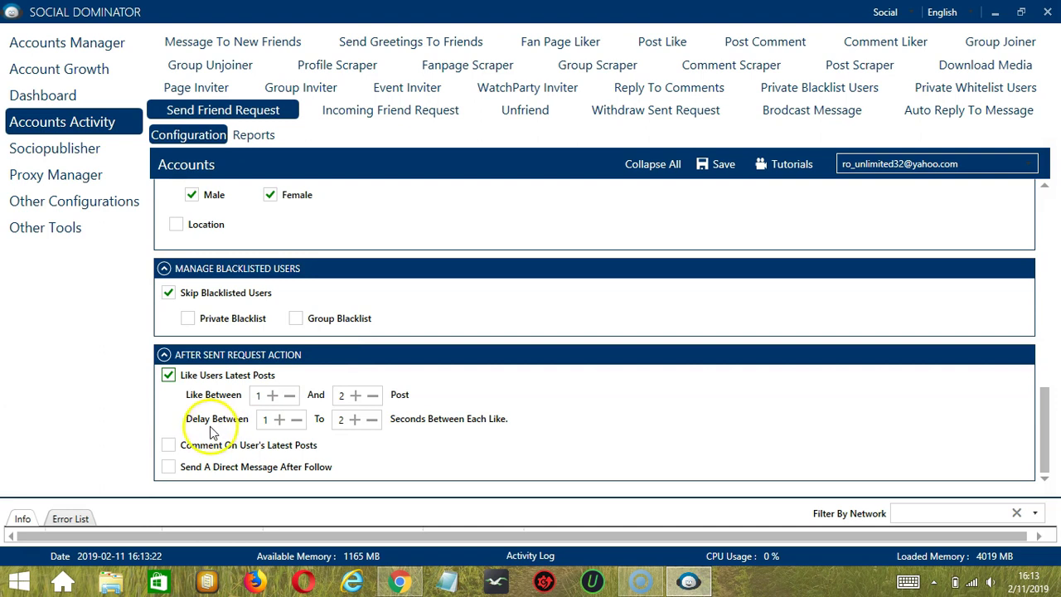
click(168, 445)
scroll(233, 451, down, 3)
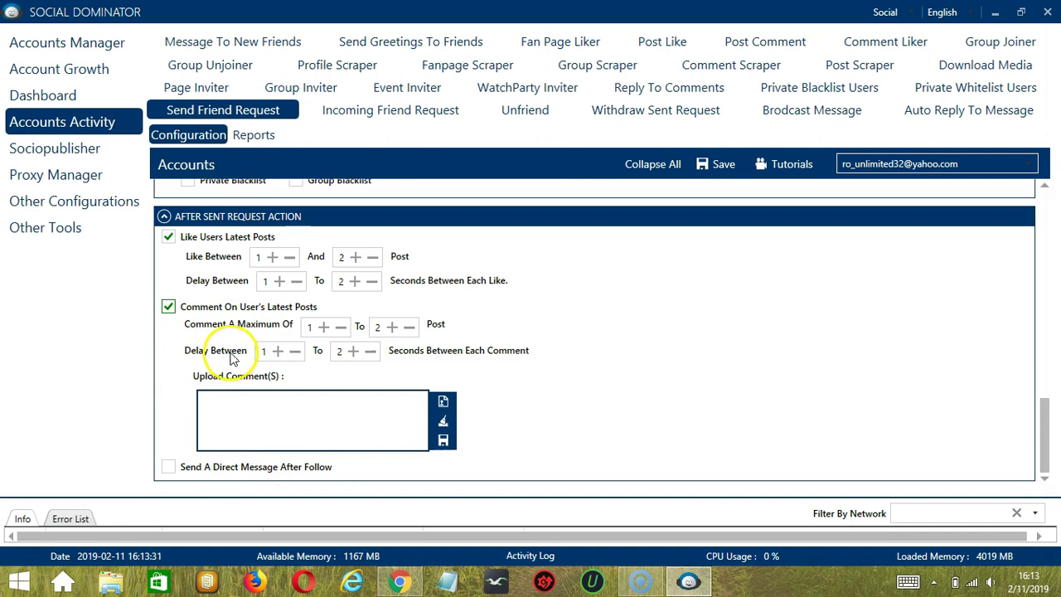
click(244, 404)
click(279, 402)
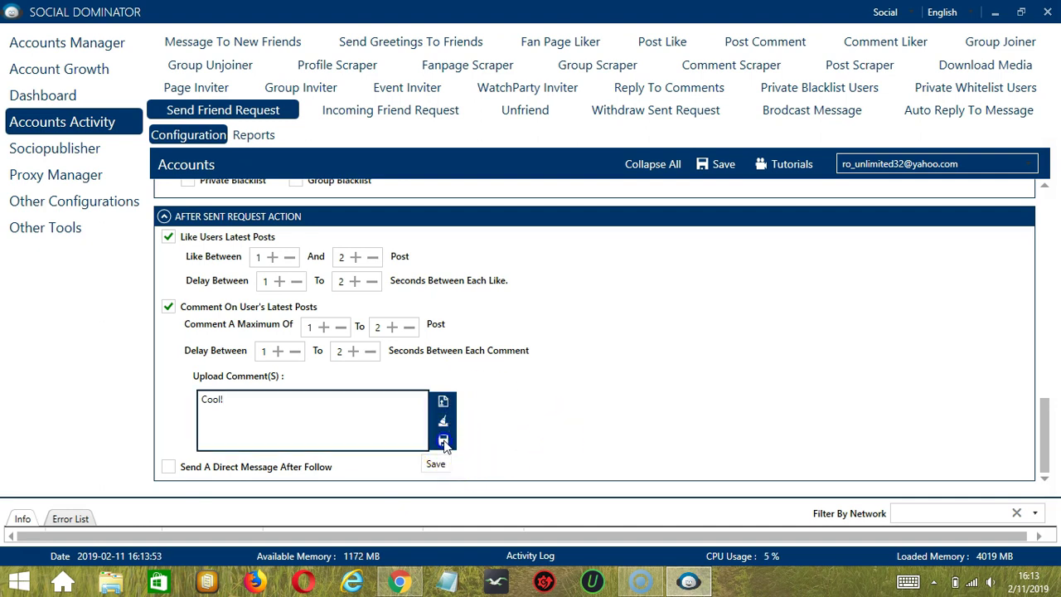
click(168, 469)
Enter 'Thanks for the add!' as the after-follow direct message and save it.
scroll(168, 479, down, 3)
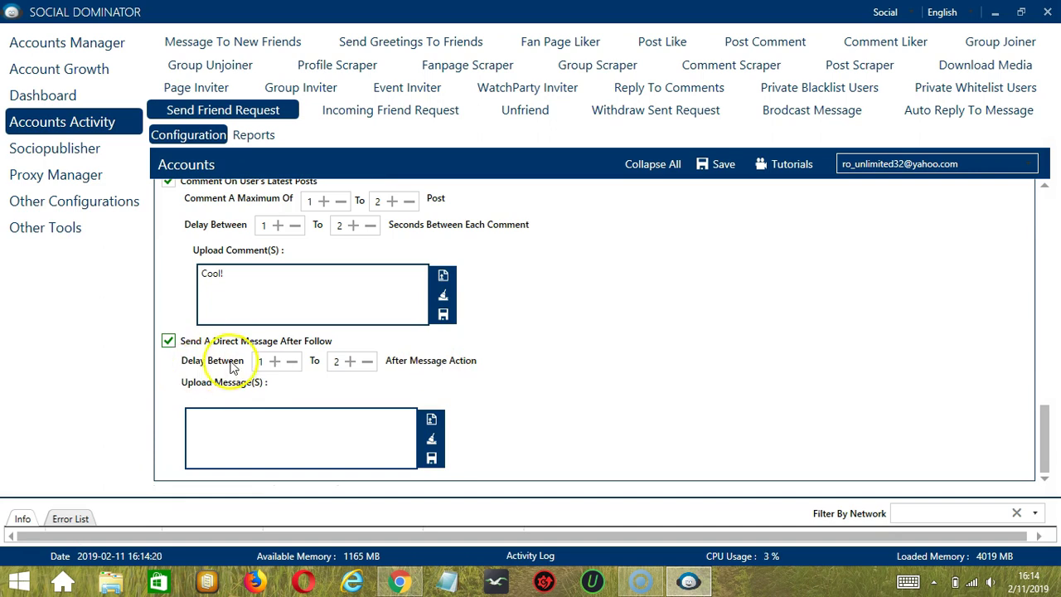
click(217, 433)
click(242, 429)
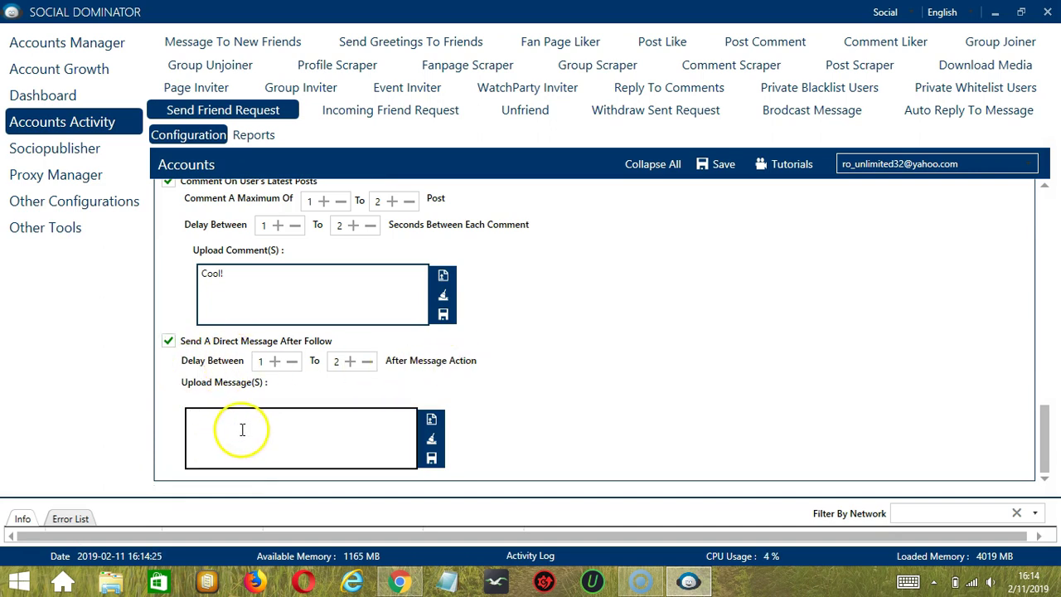
text(Thanks for the add!)
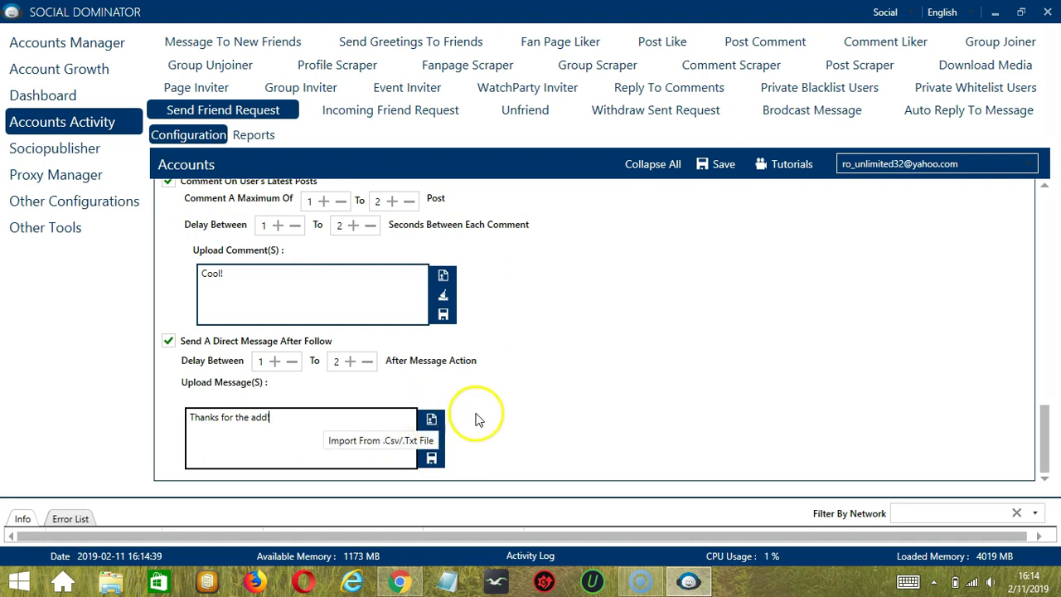
click(441, 465)
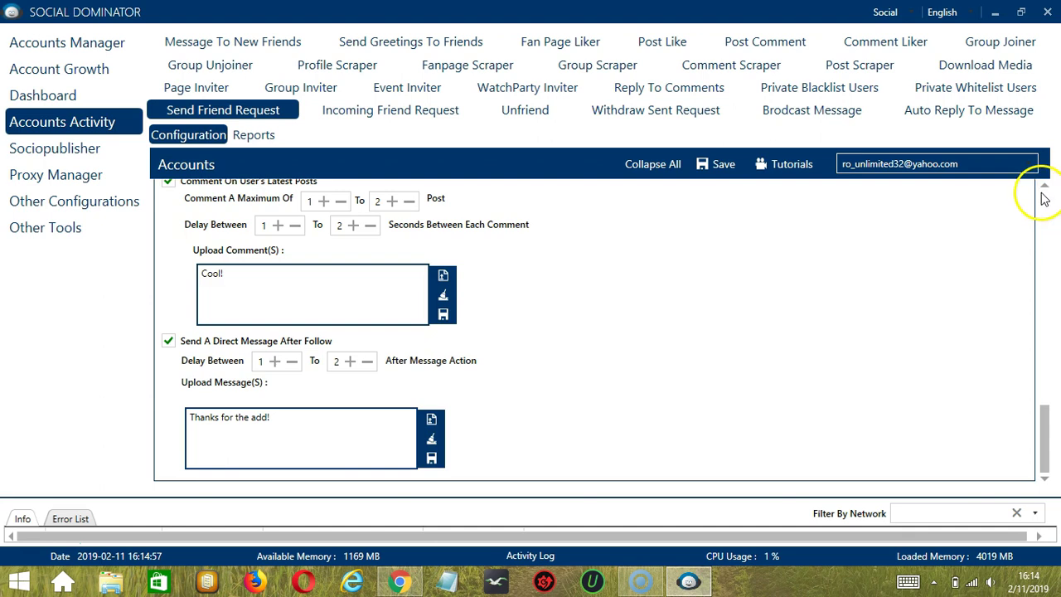
scroll(1044, 197, up, 15)
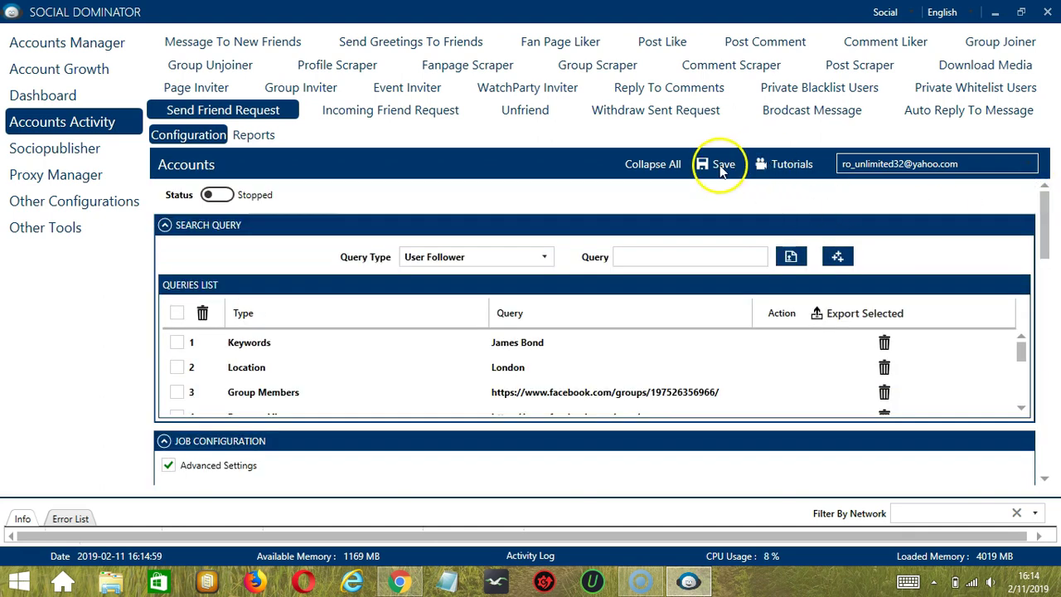
Save the Send Friend Request job, confirm the success message, and set its status to Active.
click(722, 168)
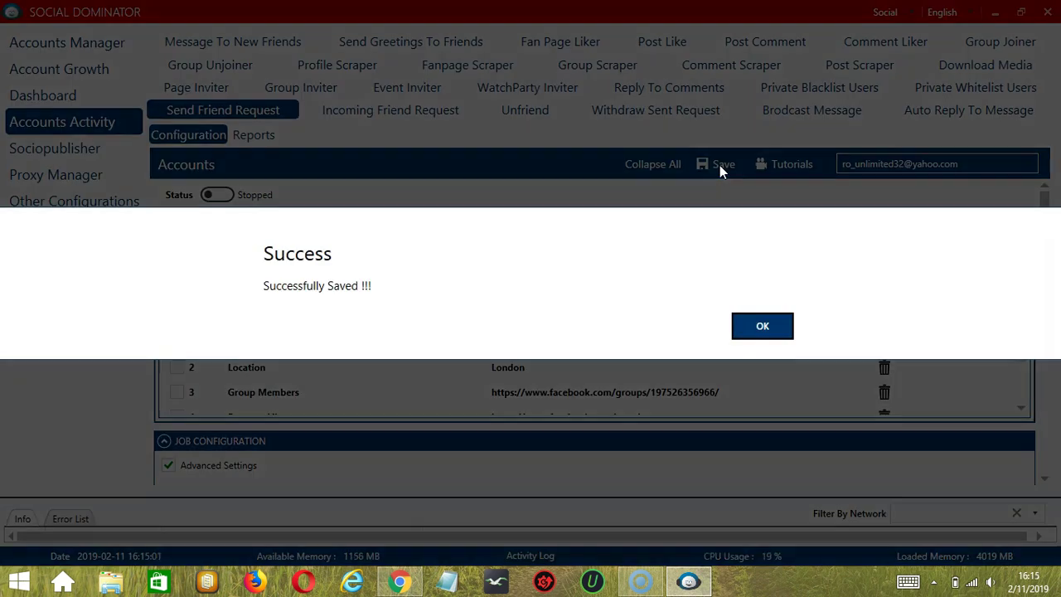
click(749, 331)
click(217, 195)
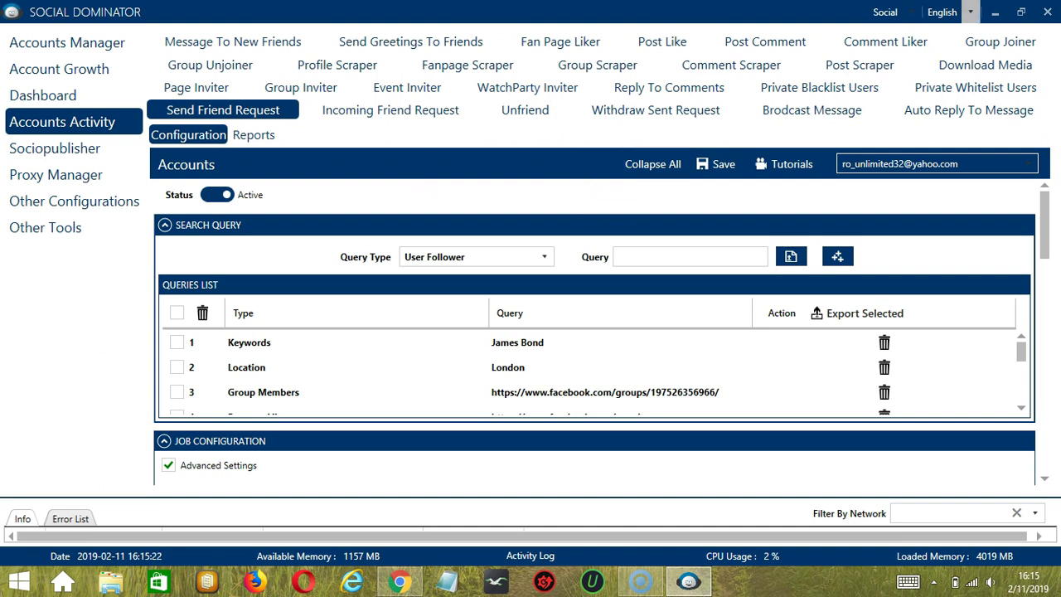
click(915, 12)
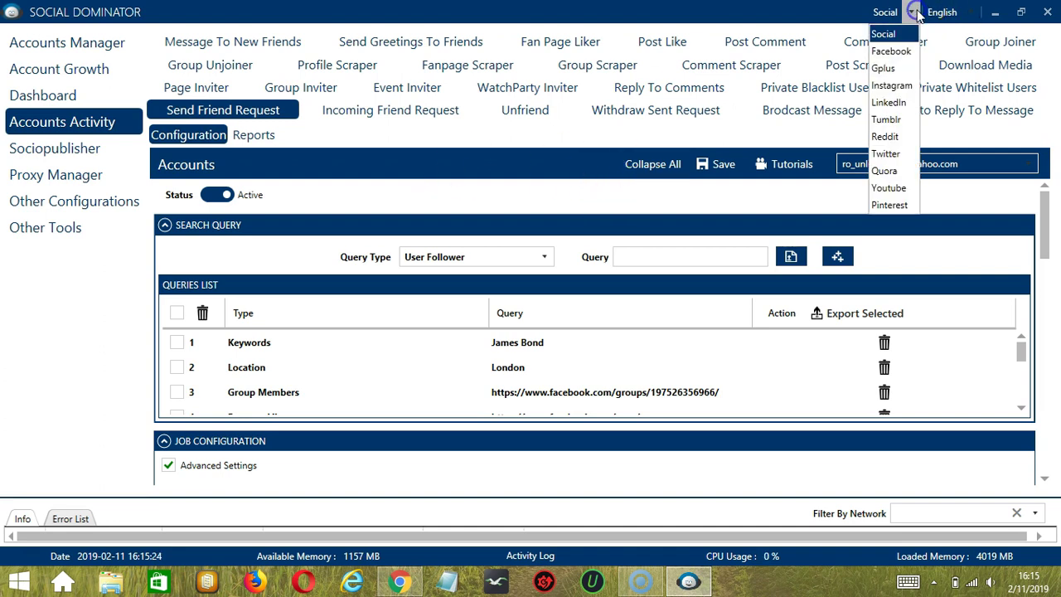
Switch to Facebook Dominator and open the Grow Friends Send Friend Request campaign form.
click(900, 53)
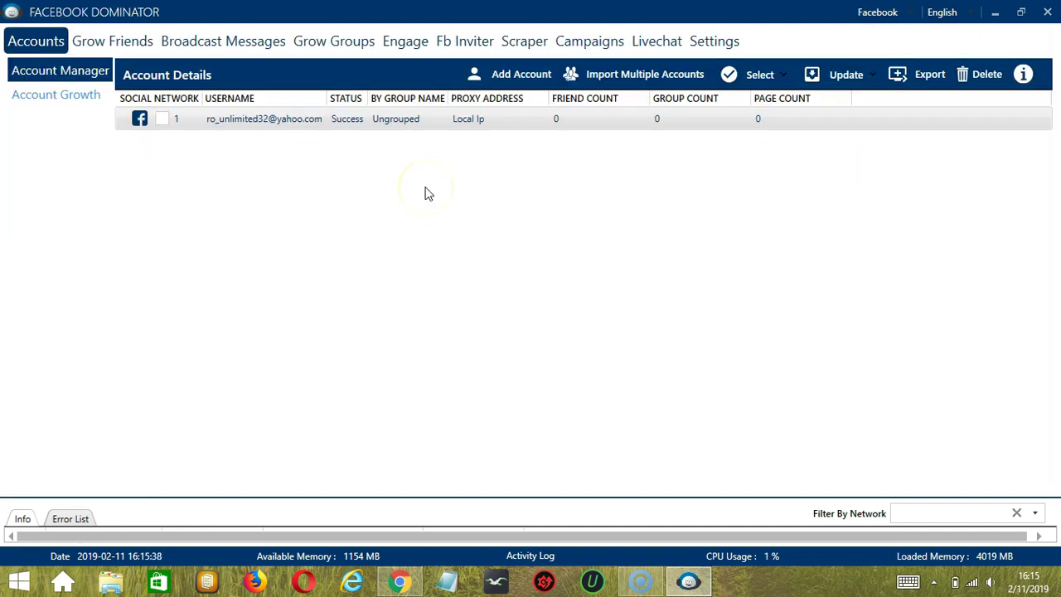
click(323, 165)
click(118, 42)
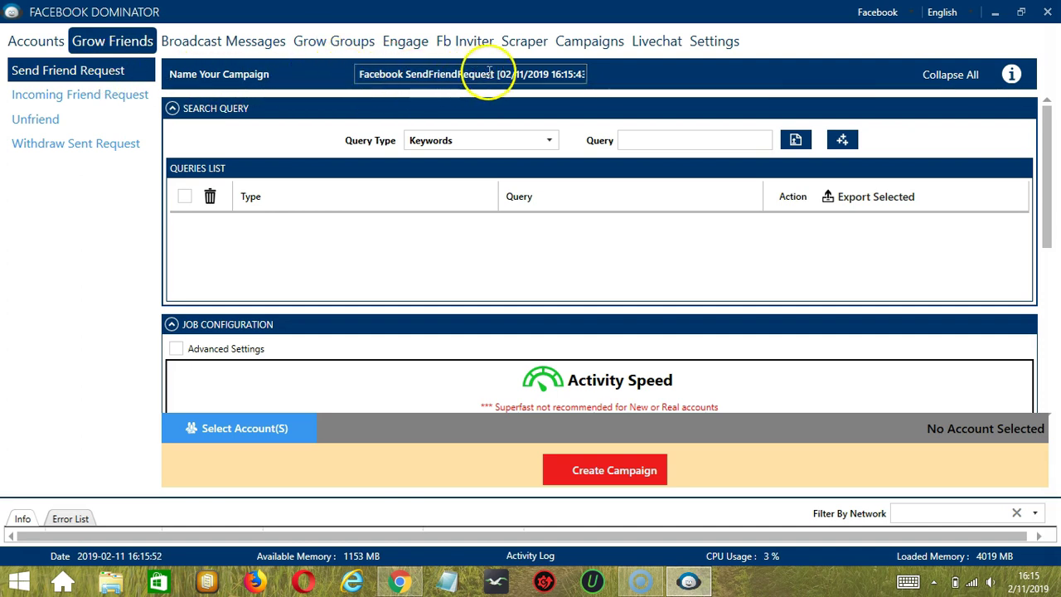
Add a Keywords query 'James Bond' and a Location query for London to the campaign.
click(665, 143)
text(James Bond)
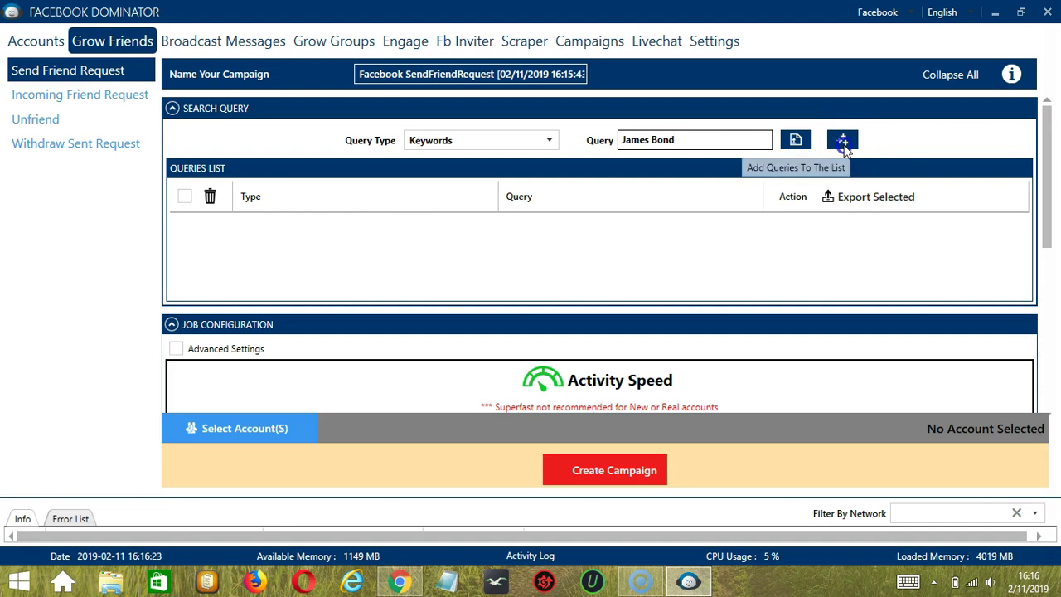
click(842, 140)
click(549, 140)
click(495, 181)
click(640, 146)
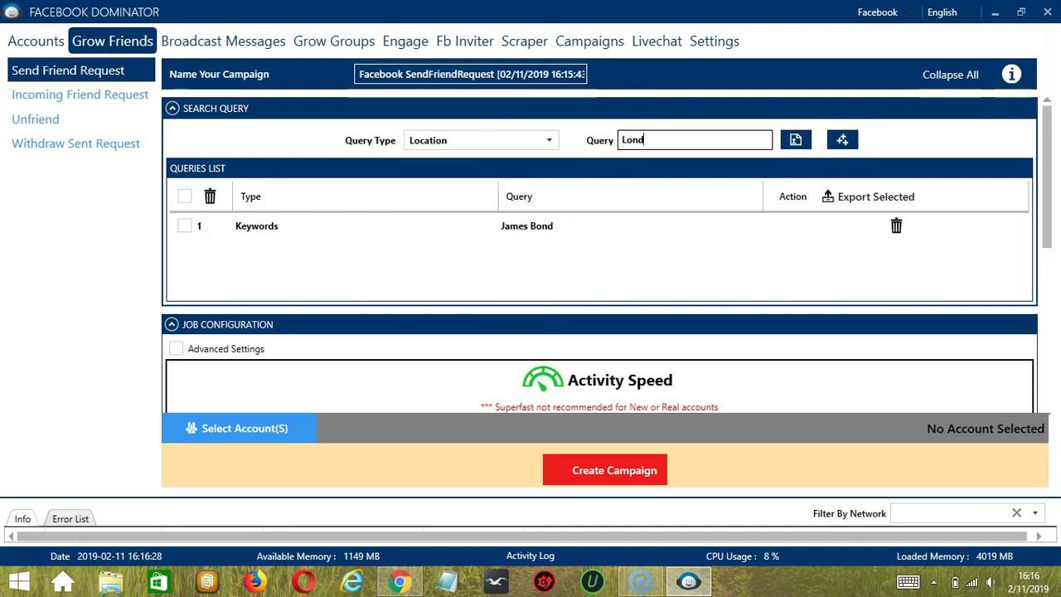
click(843, 139)
scroll(829, 232, down, 3)
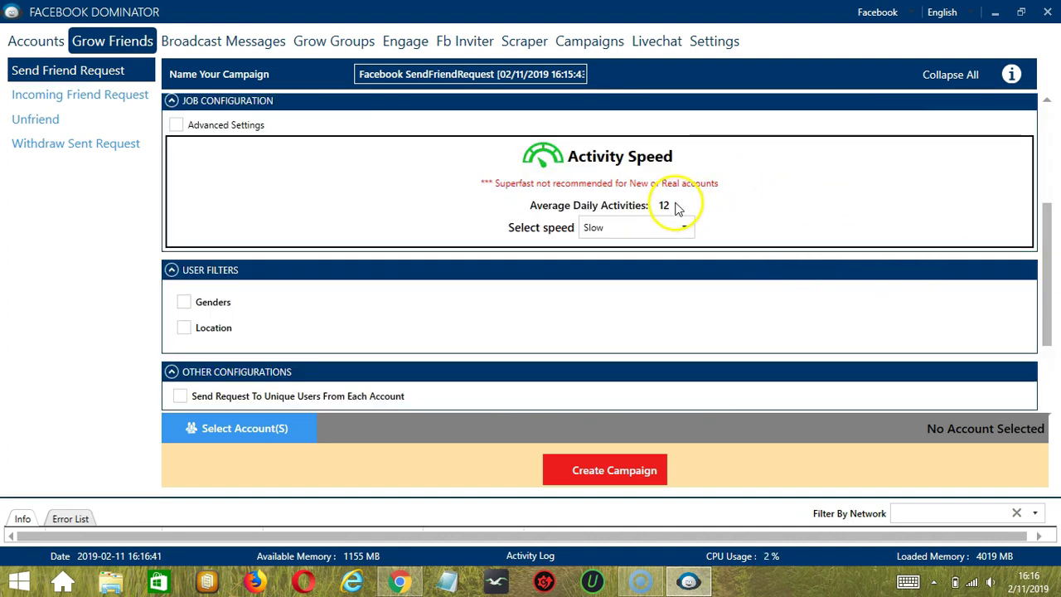
Enable the gender filter and target only male users.
click(182, 303)
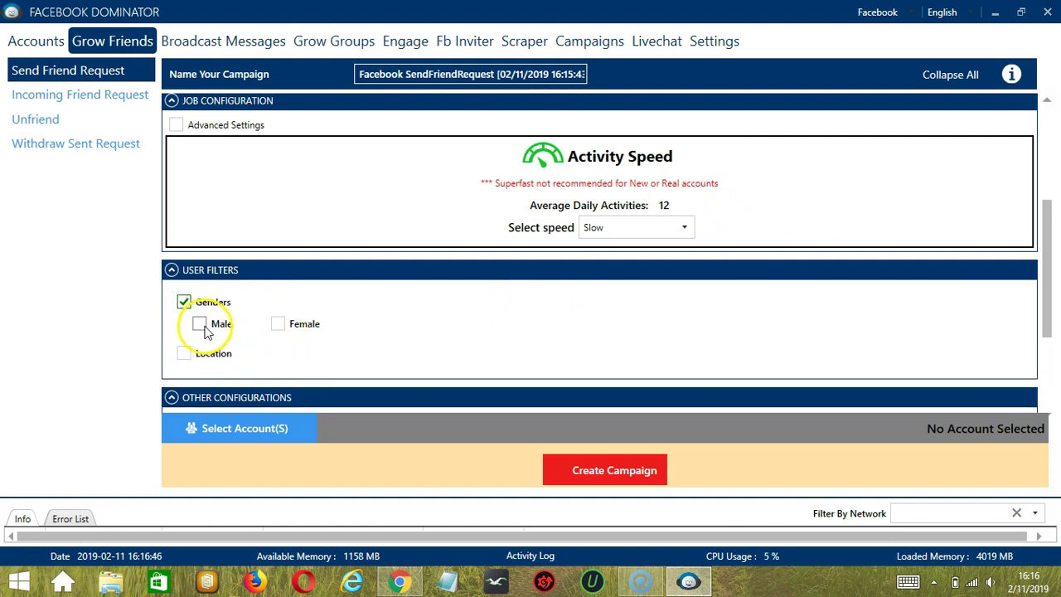
click(200, 324)
scroll(431, 319, down, 1)
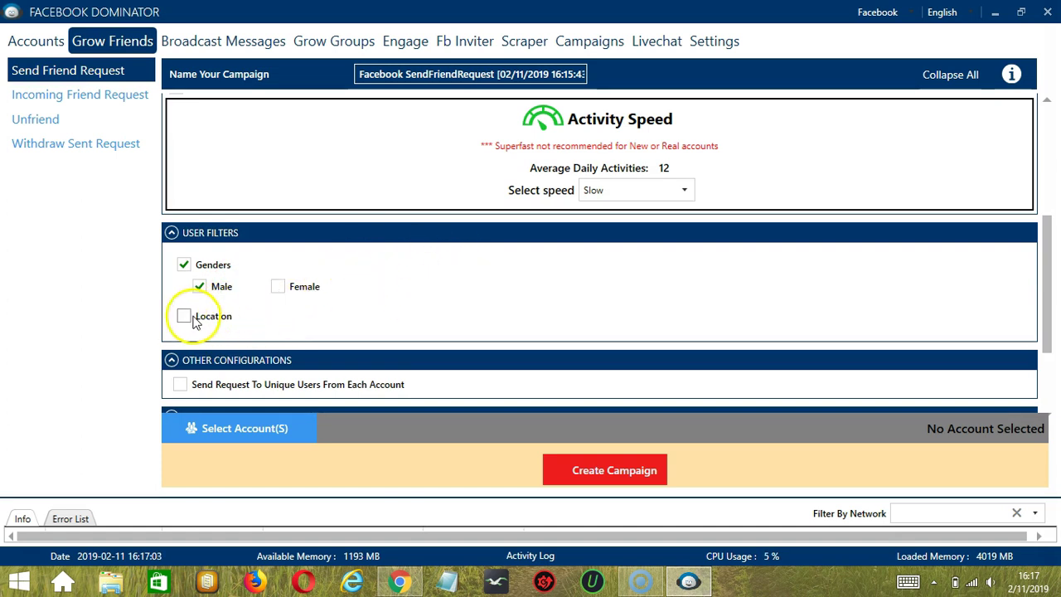
scroll(316, 303, down, 3)
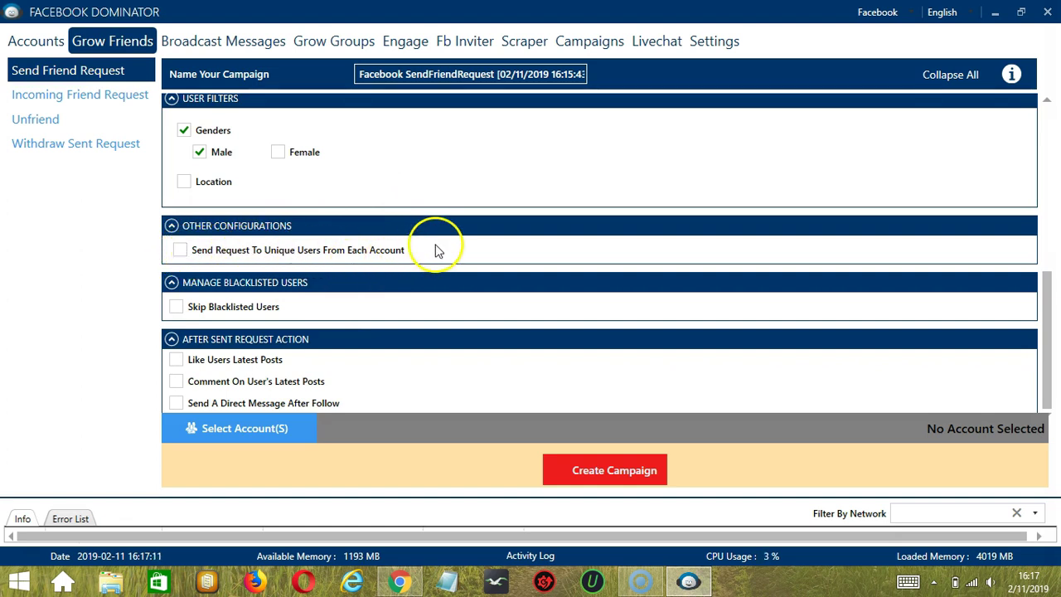
Skip blacklisted users and like between 1 and 3 of each user's latest posts.
click(176, 307)
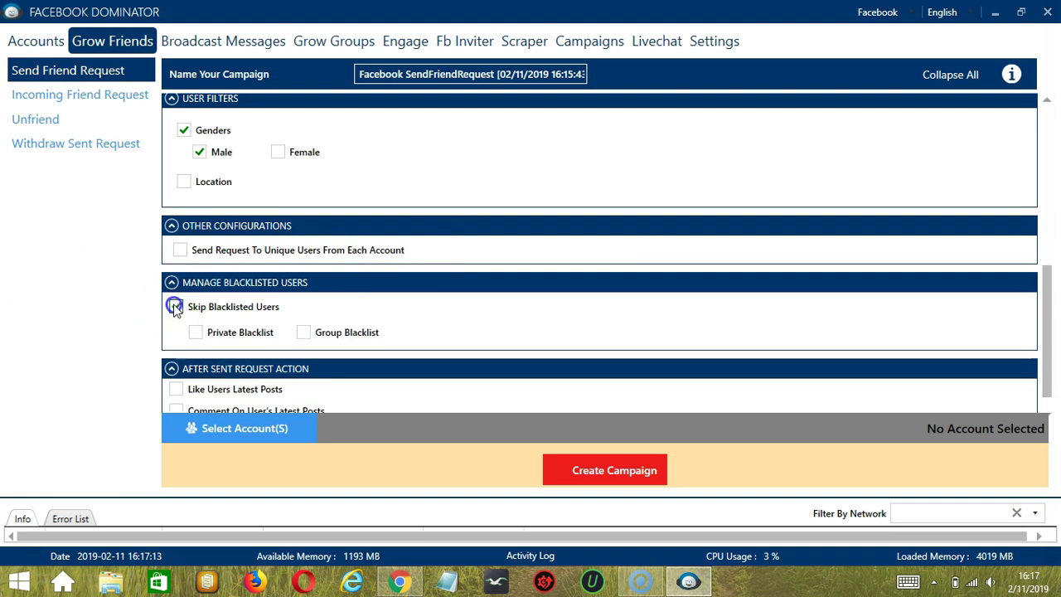
scroll(377, 325, down, 1)
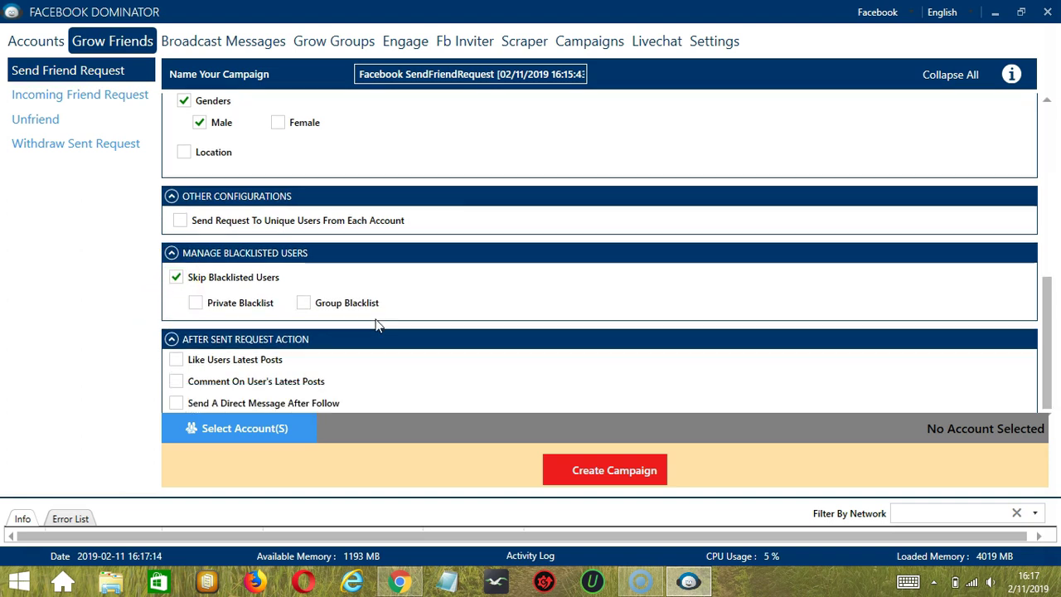
click(177, 361)
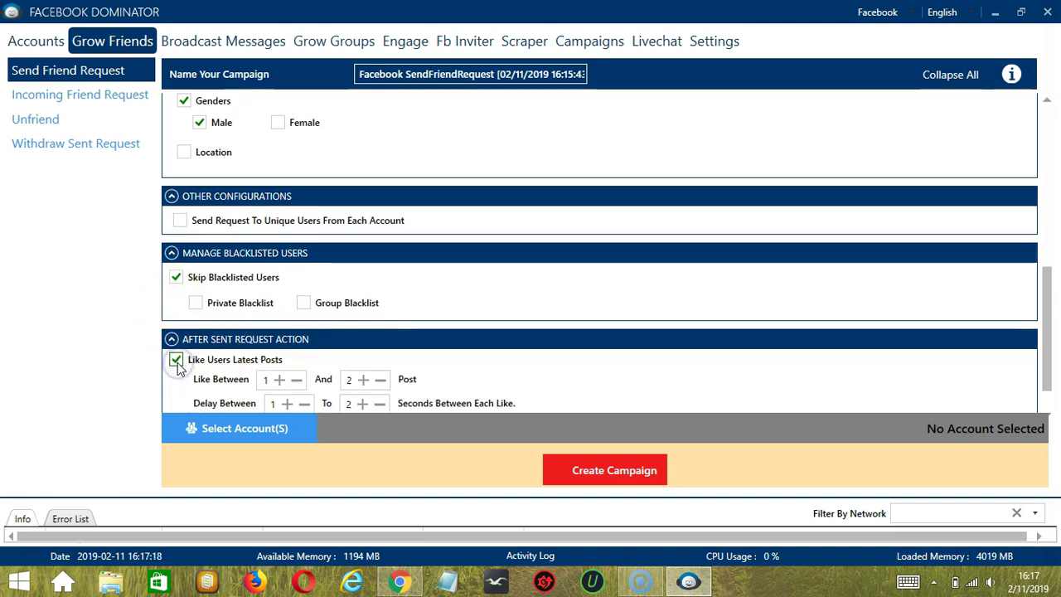
scroll(486, 284, down, 2)
click(363, 332)
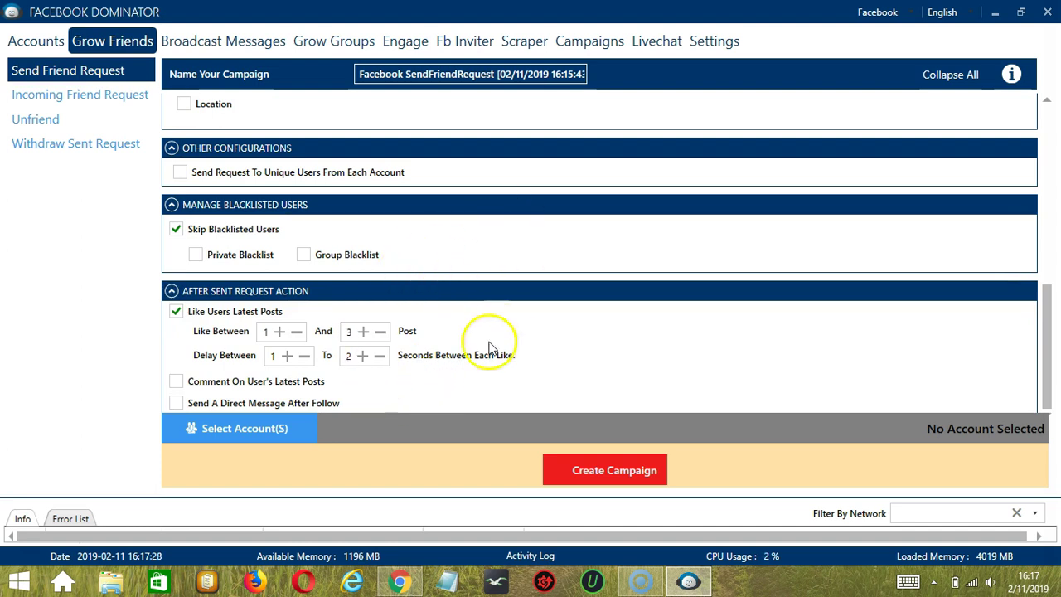
Select the only listed account to run the campaign.
click(303, 427)
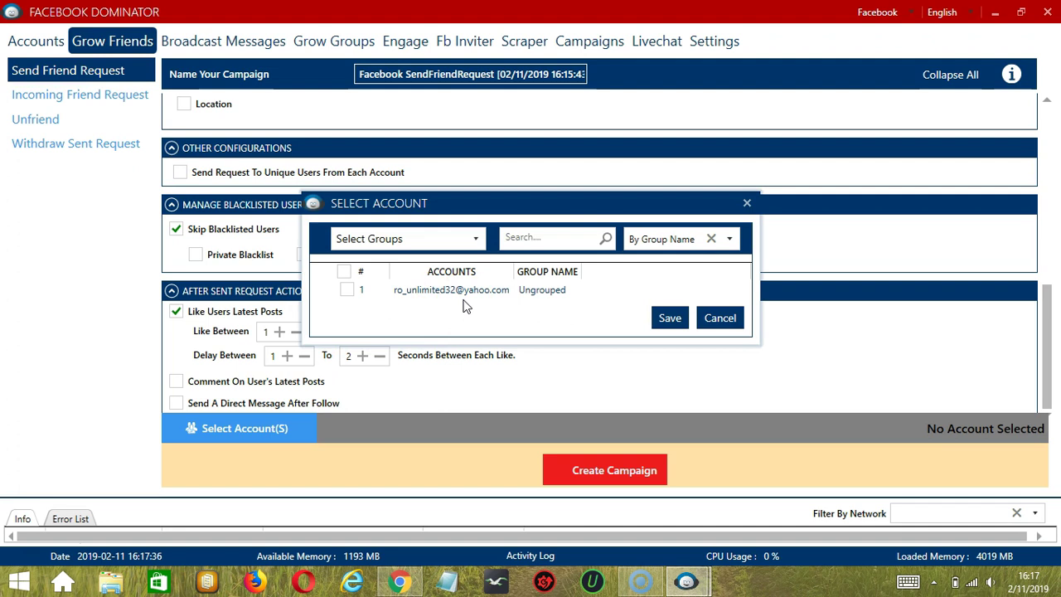
click(346, 289)
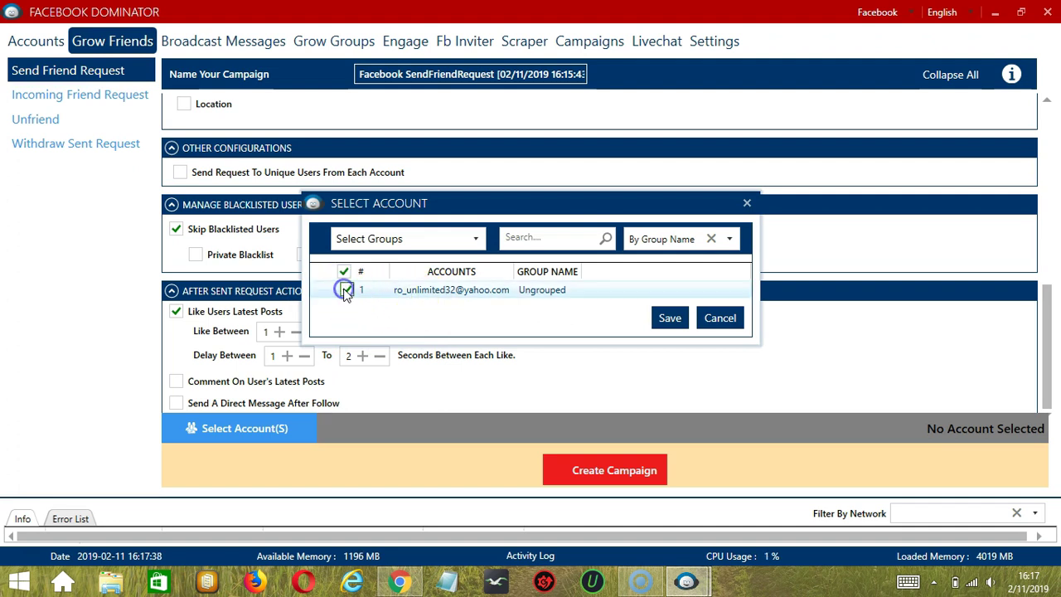
click(670, 317)
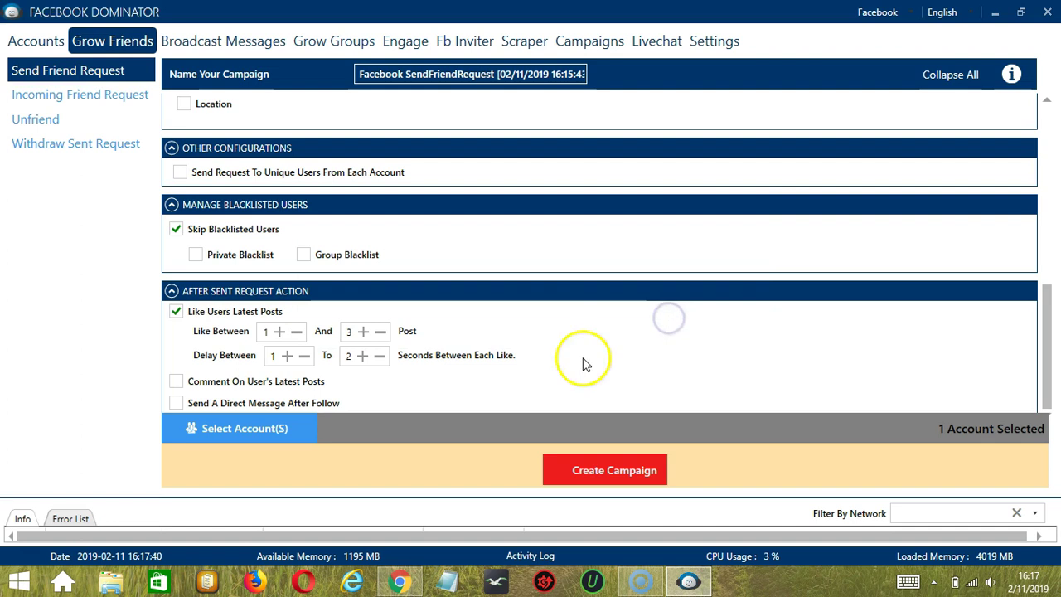
Create the campaign, confirming the account settings override in the warning.
click(563, 471)
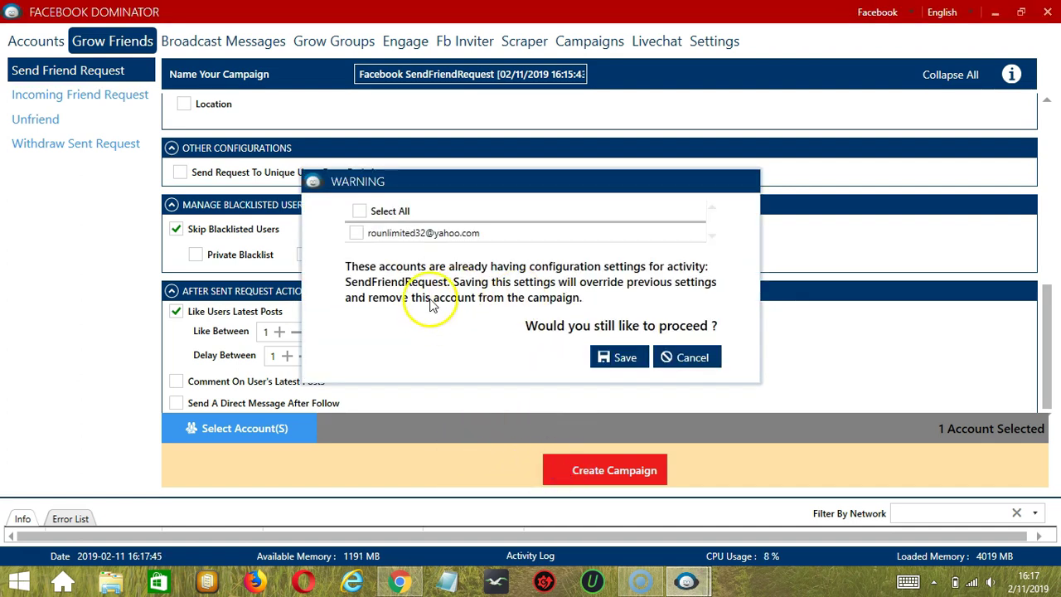
click(357, 234)
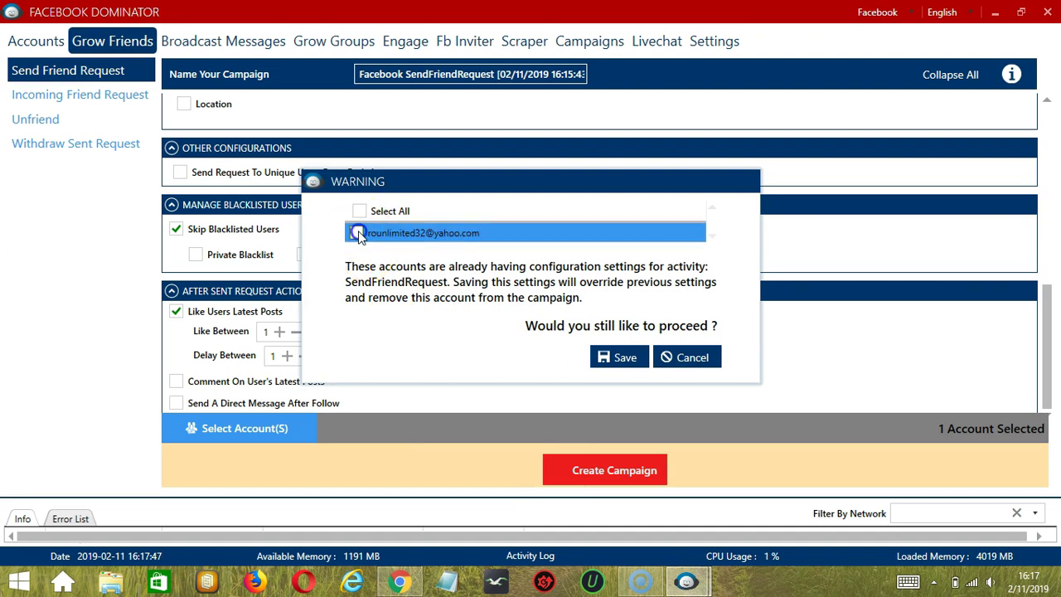
click(627, 357)
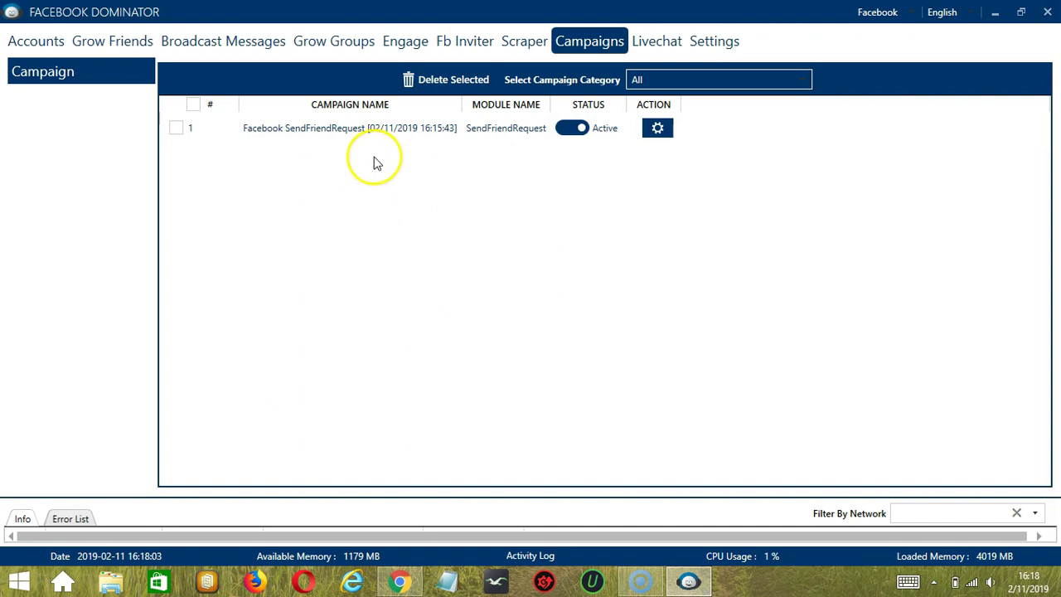
Set the Send Friend Request campaign's status to Paused, then view and close its Action options.
click(575, 131)
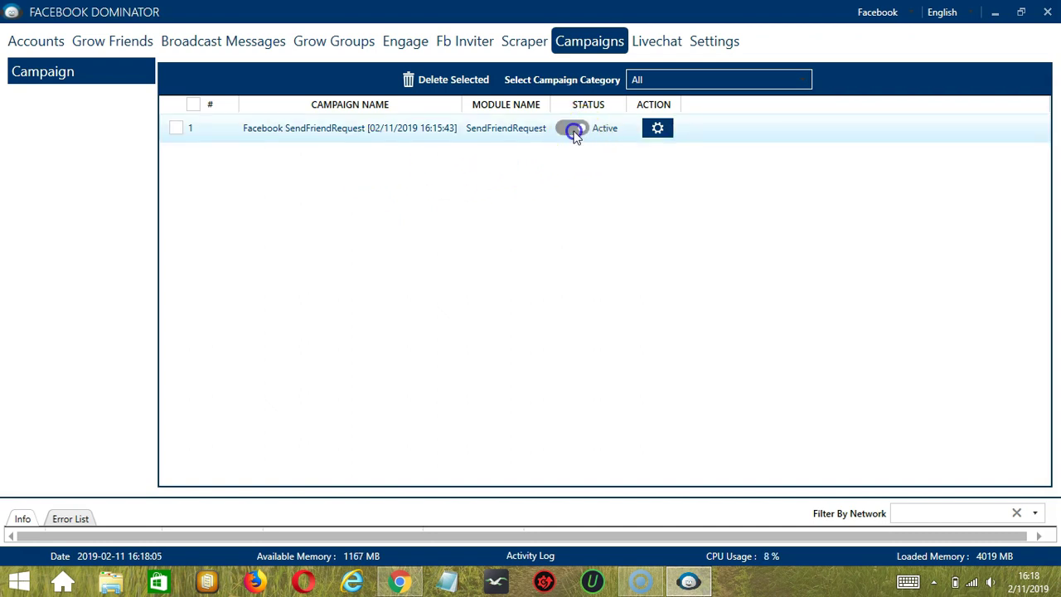
click(664, 130)
click(664, 129)
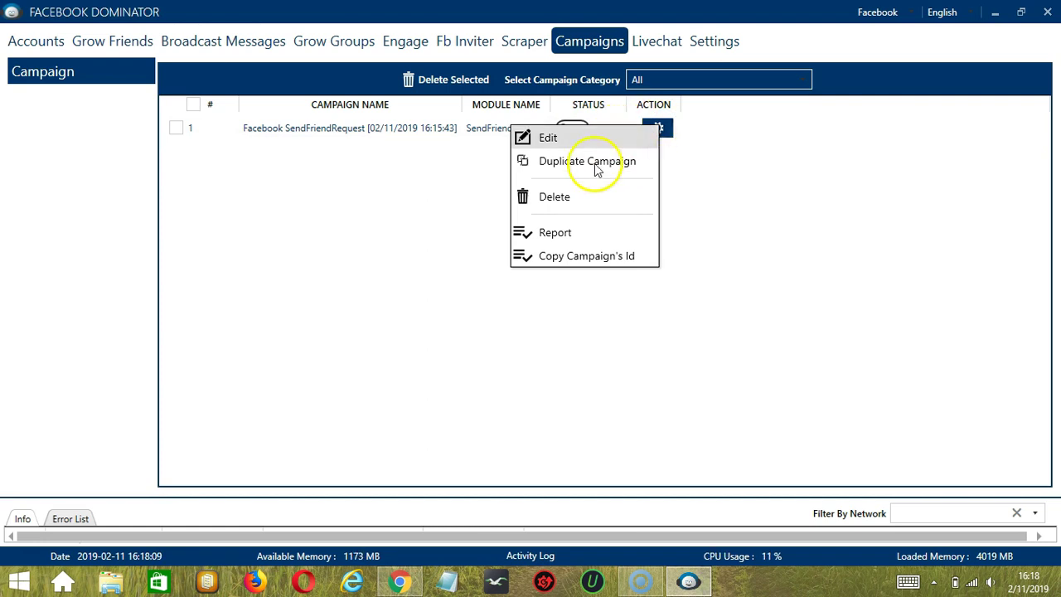
click(728, 215)
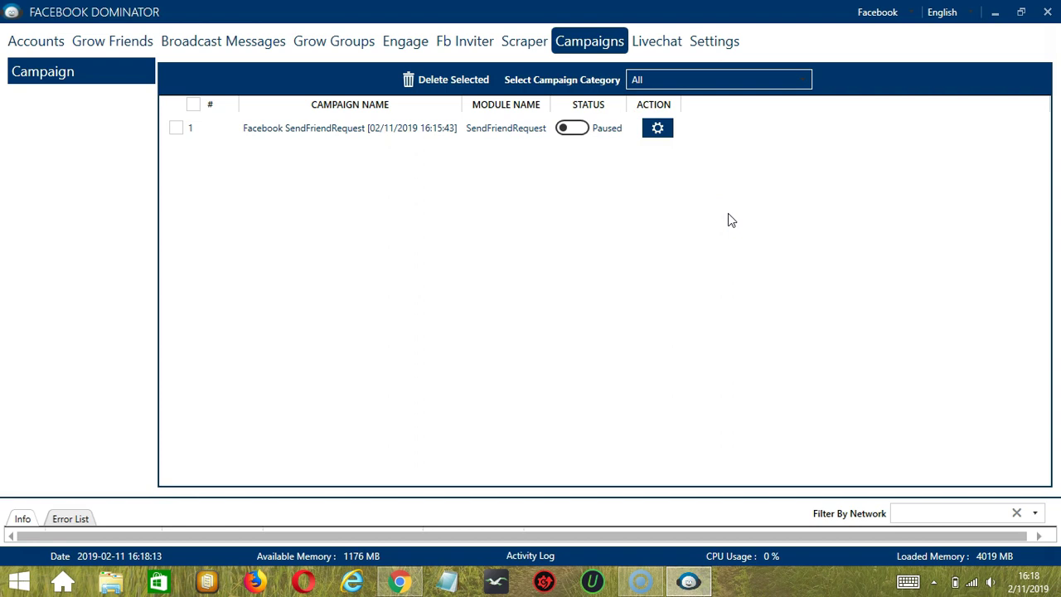